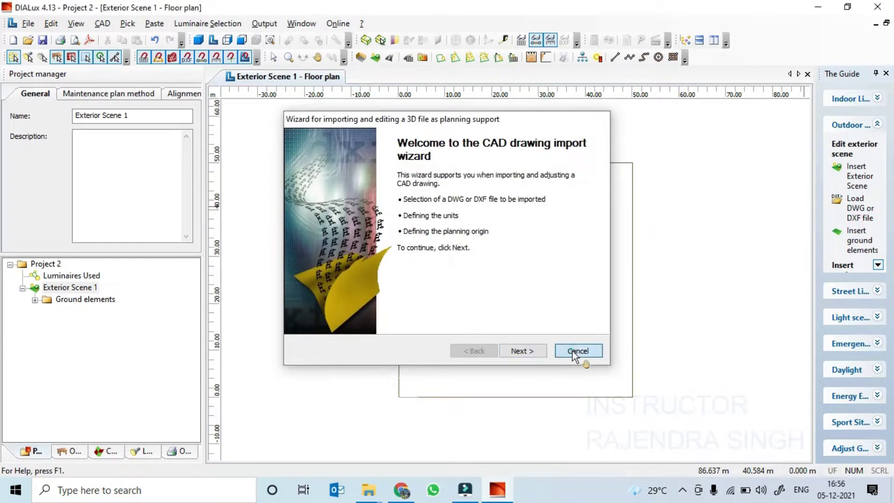
# Step: Cancel the CAD import wizard, add a rectangular ground element, and show the Standard elements catalogue
pyautogui.click(579, 354)
pyautogui.click(852, 240)
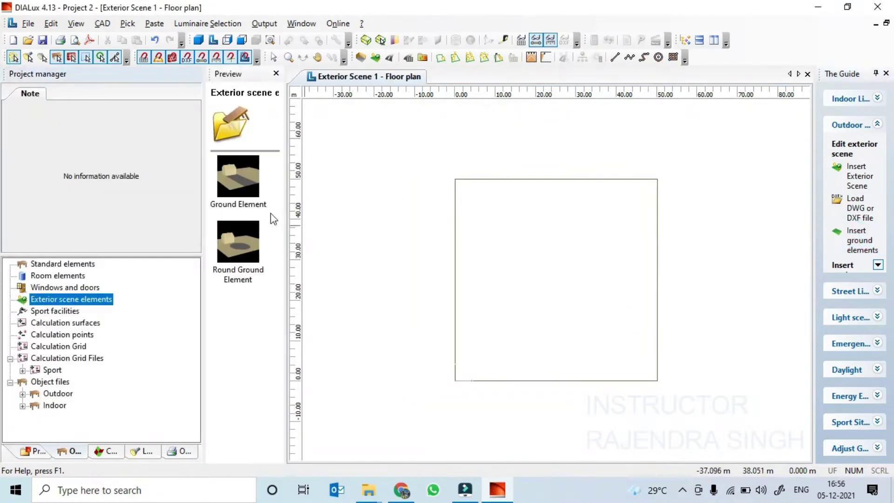
pyautogui.click(252, 182)
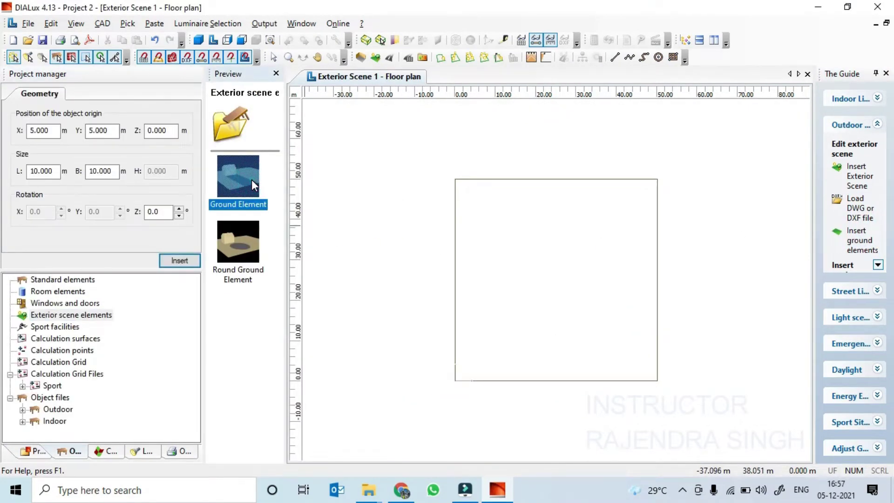
pyautogui.click(482, 263)
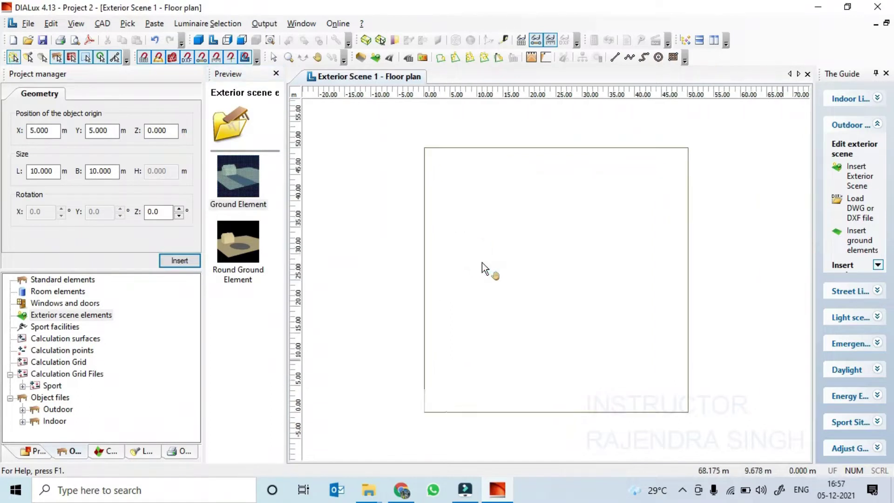
pyautogui.click(55, 279)
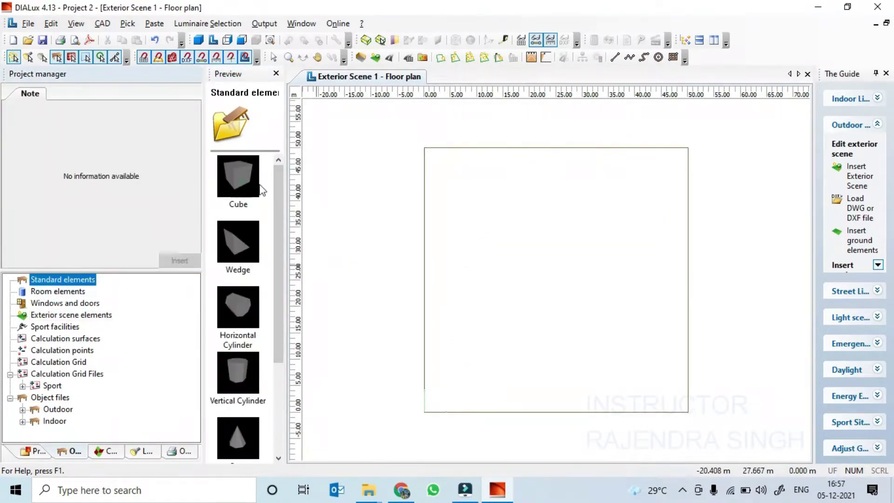
# Step: Drop a cube into the plan and size it 8 × 8 m
pyautogui.moveTo(262, 189); pyautogui.dragTo(467, 362)
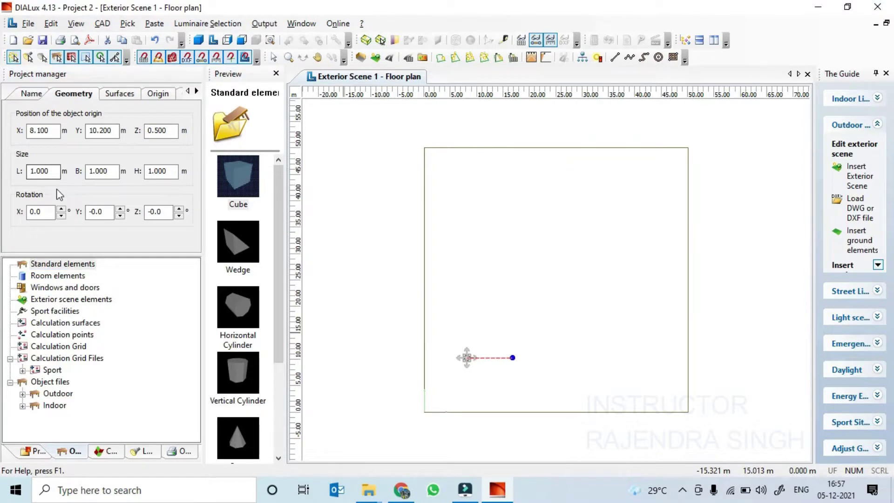
pyautogui.doubleClick(43, 171)
pyautogui.write('8')
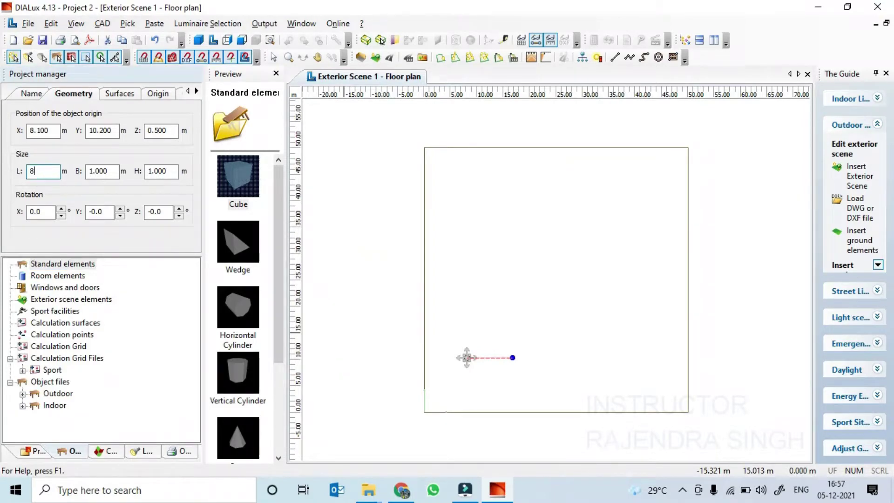
pyautogui.press('Tab')
pyautogui.write('8')
pyautogui.press('Tab')
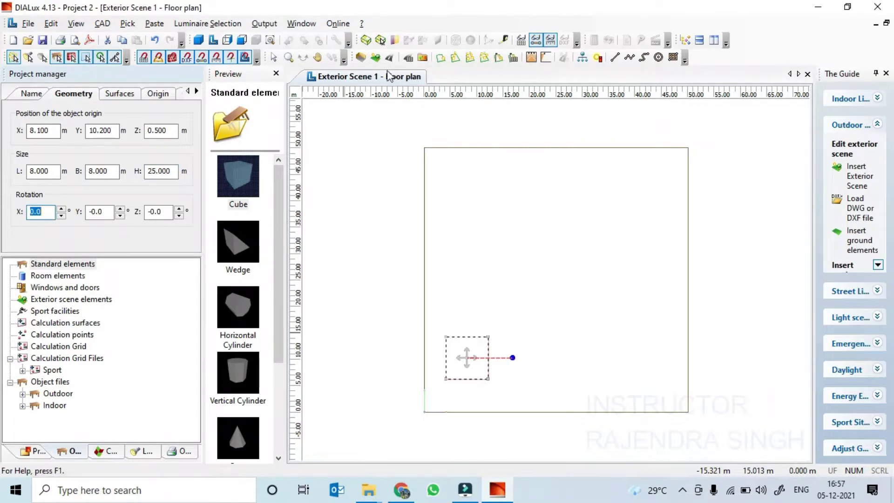
# Step: In 3D view, raise the cube to Z 12.5 m, orbit around it, and drop in a vertical cylinder
pyautogui.click(199, 40)
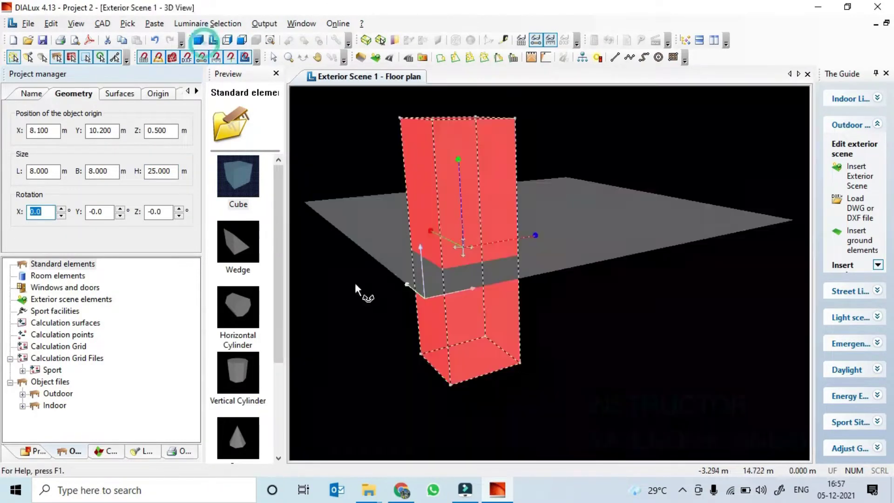
pyautogui.click(163, 131)
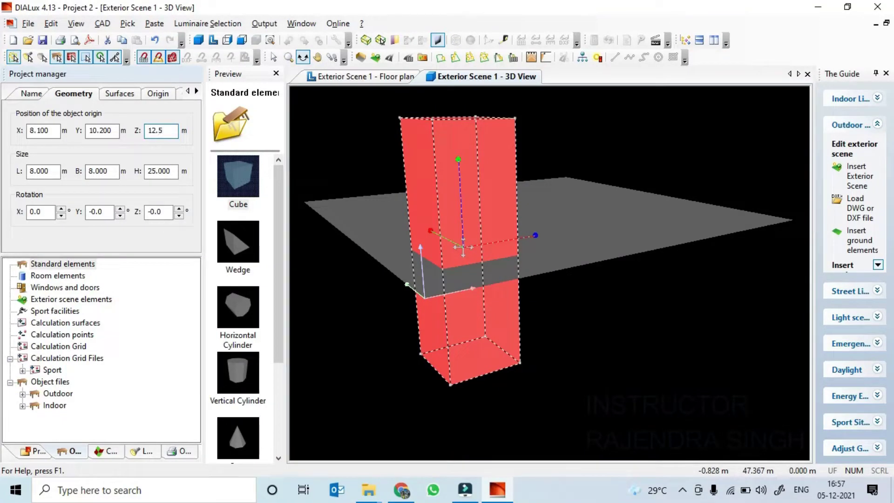
pyautogui.press('Tab')
pyautogui.moveTo(588, 322); pyautogui.dragTo(533, 459)
pyautogui.scroll(-3, 593, 344)
pyautogui.moveTo(593, 344); pyautogui.dragTo(602, 352)
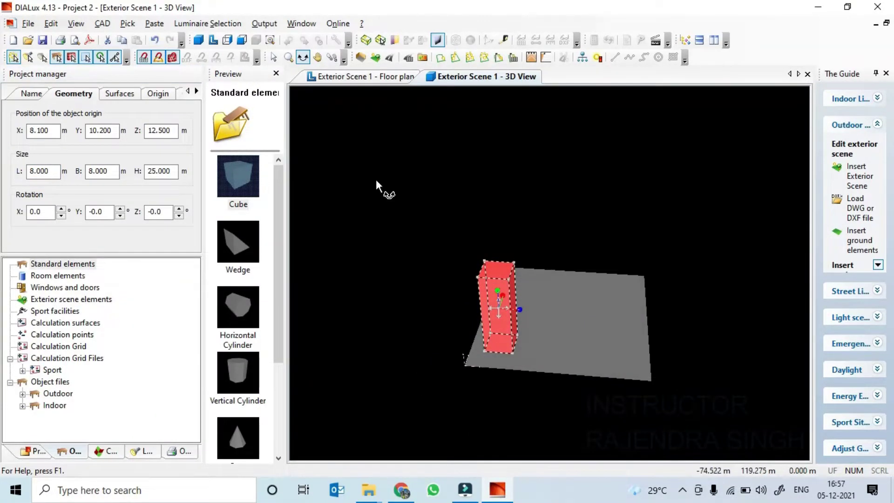
pyautogui.moveTo(239, 372); pyautogui.dragTo(573, 336)
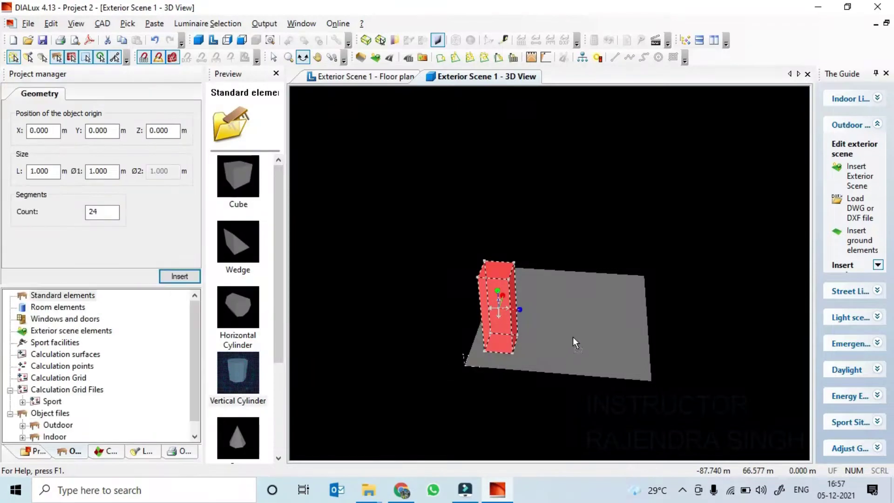
# Step: In the floor plan, set the cylinder's length and width to 5 m
pyautogui.click(398, 79)
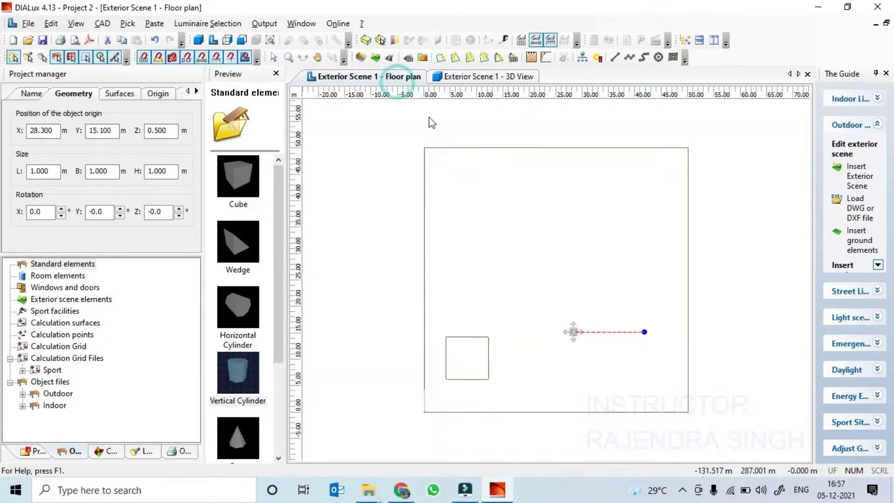
pyautogui.doubleClick(45, 171)
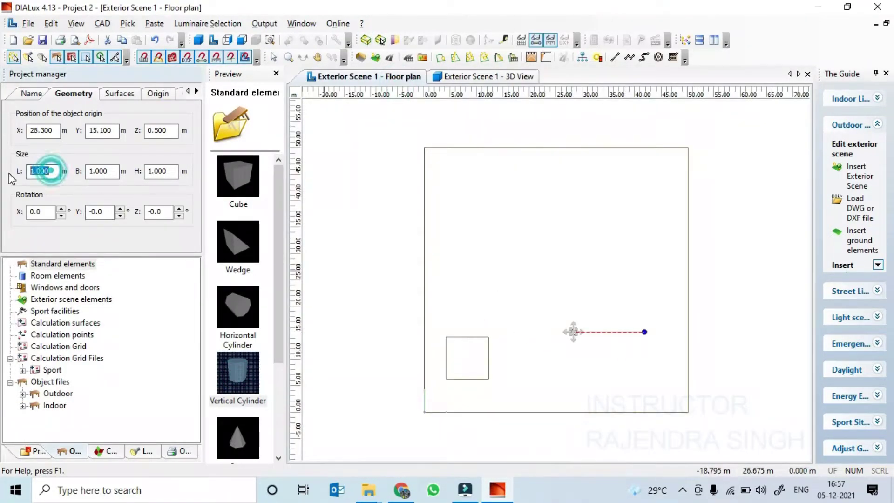
pyautogui.write('5')
pyautogui.press('Tab')
pyautogui.press('Tab')
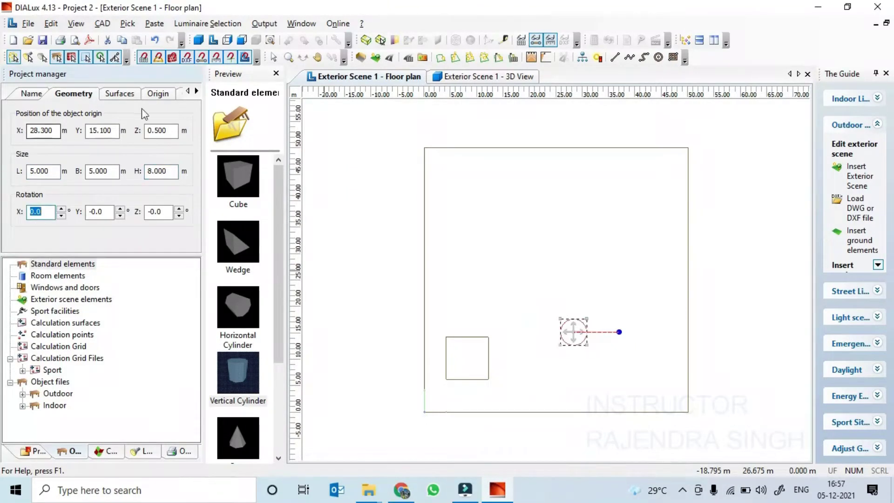
# Step: In 3D view, raise the cylinder to Z 4 m, then browse the sport facilities catalogue
pyautogui.click(484, 78)
pyautogui.moveTo(504, 376)
pyautogui.mouseDown()
pyautogui.moveTo(489, 397)
pyautogui.moveTo(510, 369)
pyautogui.mouseUp()
pyautogui.click(172, 132)
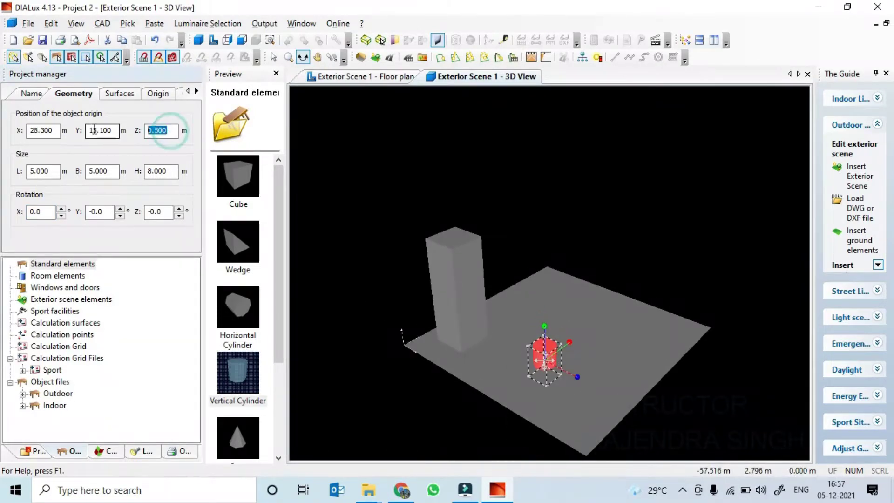
pyautogui.press('Return')
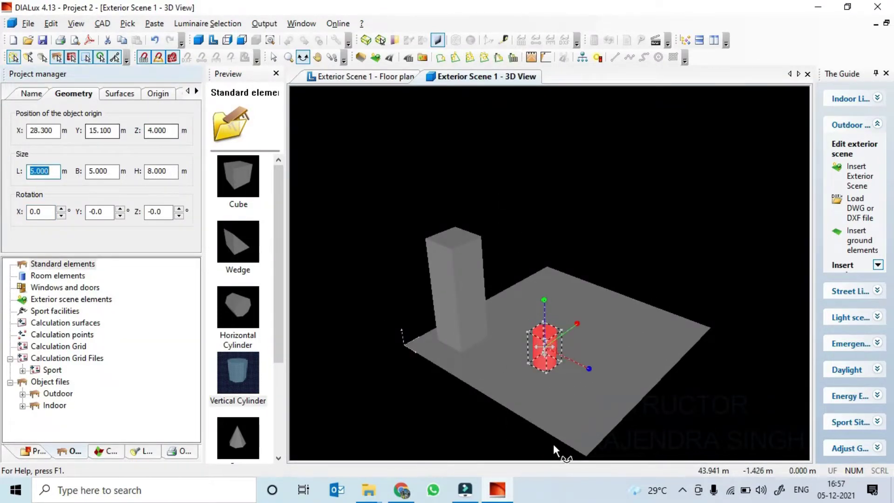
pyautogui.moveTo(553, 443); pyautogui.dragTo(484, 393)
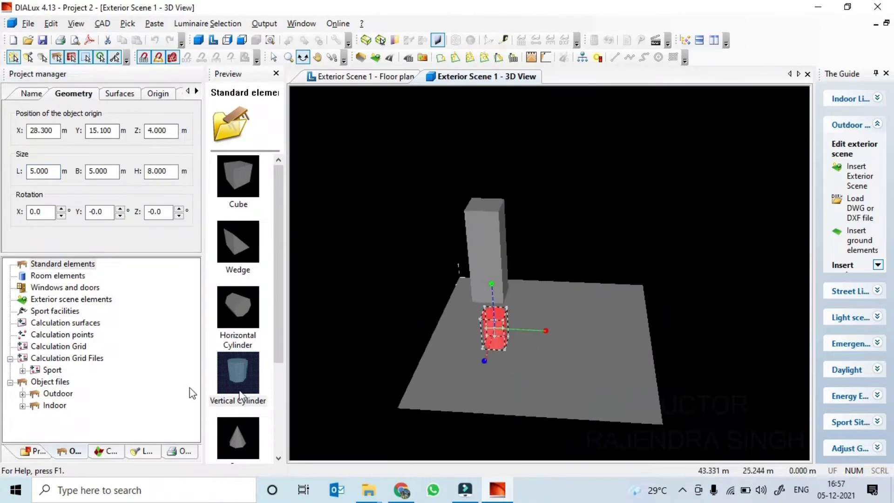
pyautogui.click(72, 313)
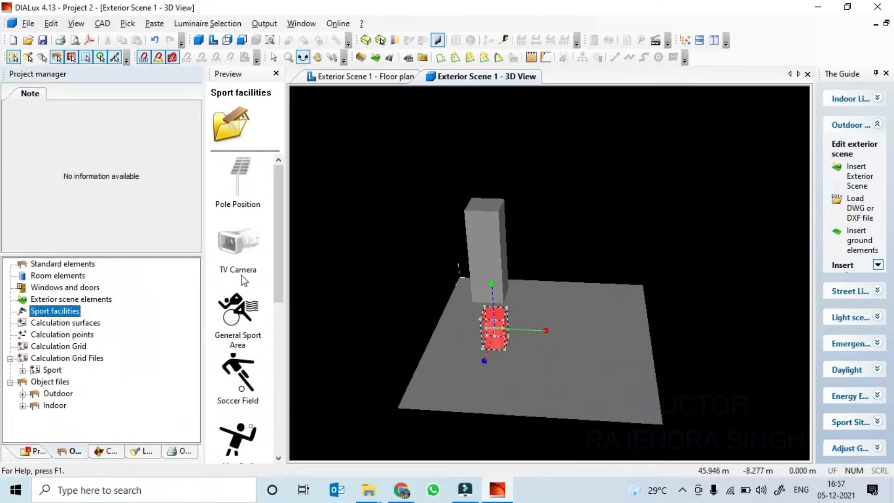
# Step: Place Tree01 from Outdoor > Trees, with height 10 m and elevation Z 5 m
pyautogui.scroll(-3, 241, 224)
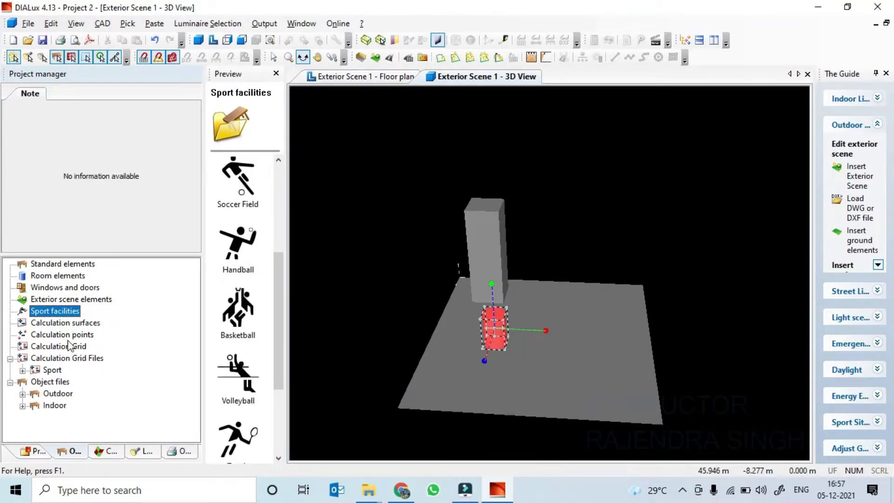
pyautogui.click(22, 394)
pyautogui.click(64, 370)
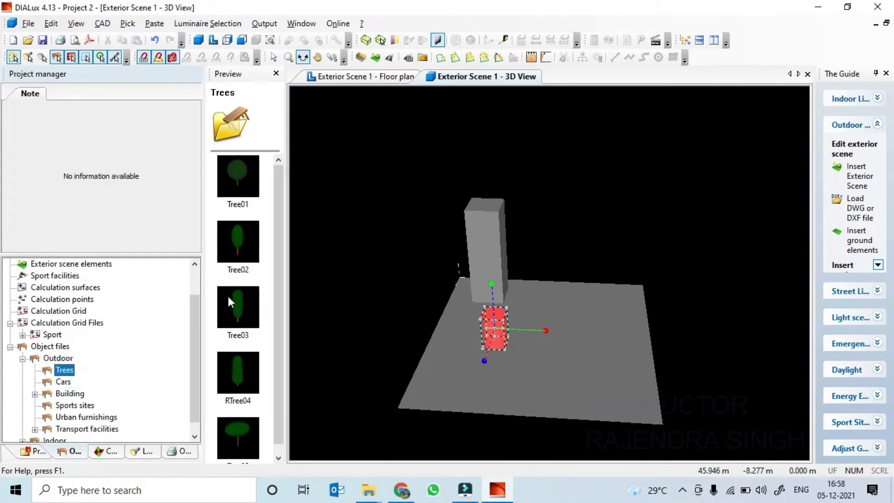
pyautogui.moveTo(238, 189); pyautogui.dragTo(577, 382)
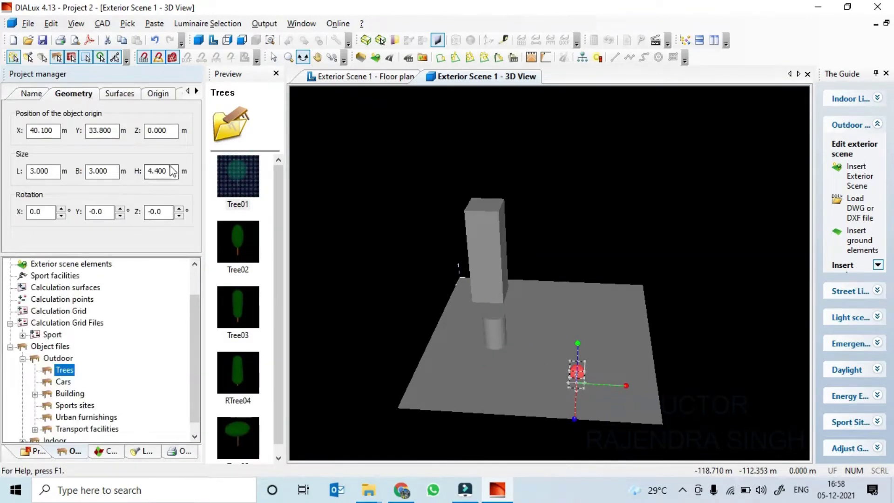
pyautogui.doubleClick(160, 171)
pyautogui.write('10')
pyautogui.press('Tab')
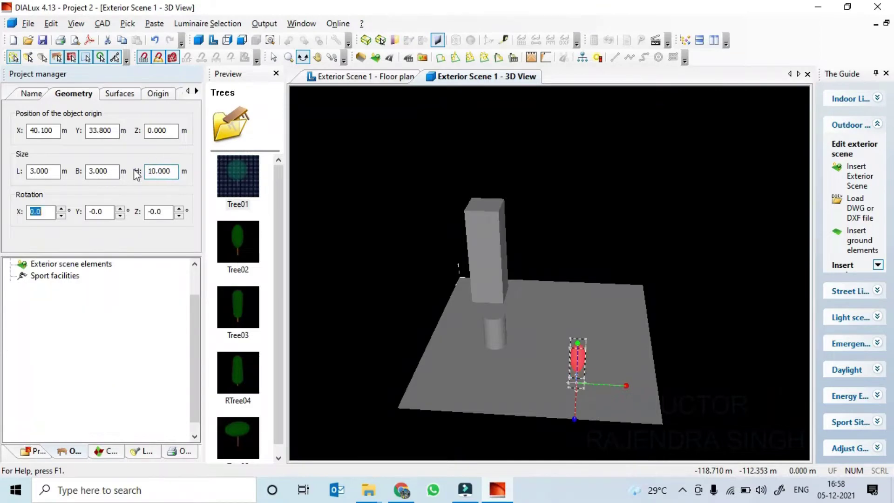
pyautogui.doubleClick(167, 130)
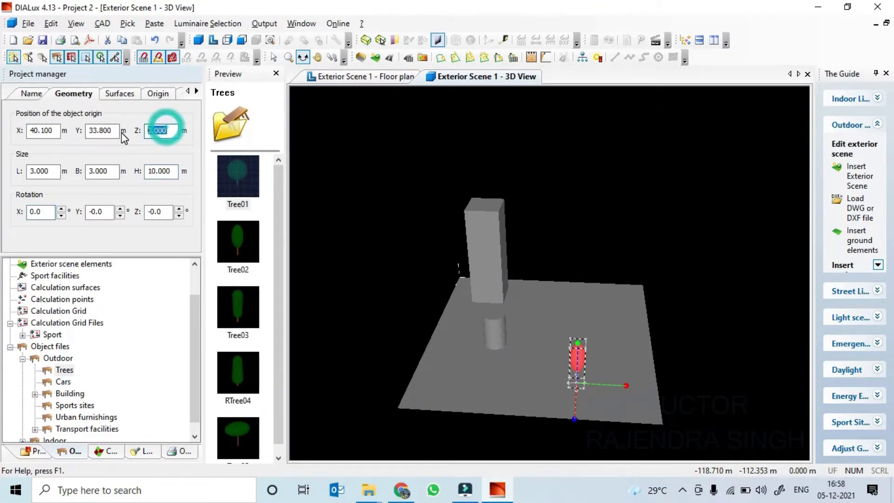
pyautogui.write('5')
pyautogui.press('Tab')
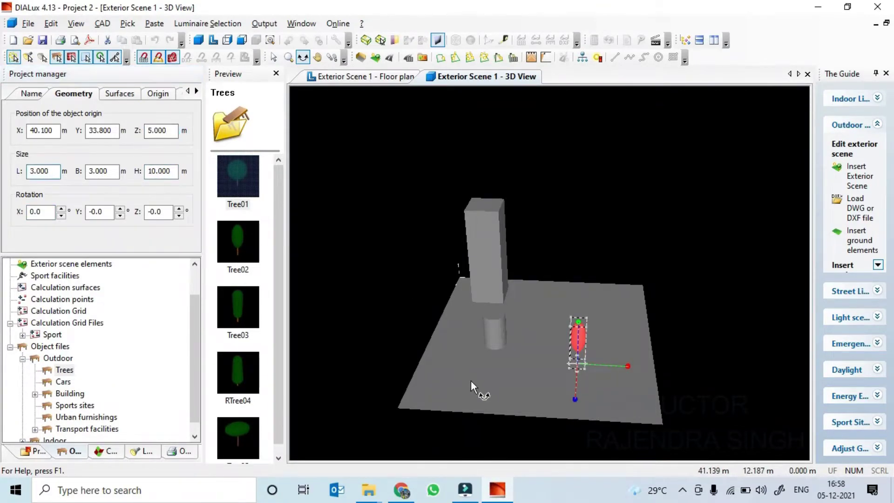
# Step: Select the ground element and drag its edge outward to enlarge it
pyautogui.rightClick(470, 381)
pyautogui.click(455, 409)
pyautogui.moveTo(507, 428); pyautogui.dragTo(507, 433)
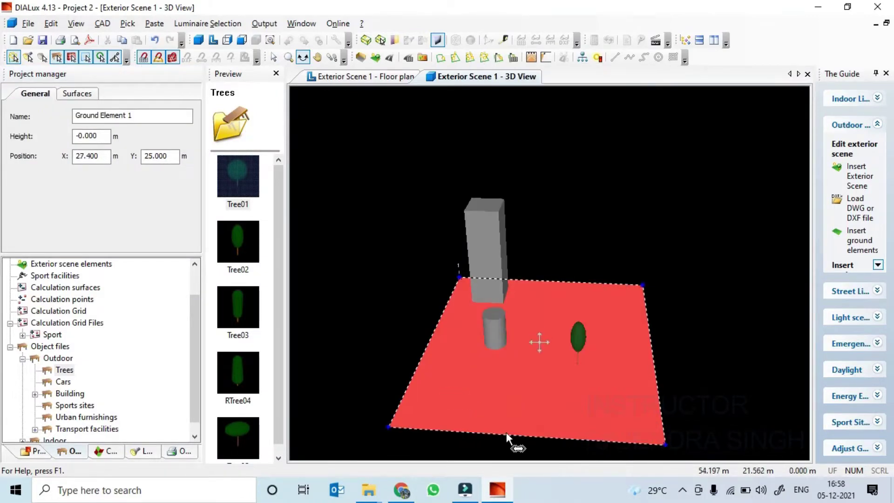
# Step: In the floor plan, start copying the tree along a line with 5 copies
pyautogui.click(393, 78)
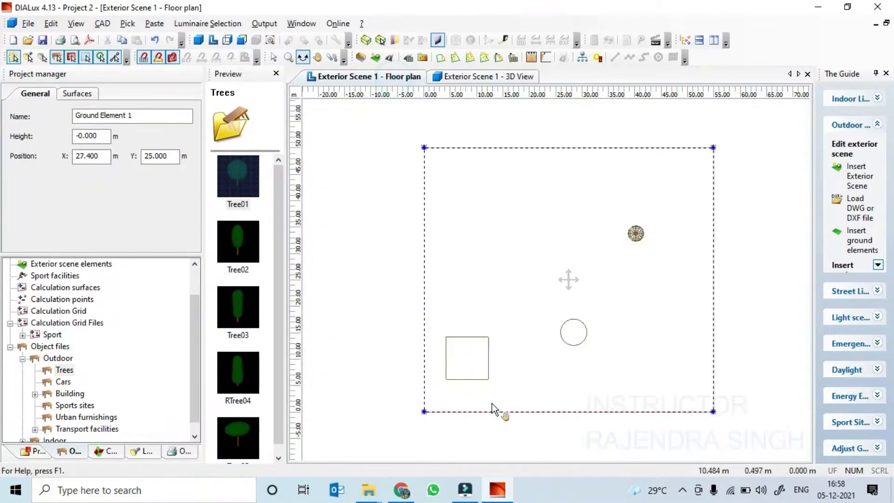
pyautogui.rightClick(637, 235)
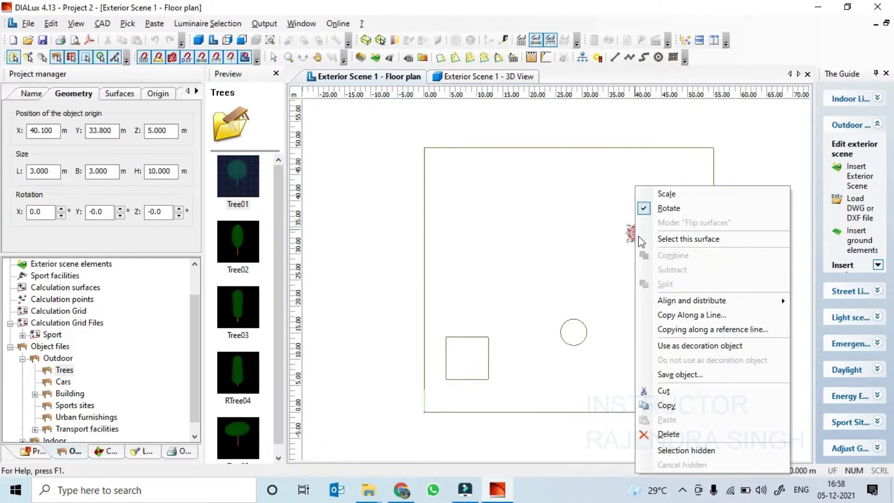
pyautogui.click(676, 316)
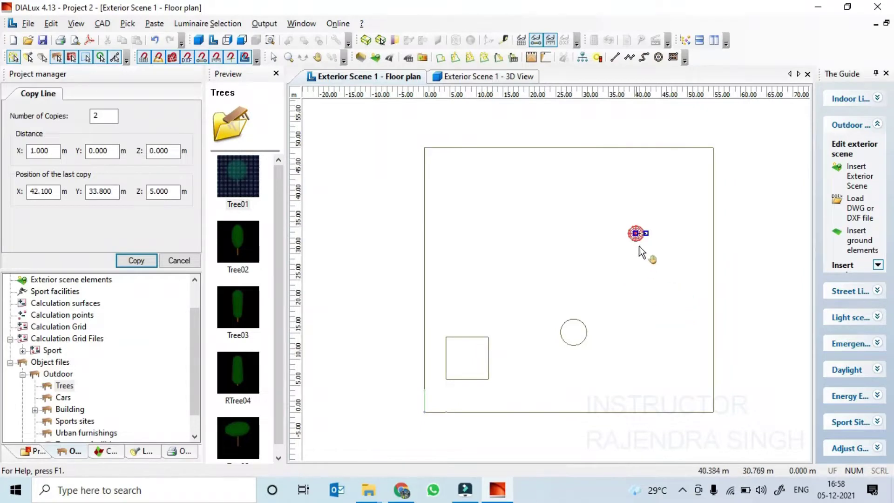
pyautogui.doubleClick(95, 116)
pyautogui.write('5')
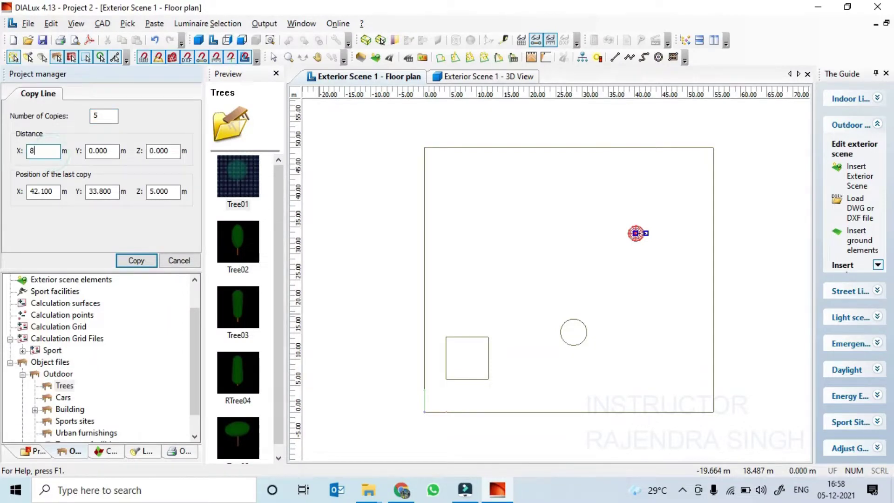
pyautogui.press('Tab')
pyautogui.scroll(-3, 564, 287)
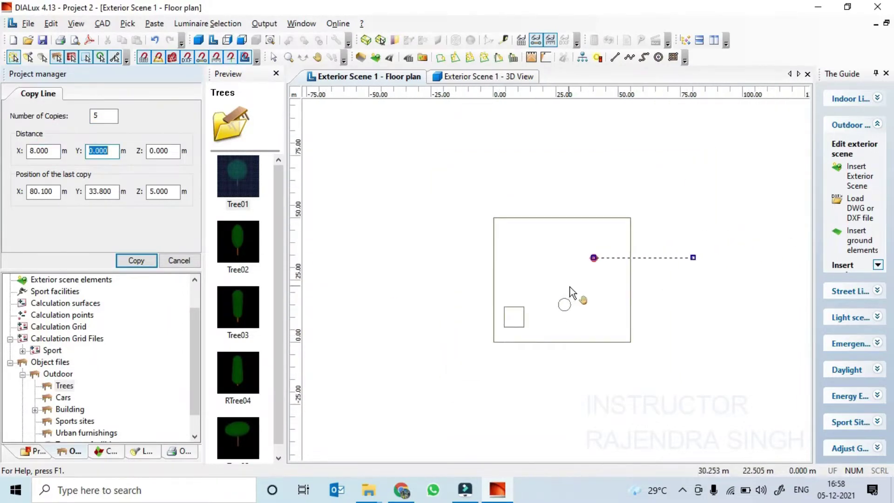
# Step: Try an X spacing of 4 m, then 8 m, and close the copy settings
pyautogui.doubleClick(55, 150)
pyautogui.write('4')
pyautogui.press('Tab')
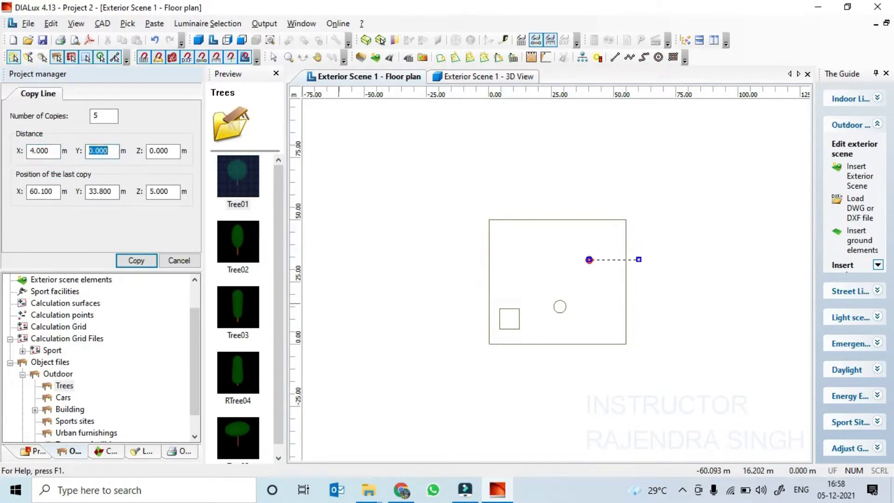
pyautogui.doubleClick(44, 150)
pyautogui.write('8')
pyautogui.press('Tab')
pyautogui.click(134, 260)
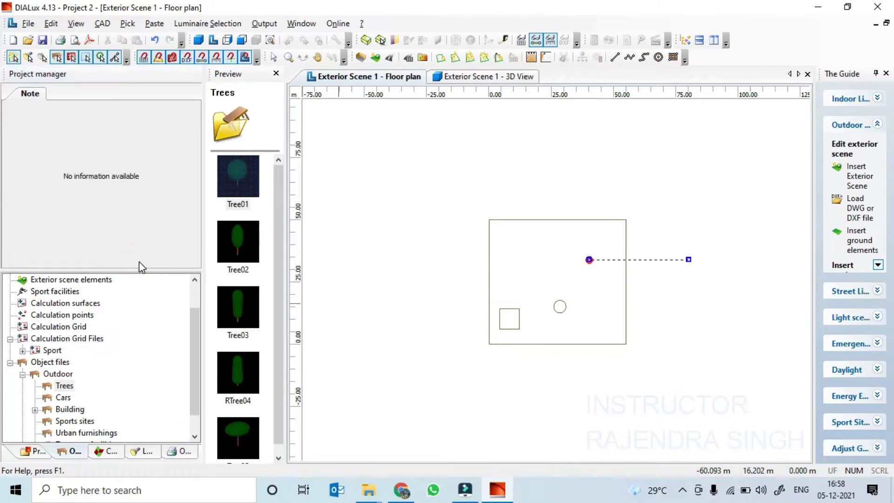
# Step: Move the tree to X 3.9, Y 46.4 and set its Z to 0 in 3D view
pyautogui.scroll(5, 597, 274)
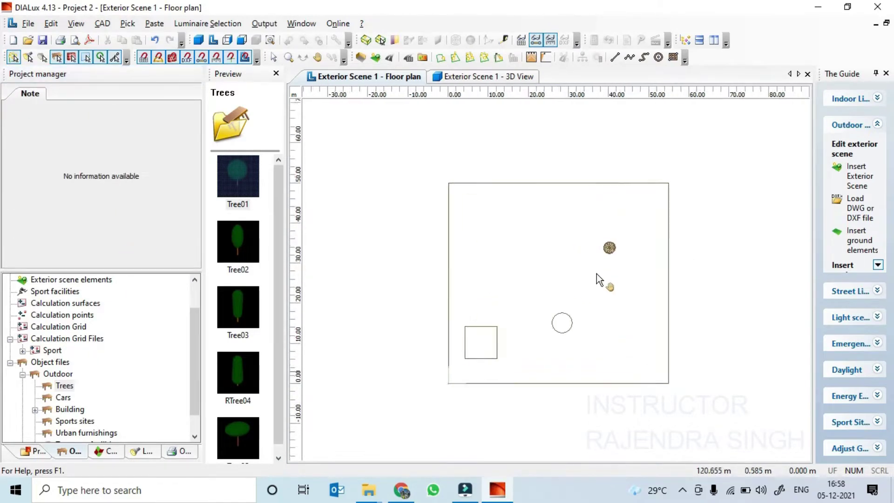
pyautogui.click(648, 224)
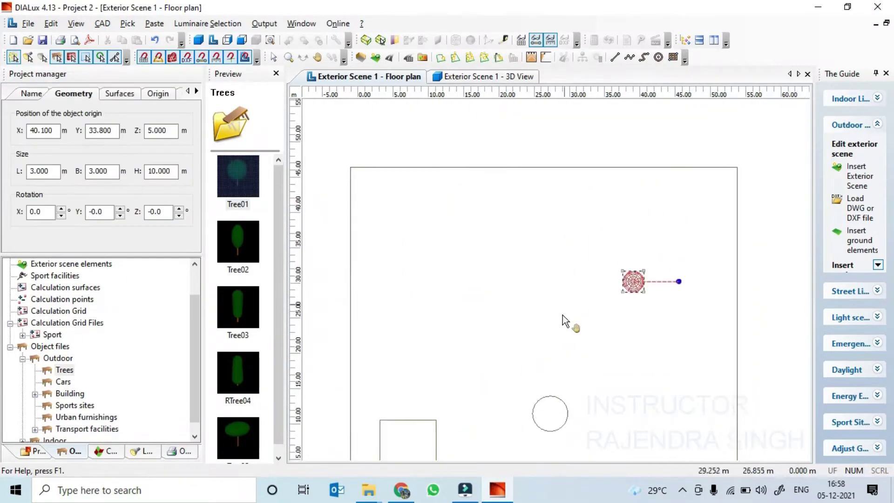
pyautogui.moveTo(631, 293); pyautogui.dragTo(376, 204)
pyautogui.click(451, 77)
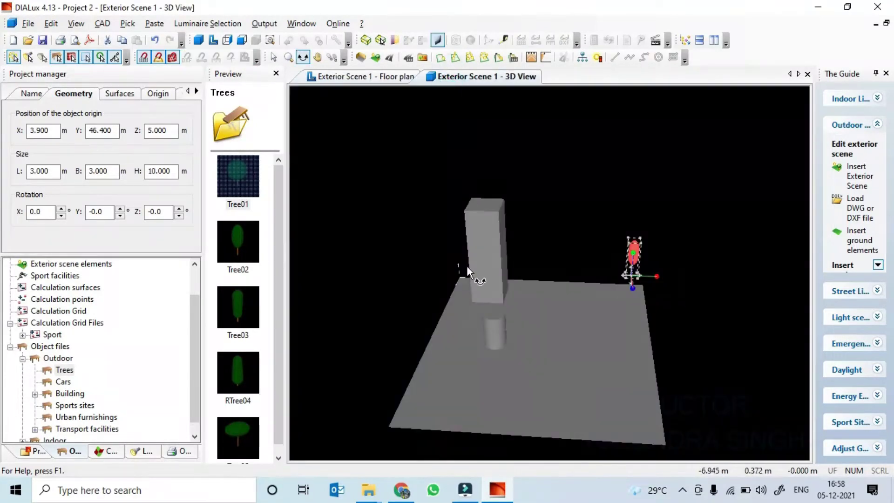
pyautogui.moveTo(574, 340); pyautogui.dragTo(591, 395)
pyautogui.rightClick(588, 392)
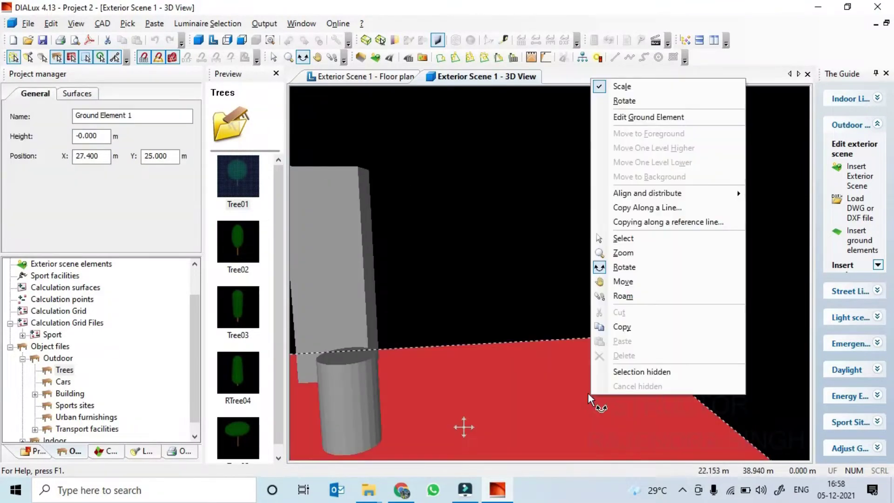
pyautogui.press('Escape')
pyautogui.click(610, 259)
pyautogui.rightClick(610, 259)
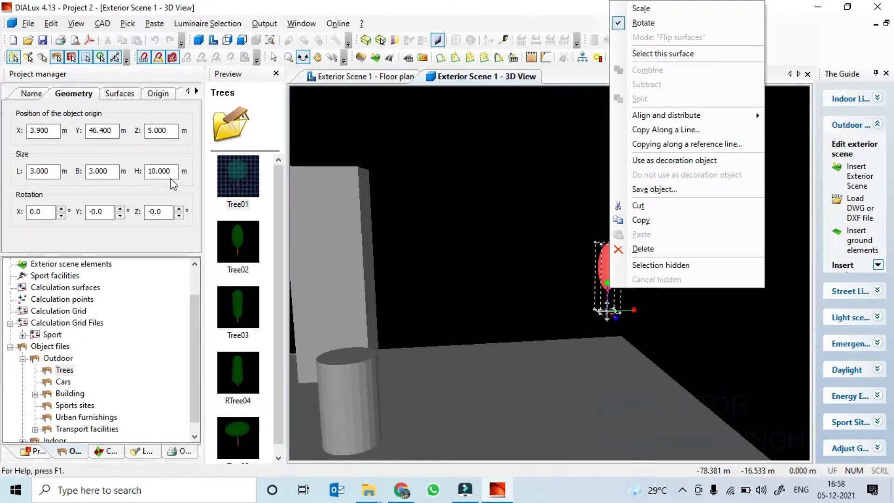
pyautogui.doubleClick(173, 131)
pyautogui.write('0')
pyautogui.press('Tab')
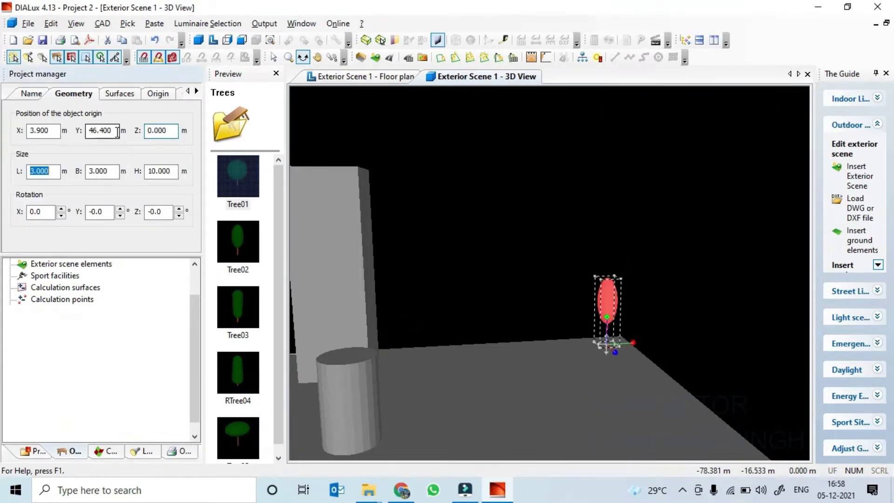
# Step: Copy the tree along a line: 5 copies spaced 10 m apart along X
pyautogui.moveTo(522, 423); pyautogui.dragTo(531, 388)
pyautogui.rightClick(530, 387)
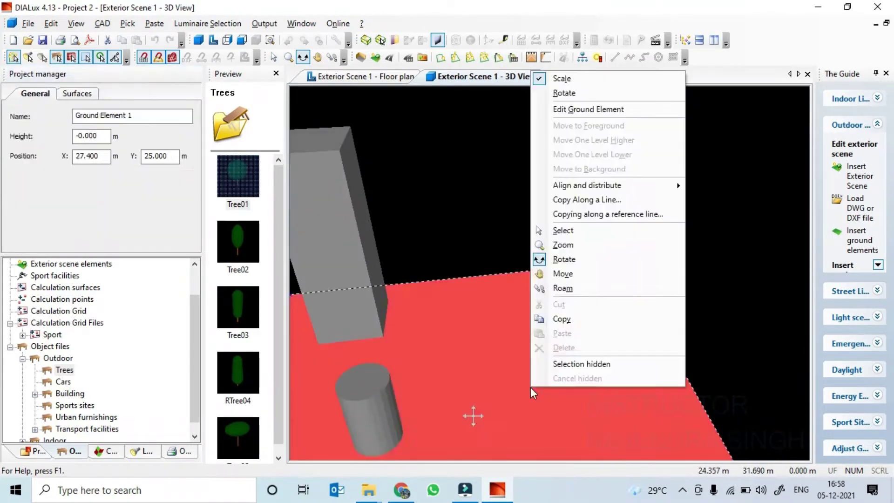
pyautogui.click(705, 352)
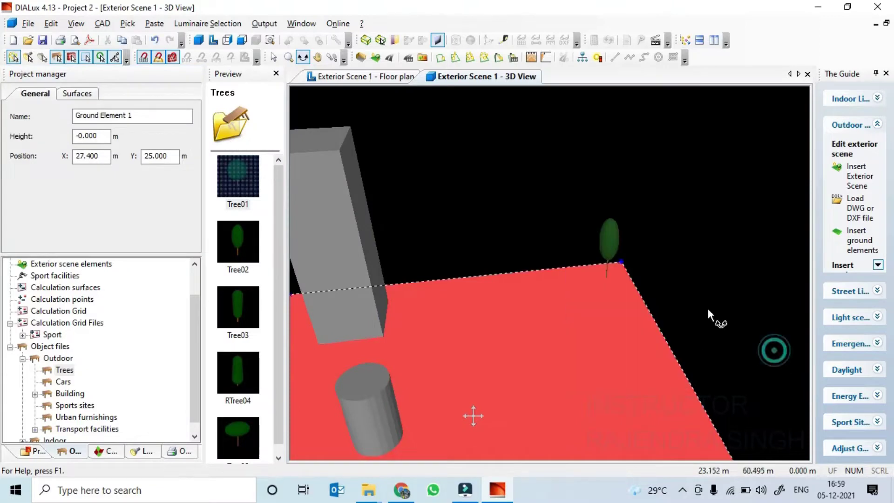
pyautogui.click(373, 76)
pyautogui.rightClick(373, 204)
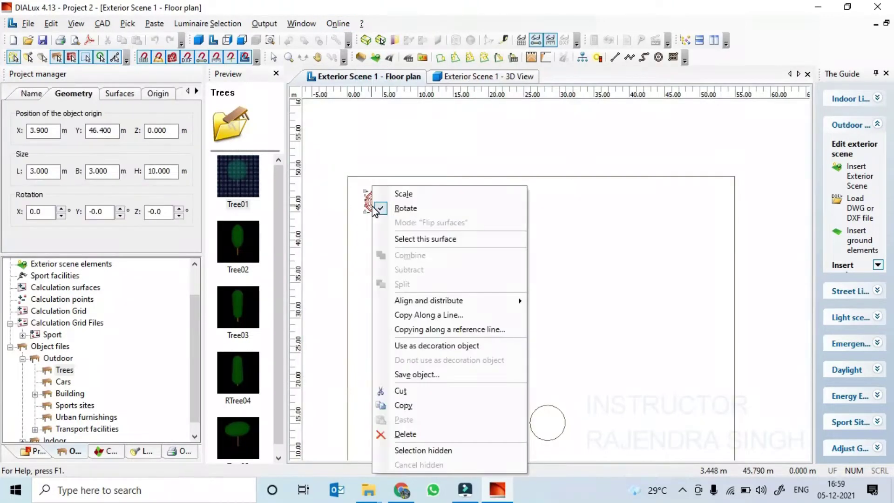
pyautogui.click(401, 315)
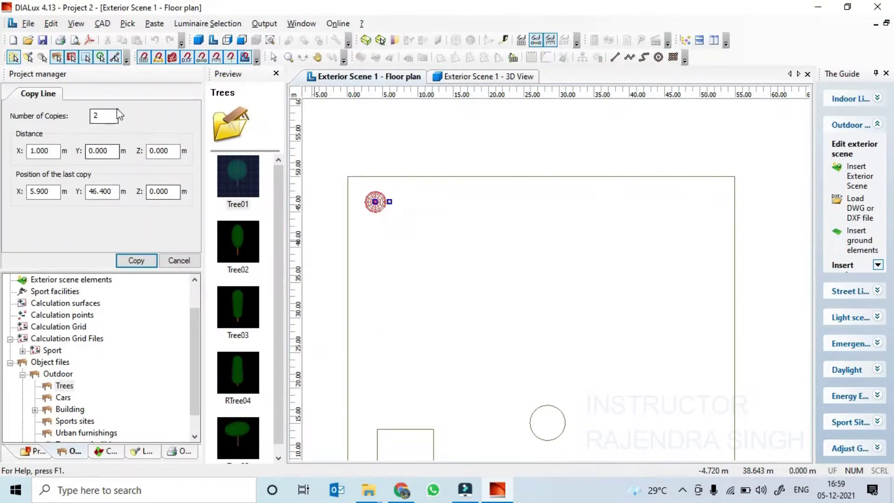
pyautogui.doubleClick(112, 112)
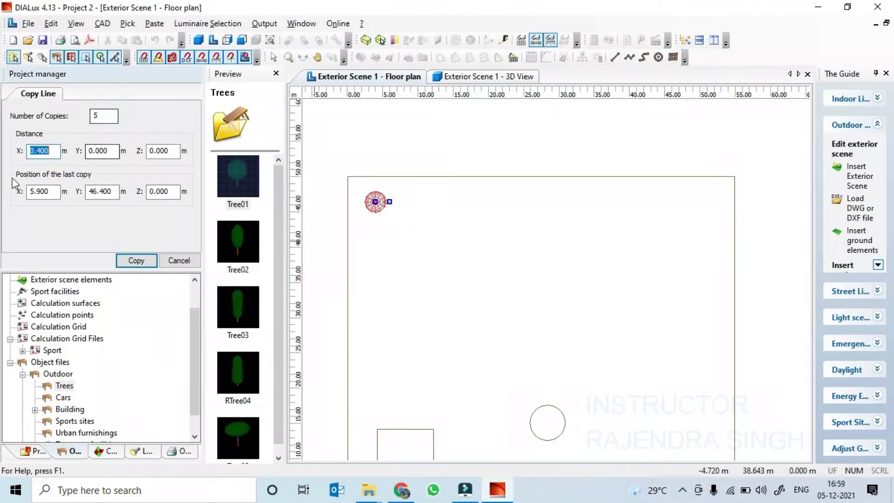
pyautogui.write('8')
pyautogui.press('Tab')
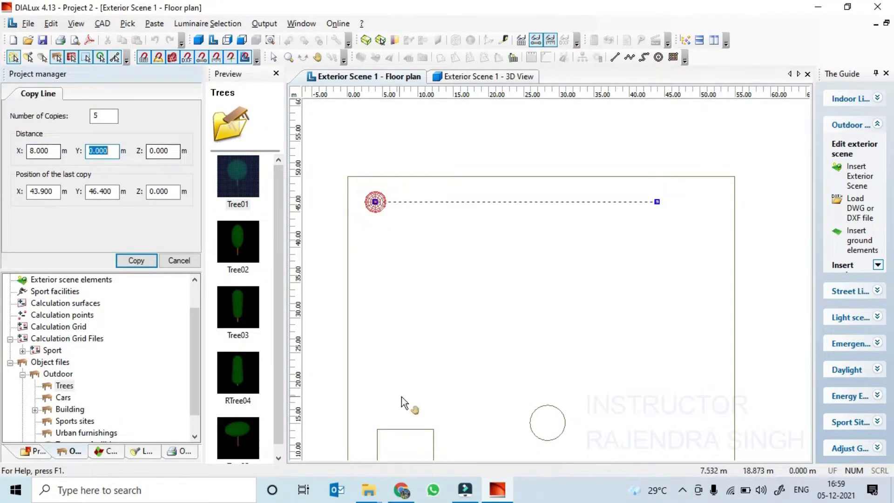
pyautogui.click(46, 154)
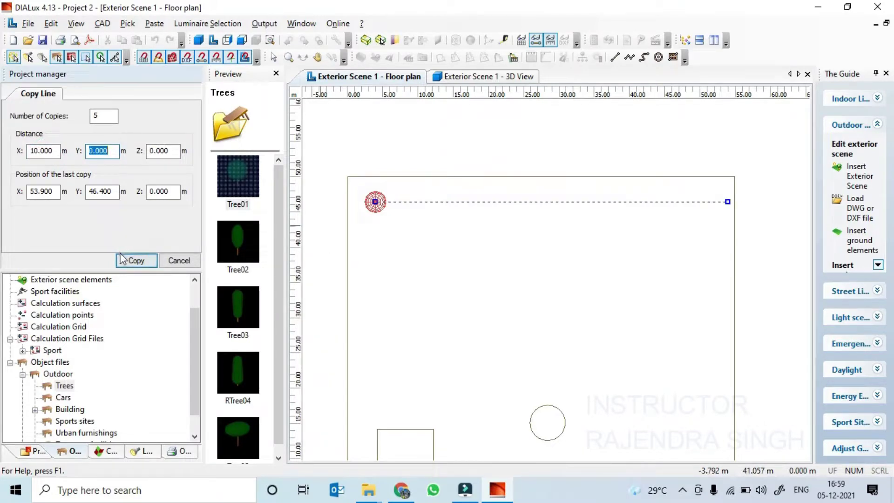
pyautogui.click(129, 261)
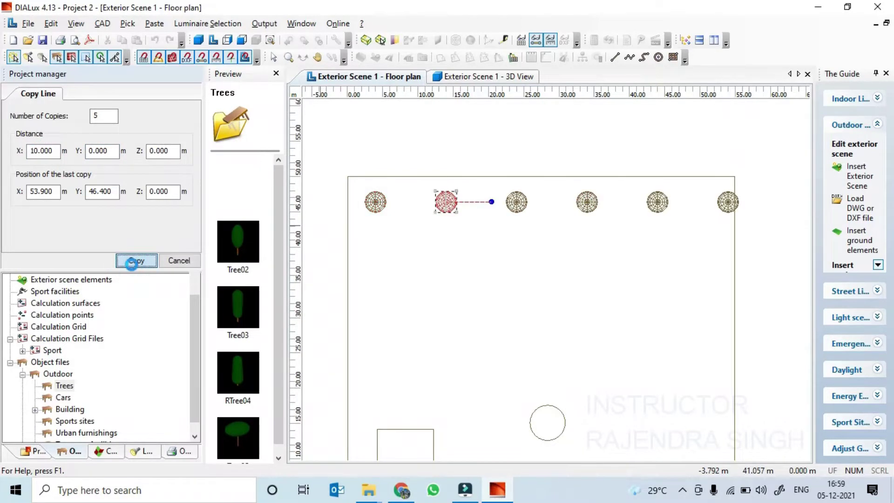
pyautogui.click(493, 278)
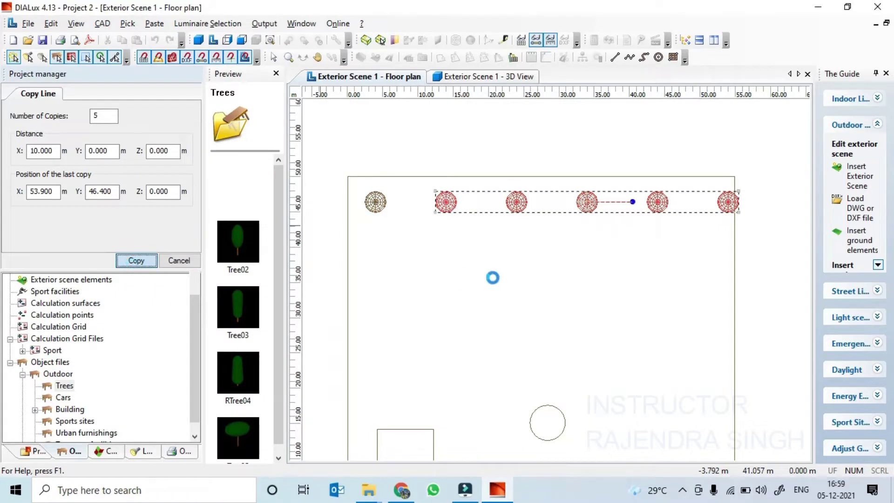
# Step: Shift Ground Element 1 right by 1.5 m to X 28.9
pyautogui.click(628, 267)
pyautogui.scroll(-1, 616, 258)
pyautogui.rightClick(609, 219)
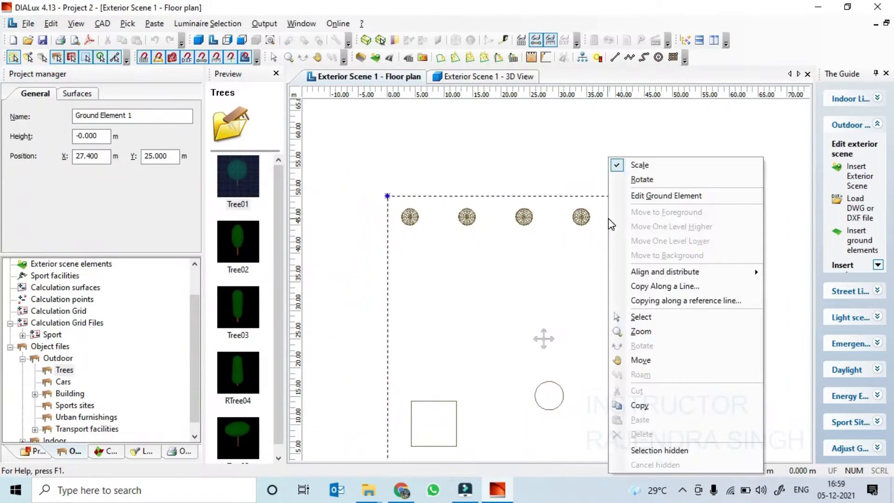
pyautogui.moveTo(573, 220); pyautogui.dragTo(434, 225)
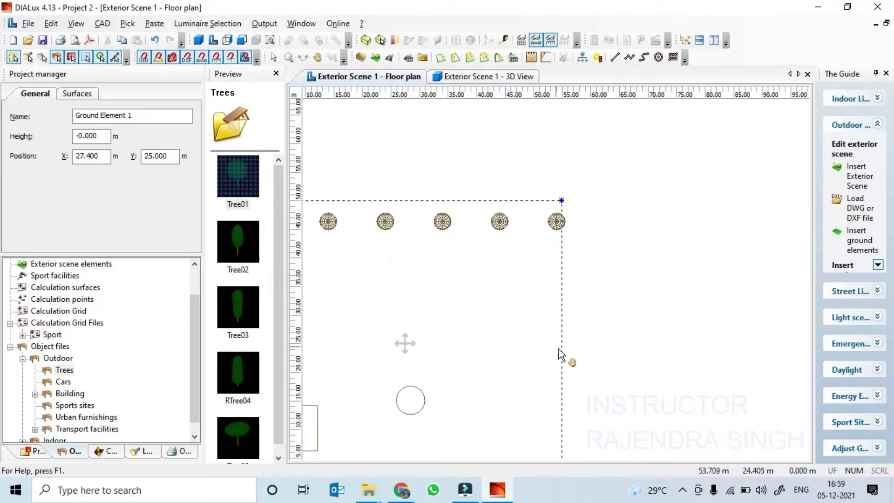
pyautogui.moveTo(561, 355); pyautogui.dragTo(570, 357)
pyautogui.scroll(-1, 547, 343)
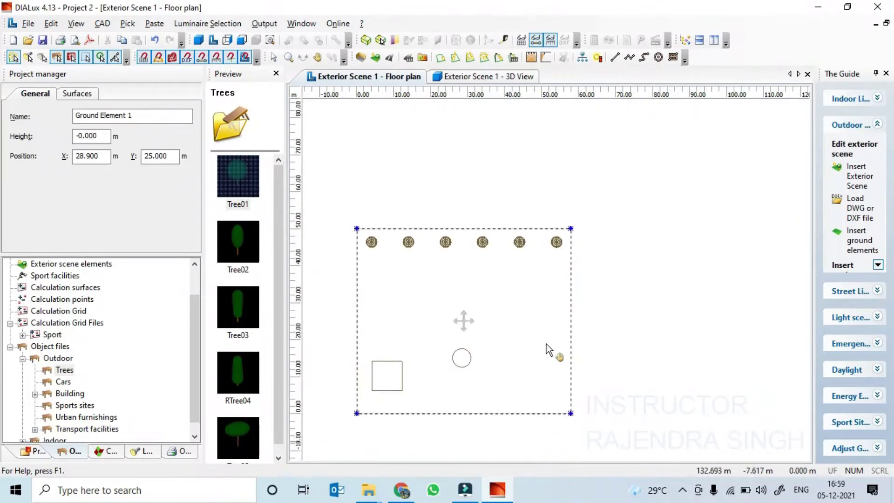
pyautogui.moveTo(546, 344); pyautogui.dragTo(590, 317, button='middle')
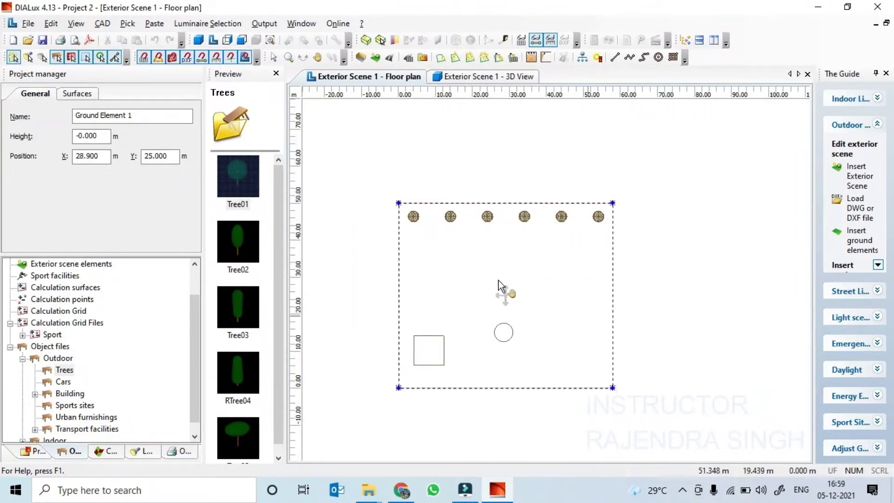
# Step: Open Copy Along a Line on a tree in the row, then cancel it
pyautogui.click(417, 219)
pyautogui.rightClick(411, 215)
pyautogui.click(615, 274)
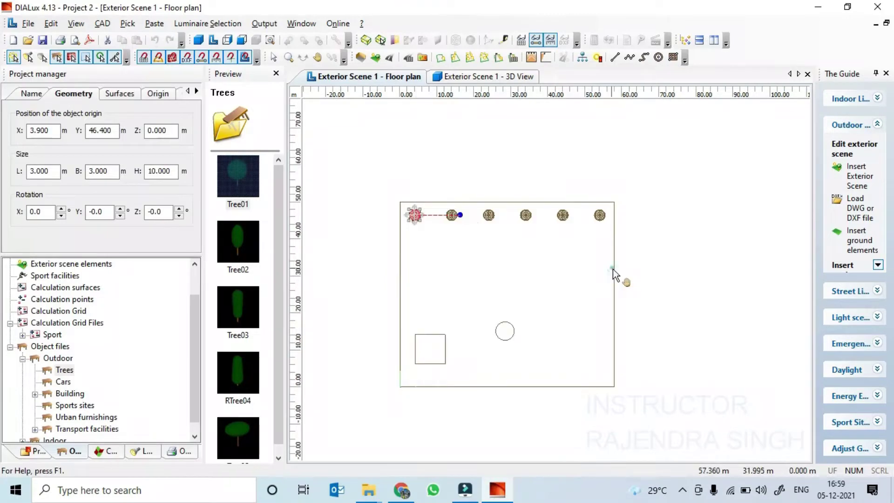
pyautogui.rightClick(454, 216)
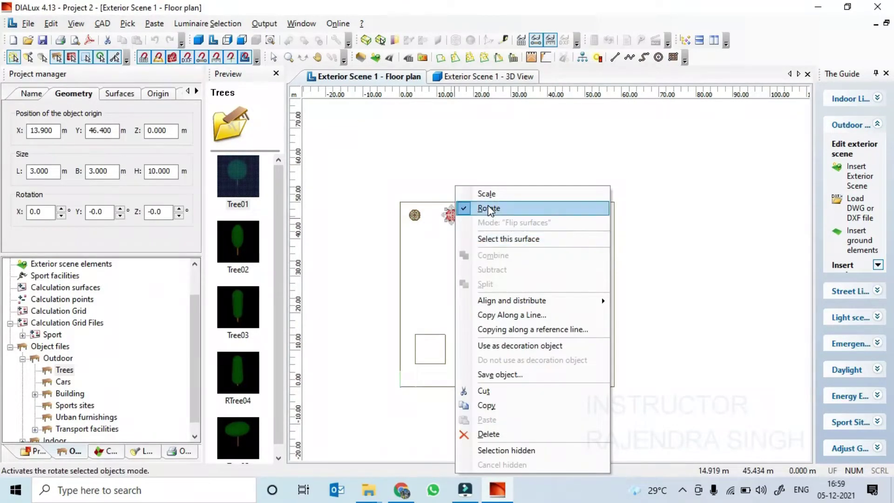
pyautogui.click(509, 315)
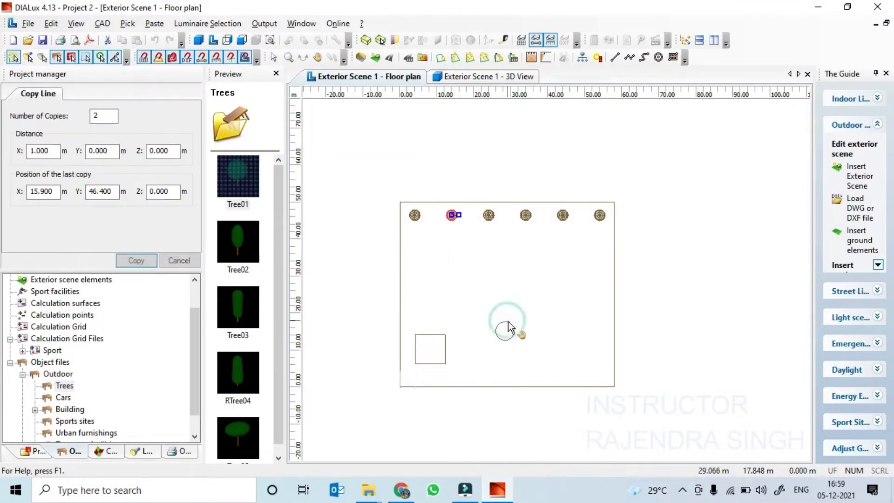
pyautogui.rightClick(597, 221)
pyautogui.click(579, 237)
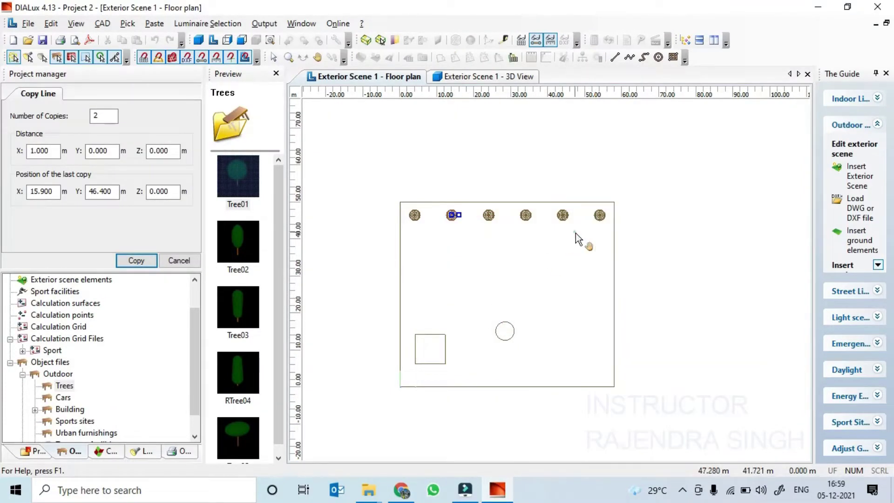
pyautogui.rightClick(600, 223)
pyautogui.click(179, 259)
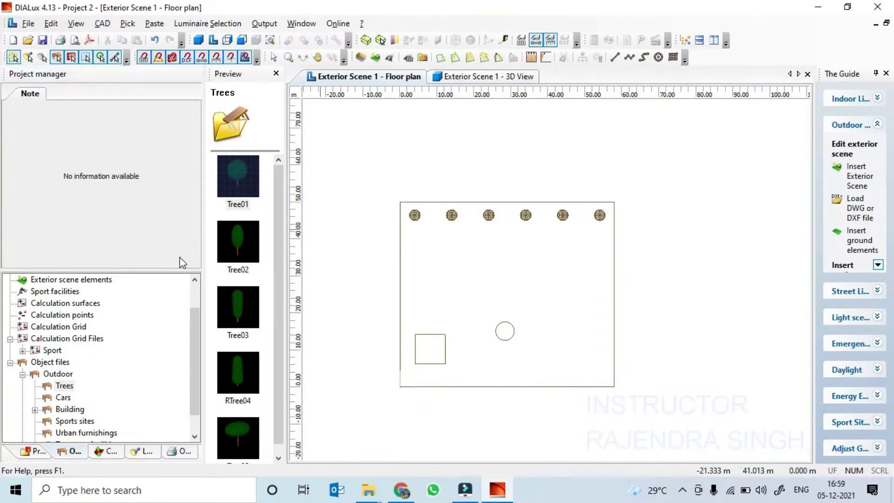
# Step: Start copying the last tree along a line, entering Y spacing 10 and 5 copies
pyautogui.click(600, 215)
pyautogui.rightClick(602, 220)
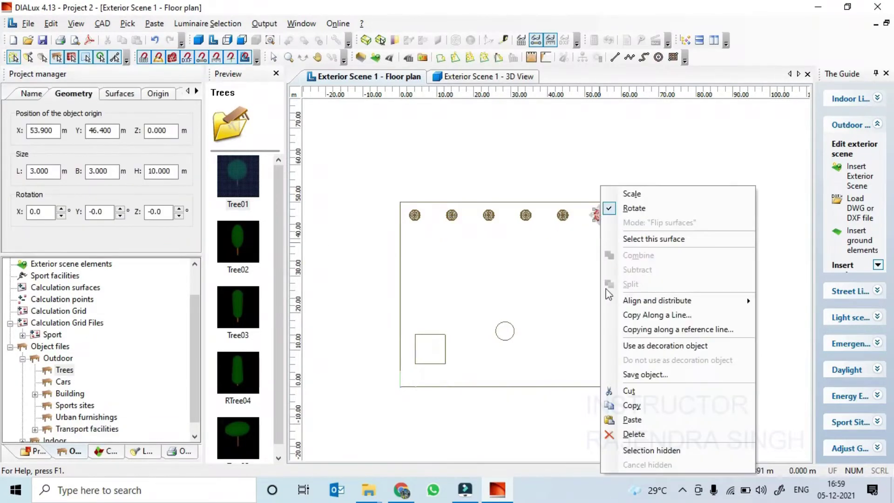
pyautogui.click(638, 314)
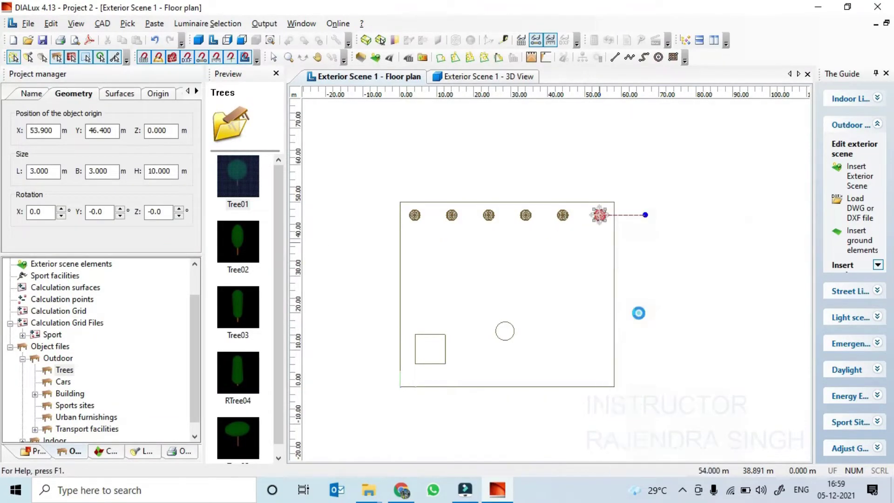
pyautogui.doubleClick(113, 157)
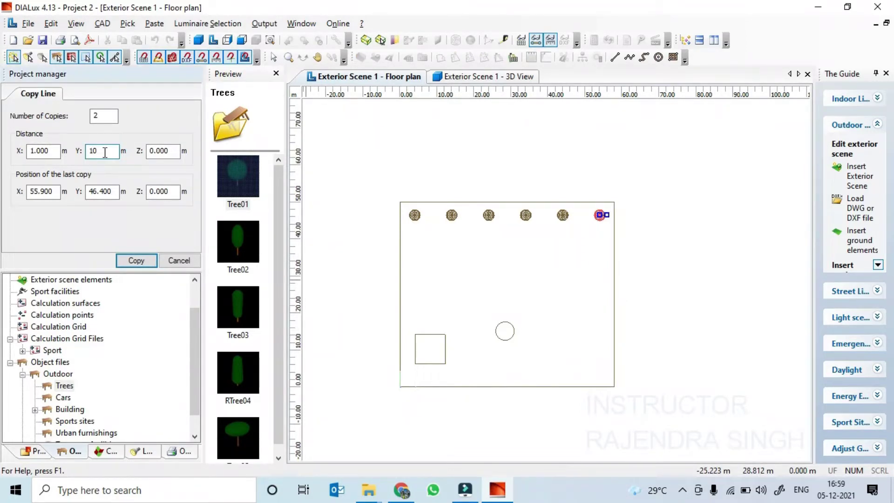
pyautogui.write('10')
pyautogui.doubleClick(107, 116)
pyautogui.write('5')
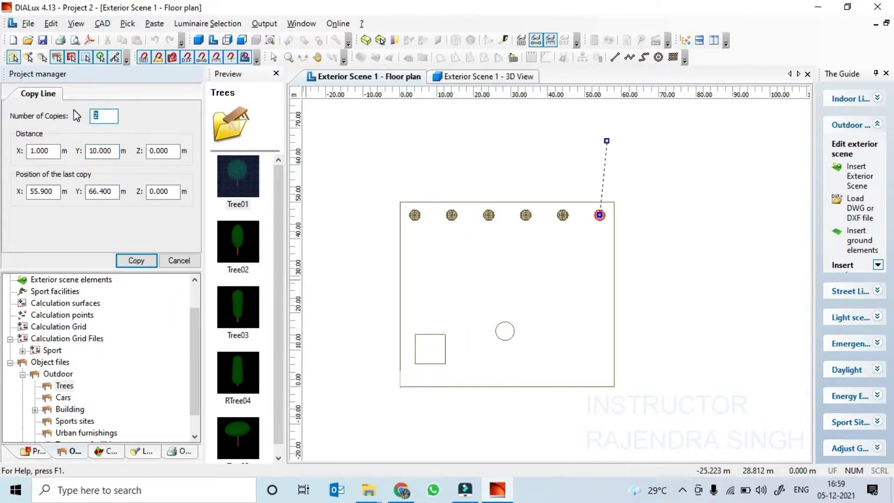
pyautogui.press('Tab')
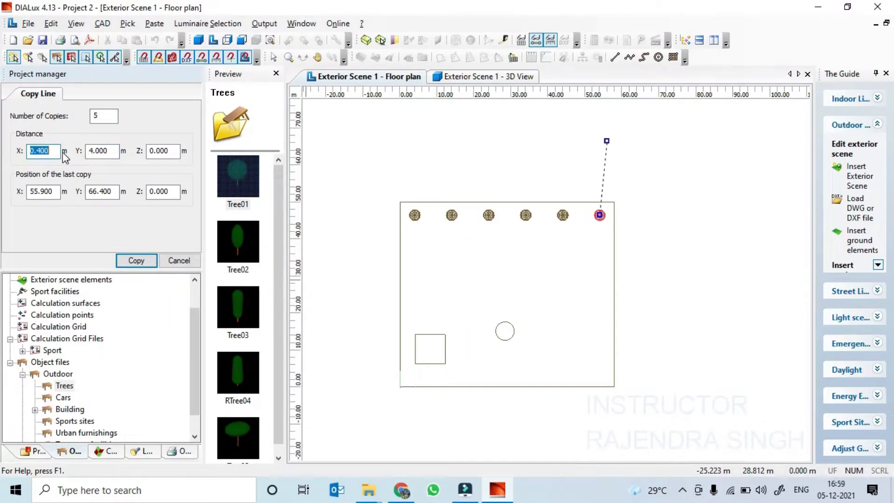
# Step: Enter a Z spacing of 10, run the copy, and switch to 3D view
pyautogui.doubleClick(163, 151)
pyautogui.write('10')
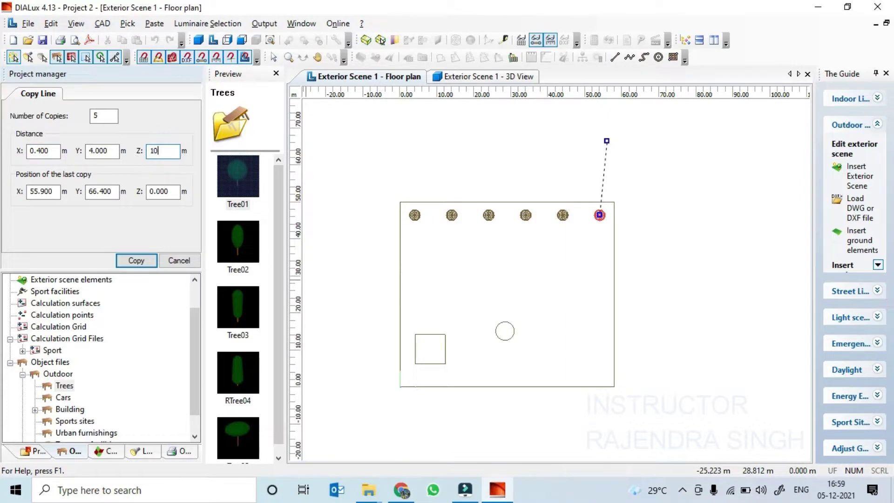
pyautogui.press('Tab')
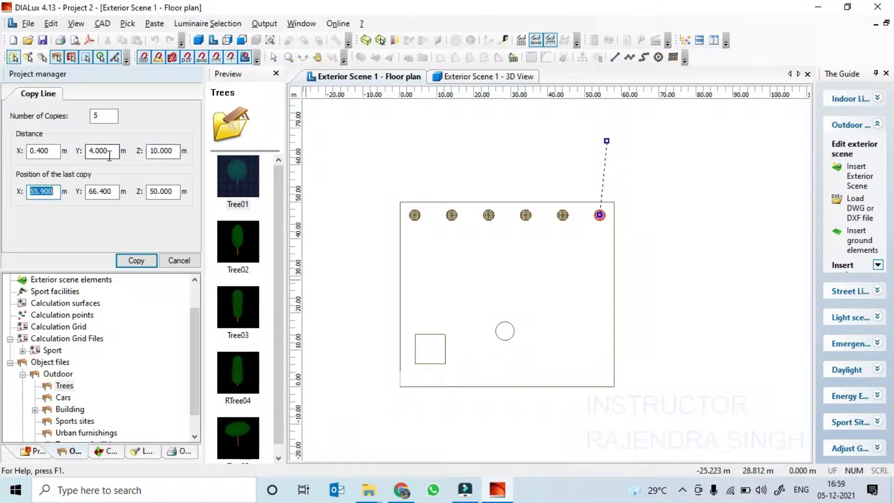
pyautogui.click(178, 261)
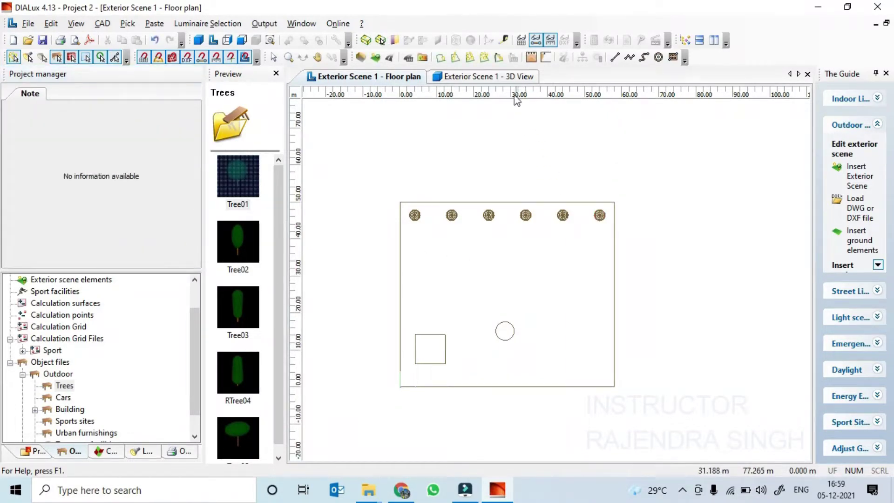
pyautogui.click(520, 76)
# Step: Orbit the 3D scene to review the six-tree row, then open Outdoor > Building objects
pyautogui.moveTo(496, 340); pyautogui.dragTo(504, 387)
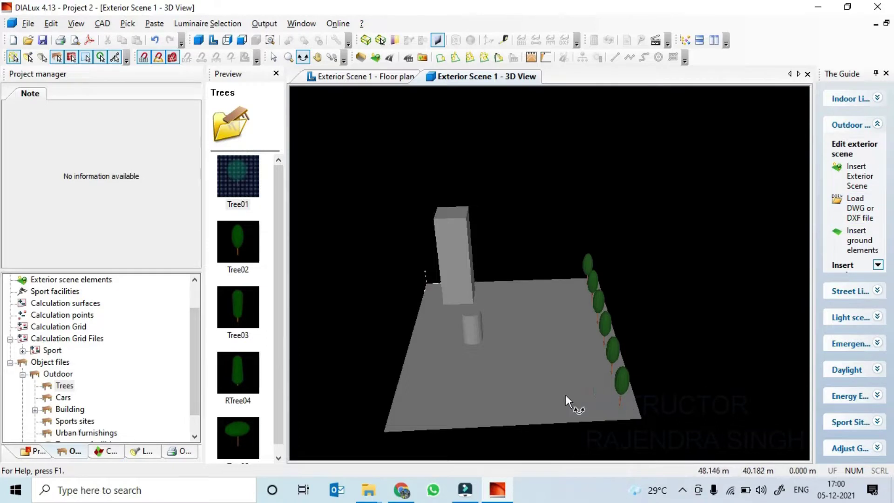
pyautogui.moveTo(565, 395); pyautogui.dragTo(502, 395)
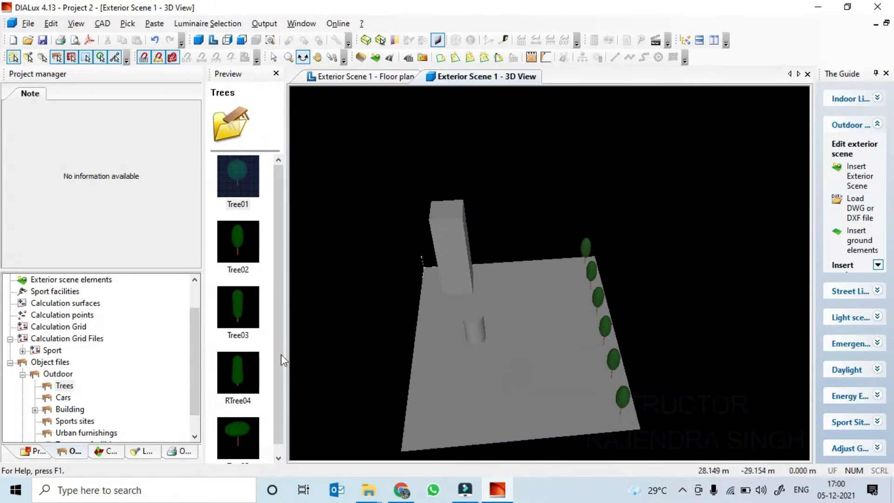
pyautogui.scroll(-1, 217, 392)
pyautogui.click(70, 409)
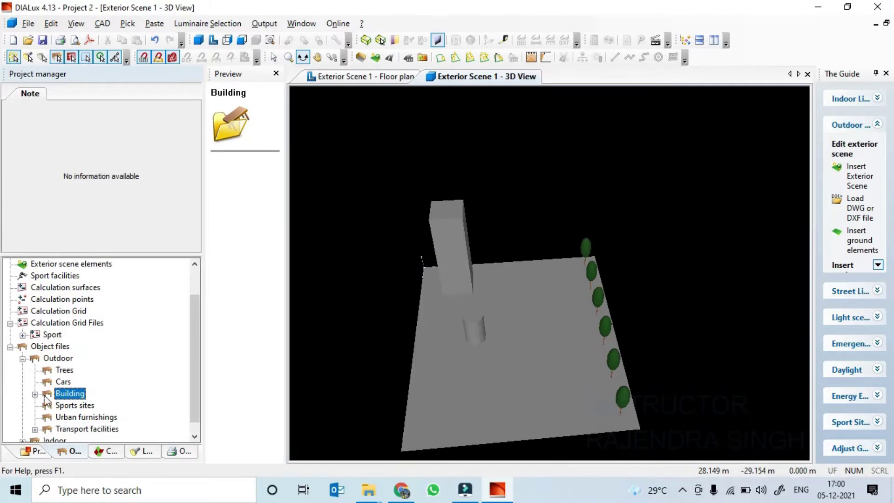
# Step: Place an Office building from the Industy category at the scene's lower right
pyautogui.click(35, 394)
pyautogui.click(82, 393)
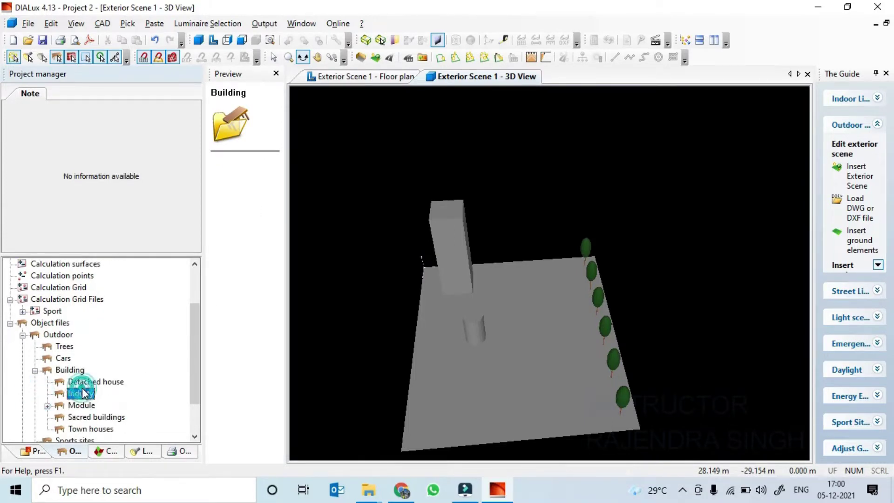
pyautogui.moveTo(240, 185); pyautogui.dragTo(543, 392)
pyautogui.click(382, 80)
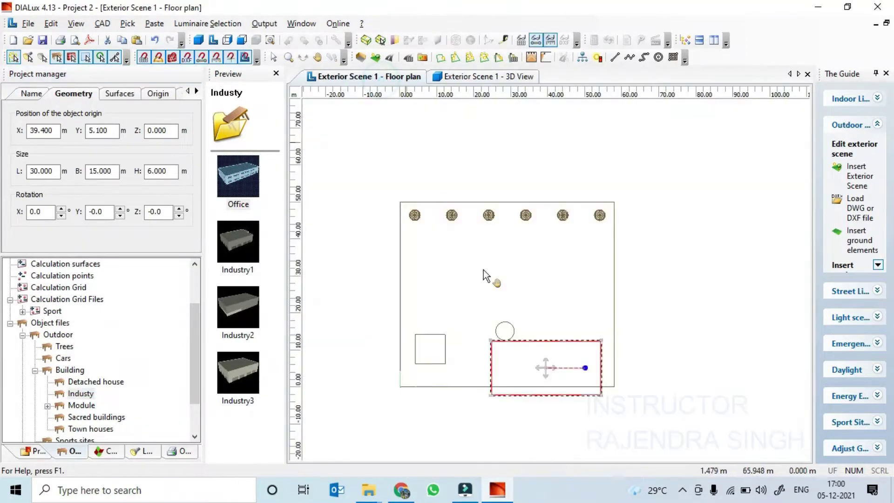
# Step: Delete the cylinder, move the office up to Y 12.6, and show Sacred buildings
pyautogui.rightClick(507, 332)
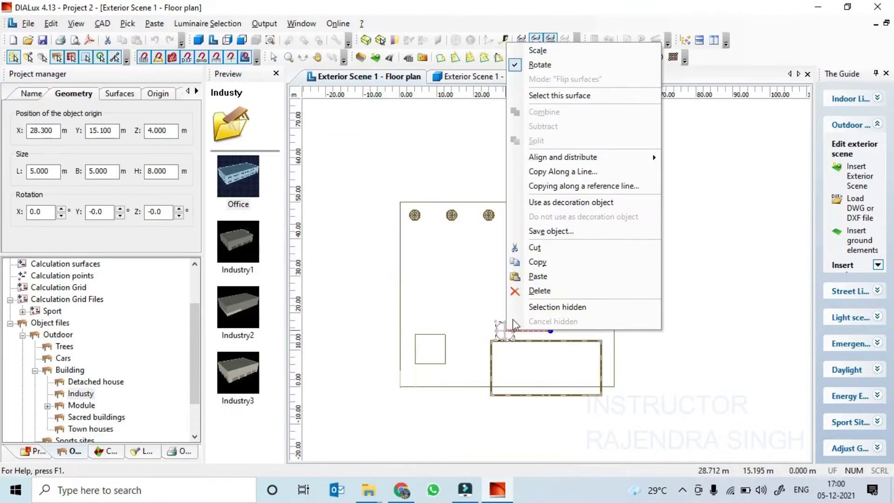
pyautogui.click(534, 292)
pyautogui.moveTo(537, 380); pyautogui.dragTo(538, 346, button='middle')
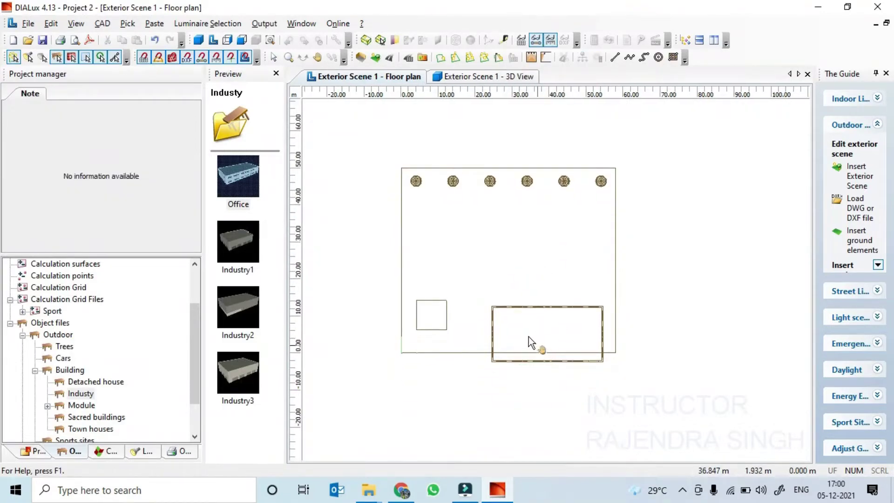
pyautogui.rightClick(537, 345)
pyautogui.click(489, 326)
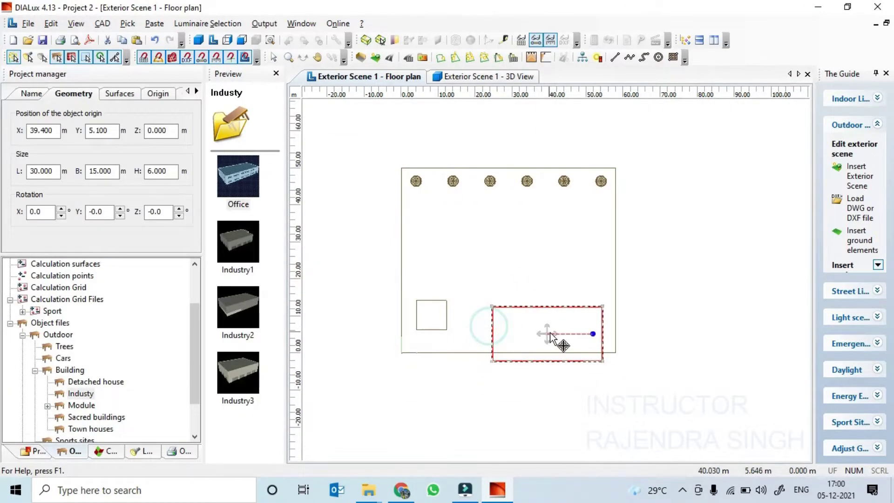
pyautogui.moveTo(550, 335); pyautogui.dragTo(551, 308)
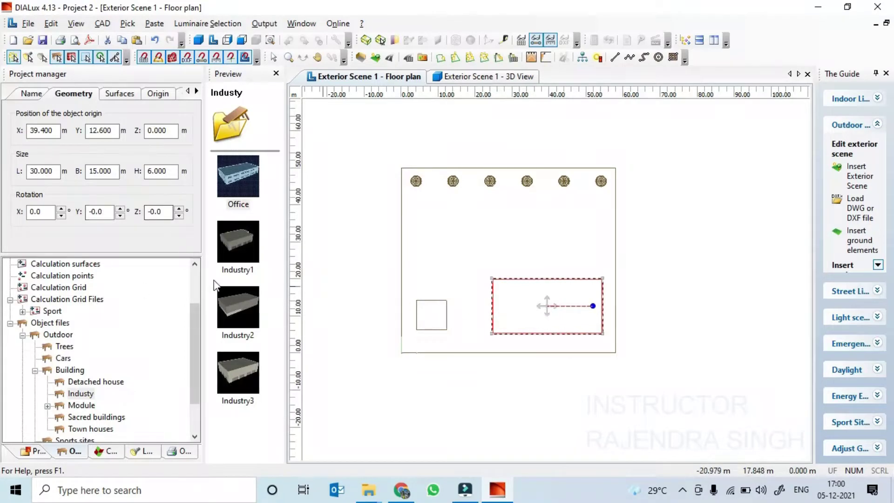
pyautogui.click(83, 417)
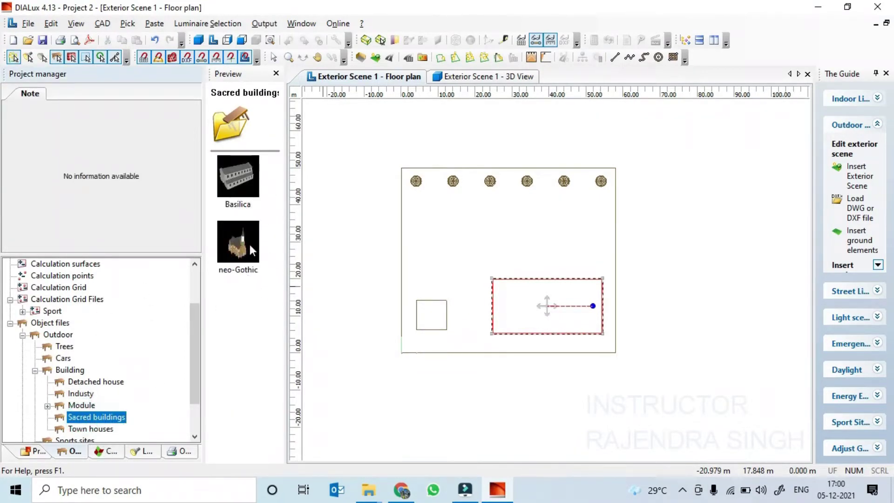
# Step: Place the neo-Gothic church in the upper left of the ground
pyautogui.moveTo(251, 249); pyautogui.dragTo(450, 238)
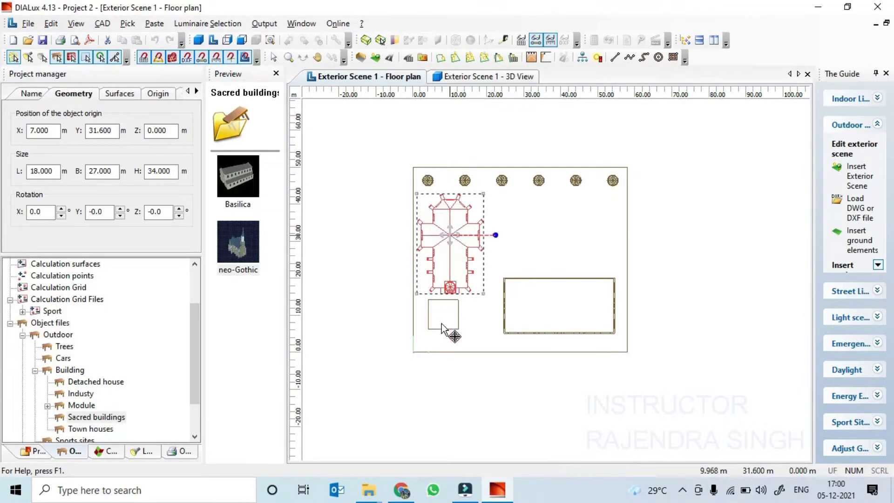
pyautogui.rightClick(441, 322)
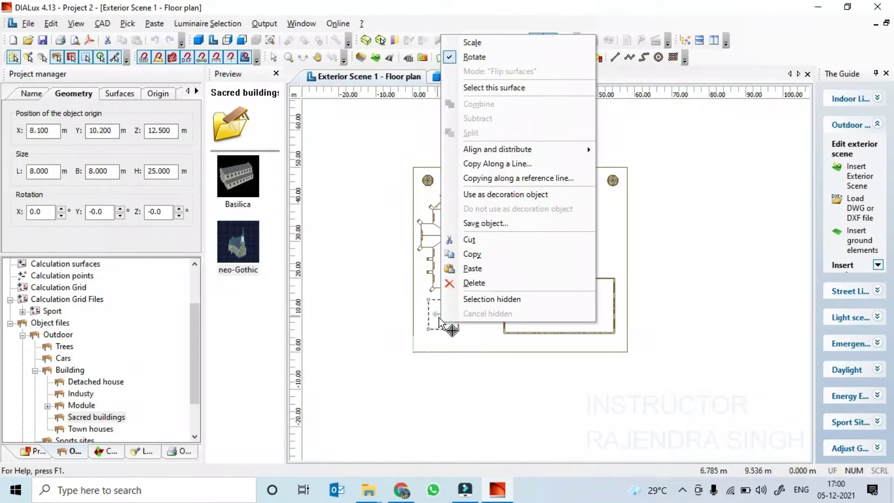
pyautogui.click(398, 89)
# Step: Delete the tall grey tower box beside the church in the 3D view
pyautogui.click(470, 77)
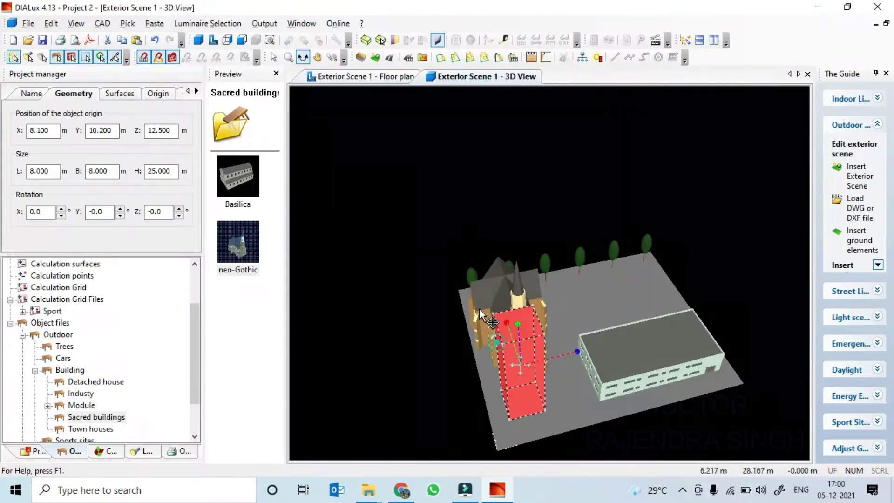
pyautogui.moveTo(514, 374); pyautogui.dragTo(488, 336)
pyautogui.hotkey('ctrl', 'z')
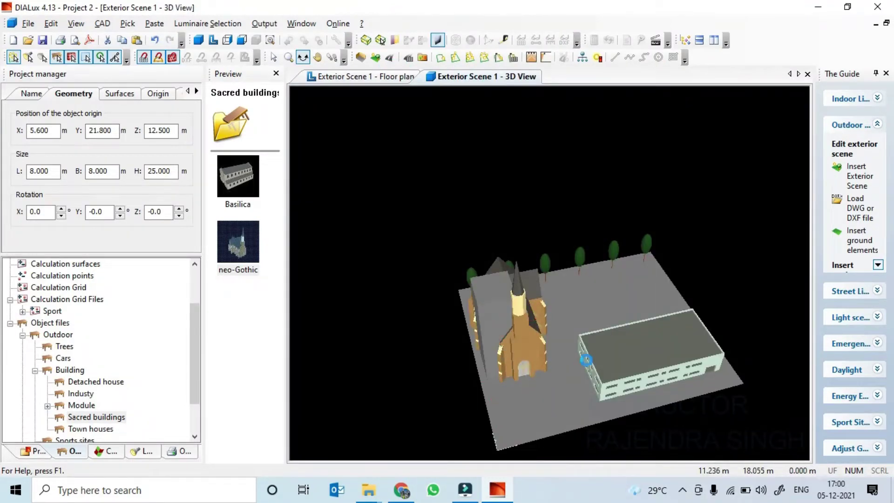
pyautogui.moveTo(629, 298); pyautogui.dragTo(529, 341)
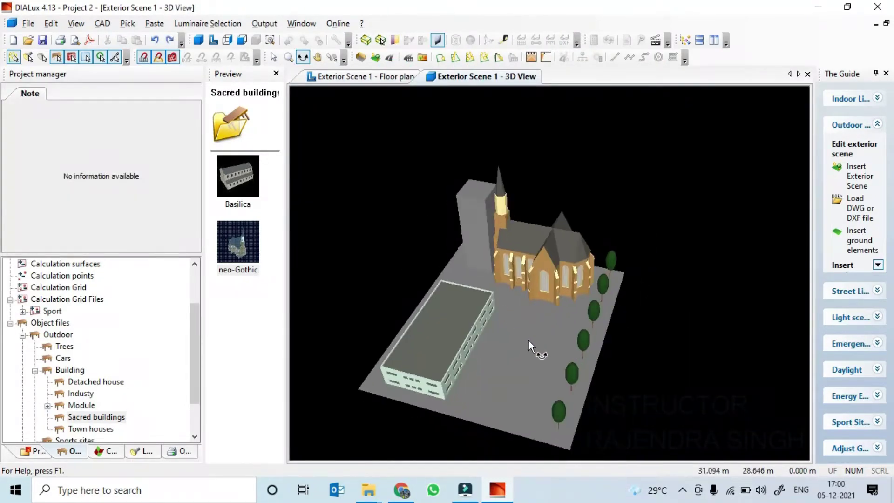
pyautogui.rightClick(485, 231)
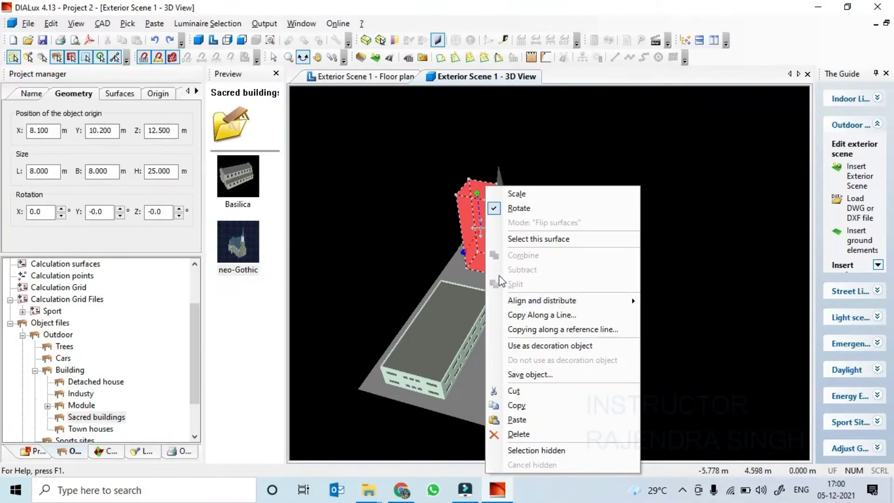
pyautogui.click(514, 434)
pyautogui.moveTo(512, 419); pyautogui.dragTo(498, 387)
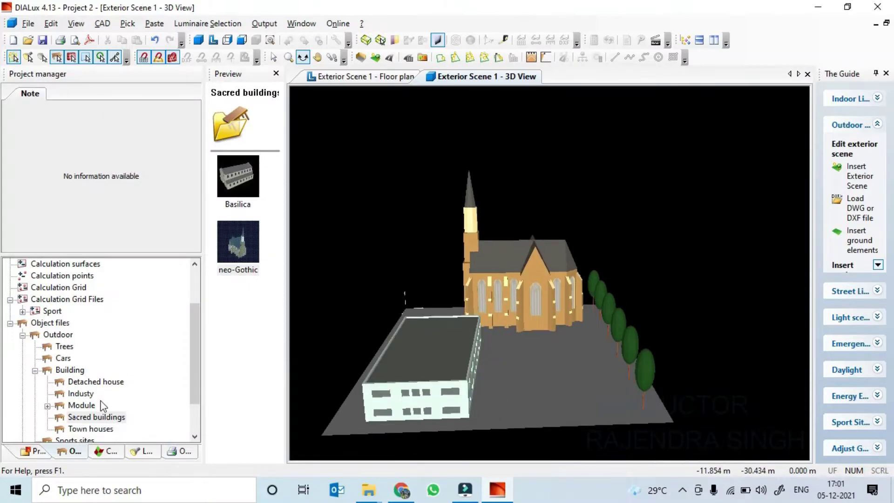
pyautogui.scroll(-1, 103, 406)
# Step: Insert a bench from the urban furnishings catalogue into the scene
pyautogui.click(88, 416)
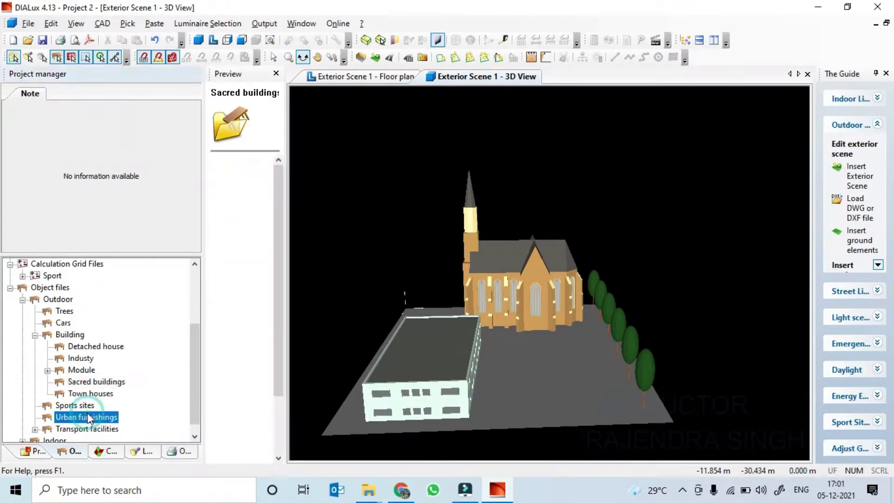
pyautogui.moveTo(242, 326); pyautogui.dragTo(594, 380)
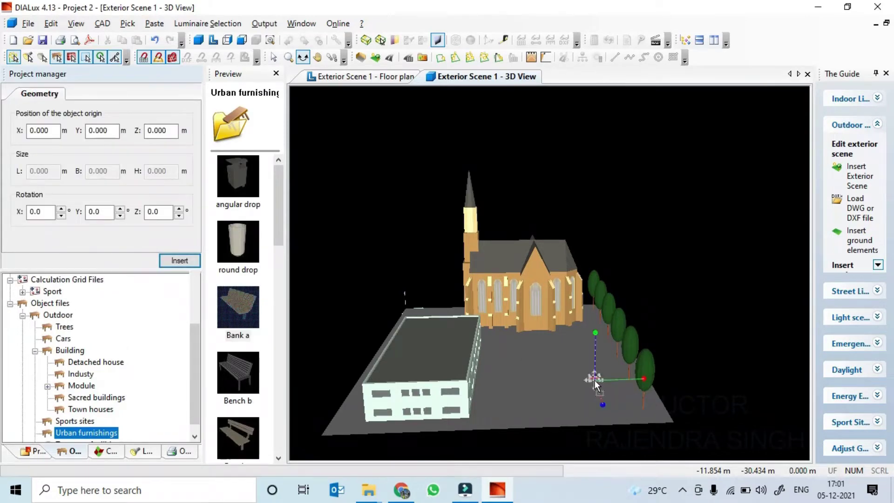
pyautogui.click(381, 79)
pyautogui.scroll(5, 576, 191)
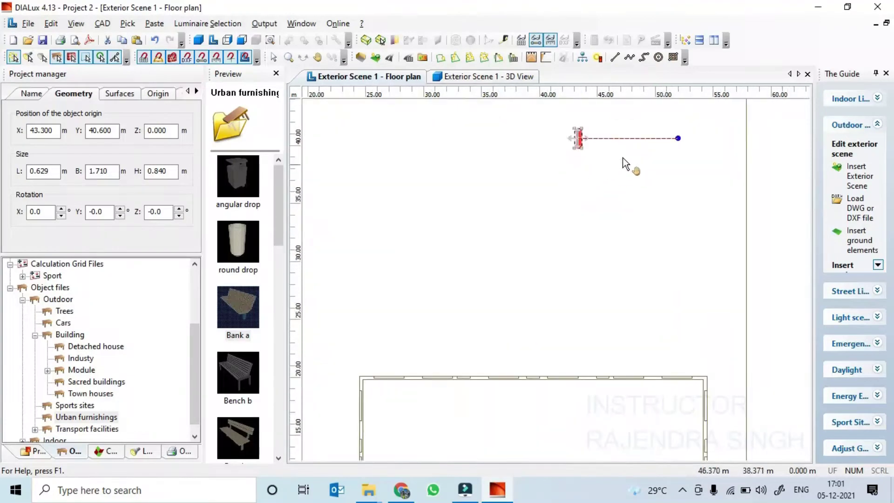
# Step: Set the bench to 1 m length and 5 m width
pyautogui.doubleClick(43, 172)
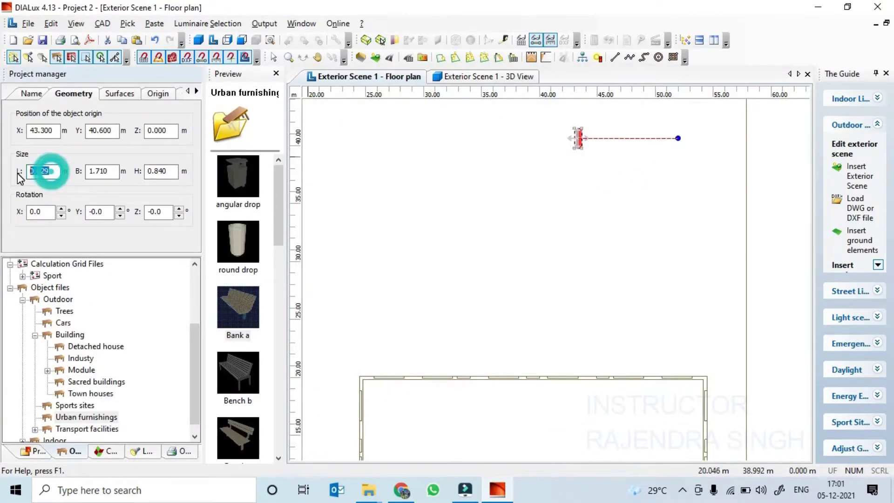
pyautogui.write('2')
pyautogui.press('Tab')
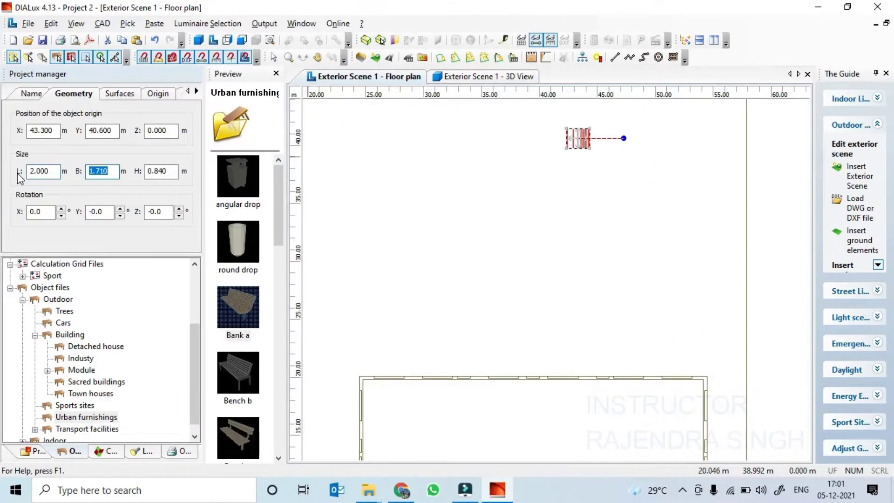
pyautogui.moveTo(48, 173); pyautogui.dragTo(8, 180)
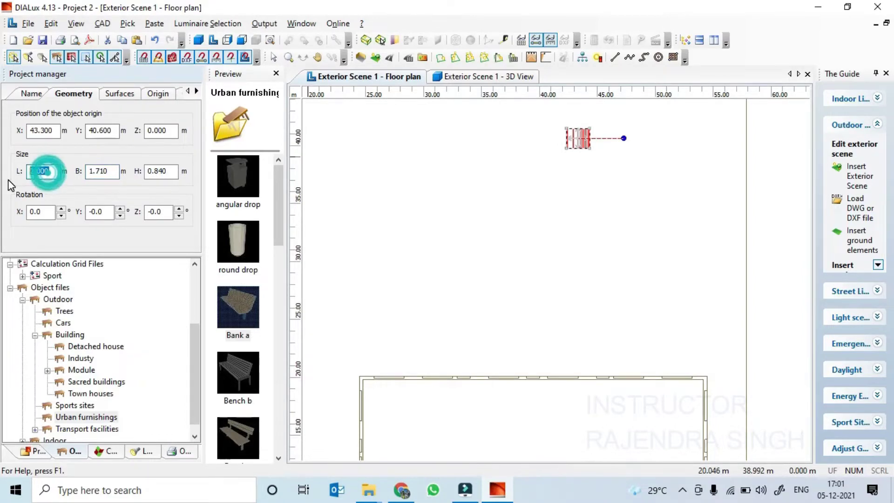
pyautogui.write('1')
pyautogui.press('Tab')
pyautogui.write('5')
pyautogui.press('Tab')
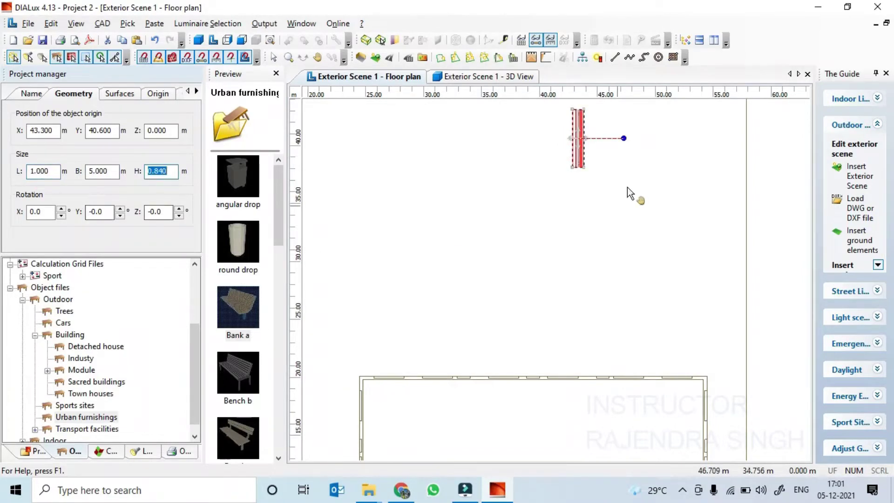
pyautogui.scroll(1, 612, 351)
pyautogui.scroll(3, 613, 351)
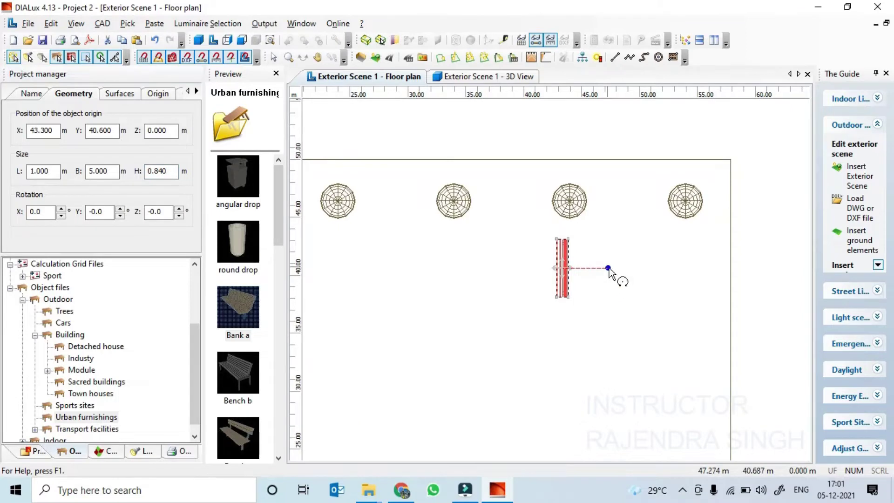
# Step: Turn the bench horizontal and place it in the gap beside the rightmost tree
pyautogui.moveTo(608, 269); pyautogui.dragTo(562, 328)
pyautogui.moveTo(564, 269); pyautogui.dragTo(632, 204)
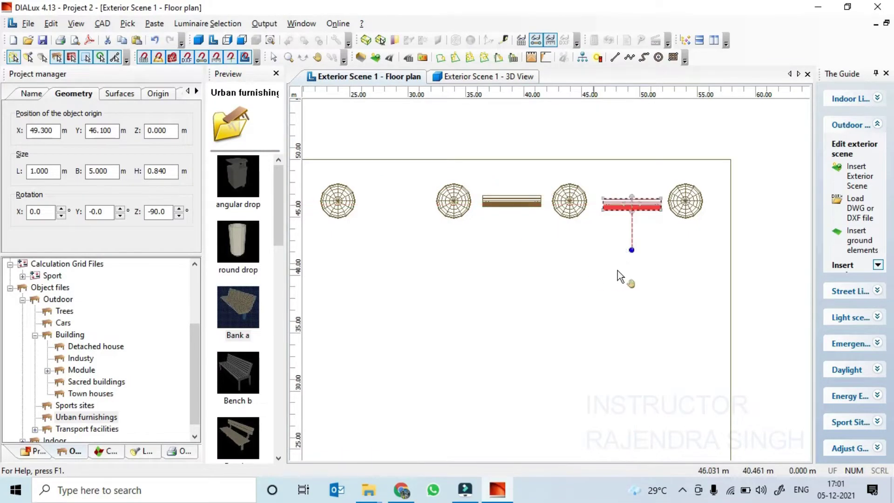
pyautogui.moveTo(539, 251); pyautogui.dragTo(695, 257, button='middle')
# Step: Paste bench copies between the second and third trees and between the first two trees
pyautogui.hotkey('ctrl', 'v')
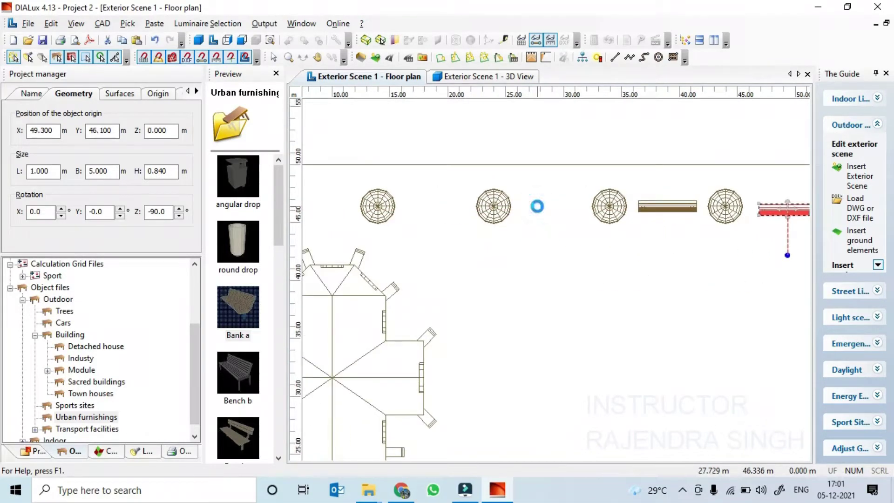
pyautogui.moveTo(679, 193); pyautogui.dragTo(544, 217)
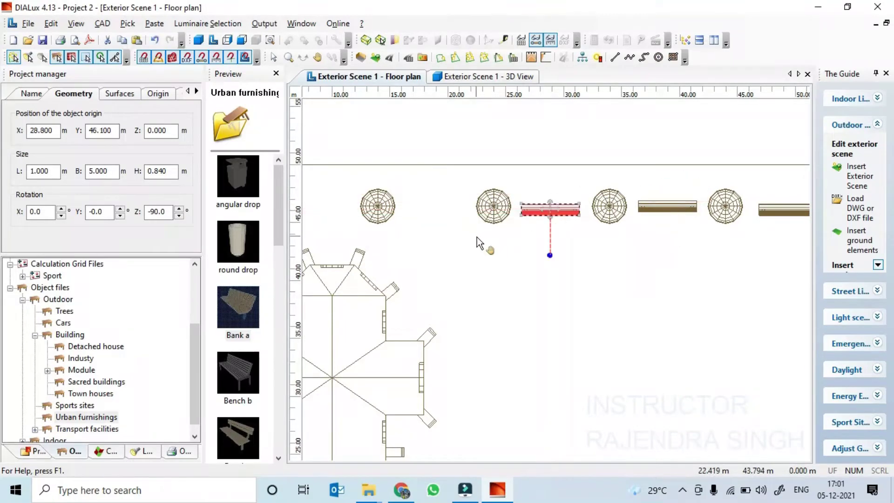
pyautogui.moveTo(689, 197); pyautogui.dragTo(447, 216)
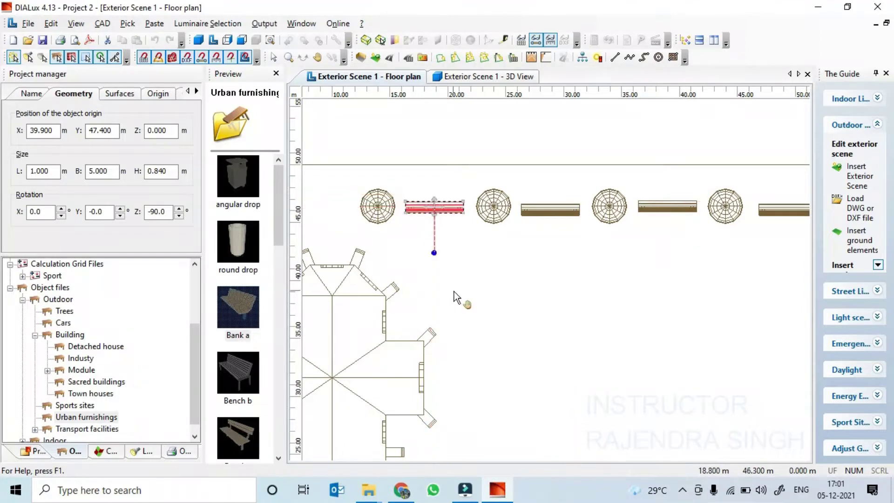
pyautogui.scroll(-2, 455, 298)
pyautogui.hotkey('ctrl', 'v')
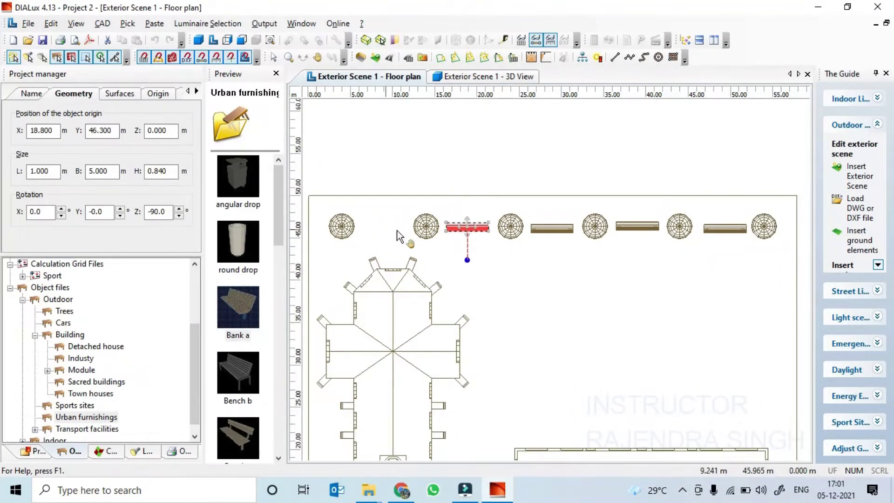
pyautogui.moveTo(645, 218); pyautogui.dragTo(386, 231)
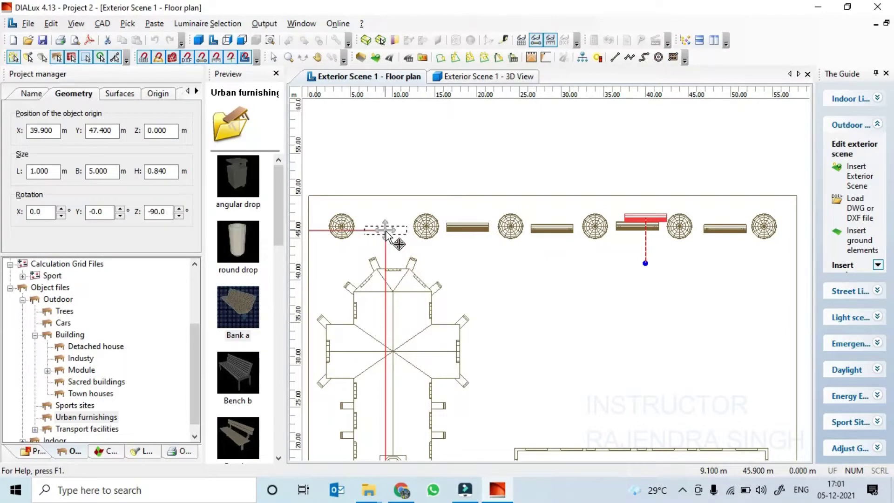
pyautogui.moveTo(386, 231); pyautogui.dragTo(386, 231)
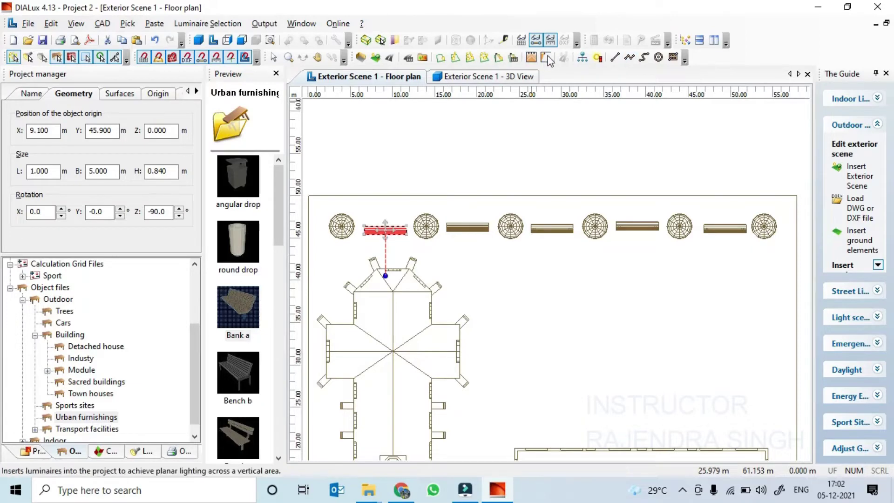
# Step: Zoom, pan and orbit the 3D view to inspect the benches and trees beside the church
pyautogui.click(484, 79)
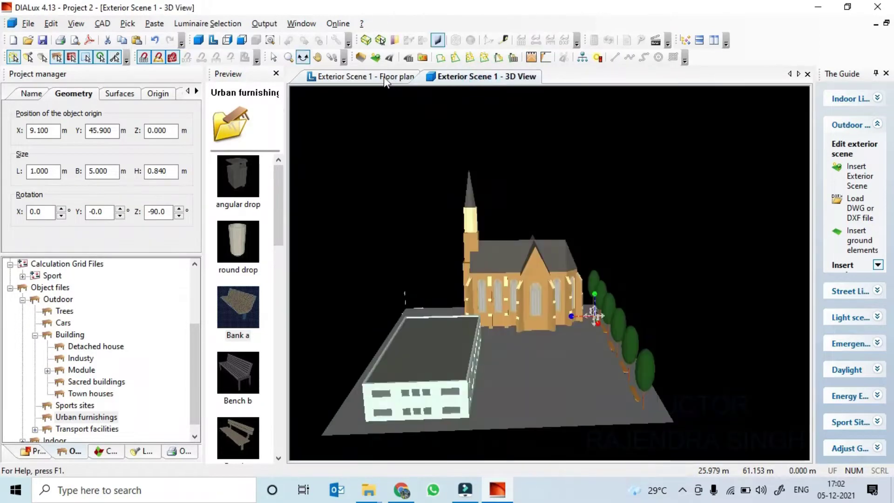
pyautogui.scroll(5, 608, 363)
pyautogui.moveTo(608, 363); pyautogui.dragTo(611, 426)
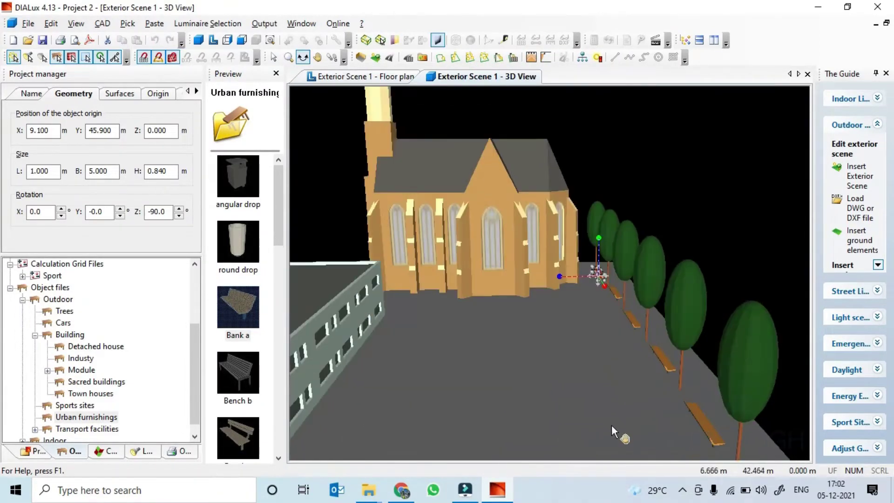
pyautogui.scroll(3, 612, 425)
pyautogui.moveTo(782, 447); pyautogui.dragTo(748, 390, button='middle')
pyautogui.scroll(3, 748, 390)
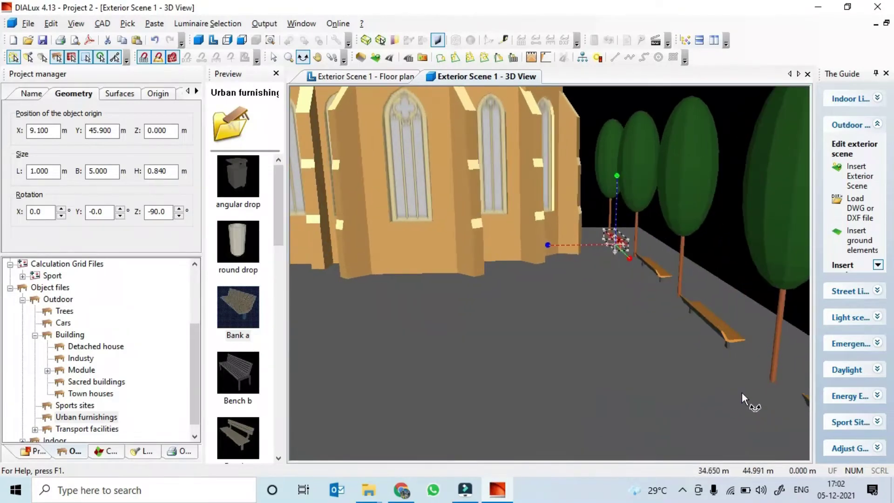
pyautogui.moveTo(691, 399); pyautogui.dragTo(519, 378)
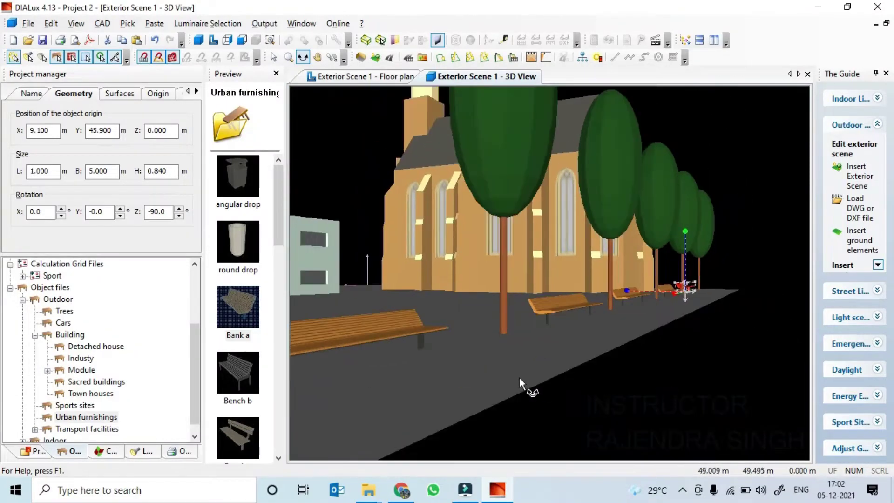
pyautogui.moveTo(581, 384); pyautogui.dragTo(569, 228)
# Step: Rotate the rightmost bench to Z 90° with Y rotation back at 0°, and check it in 3D
pyautogui.click(382, 77)
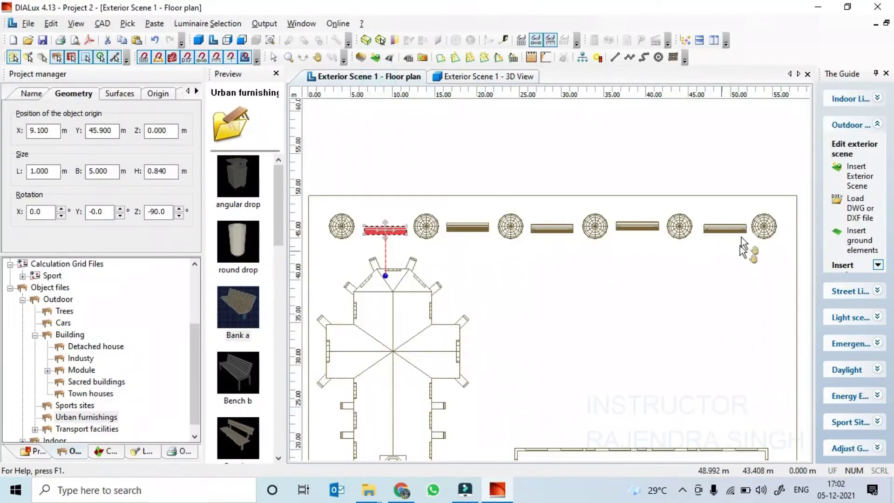
pyautogui.click(729, 231)
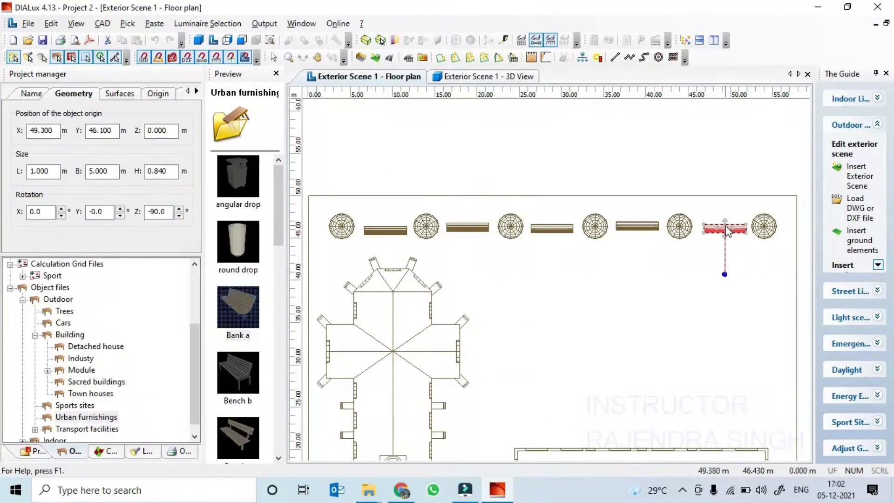
pyautogui.rightClick(728, 232)
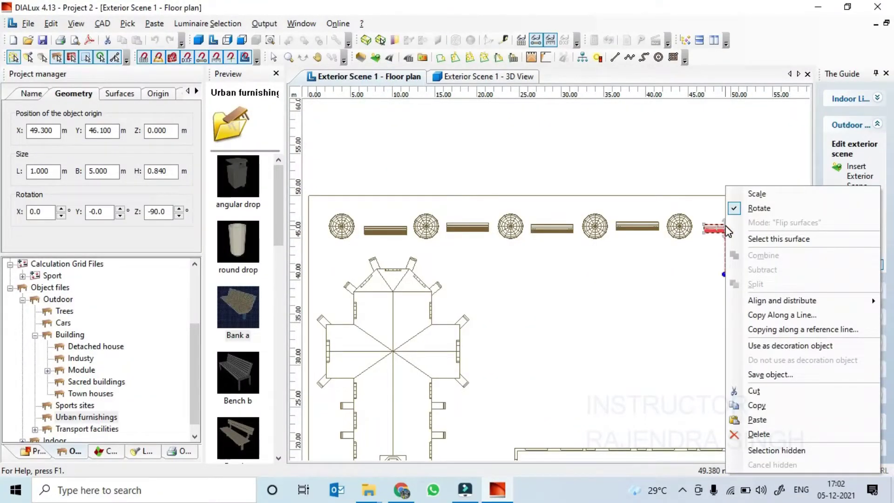
pyautogui.click(153, 213)
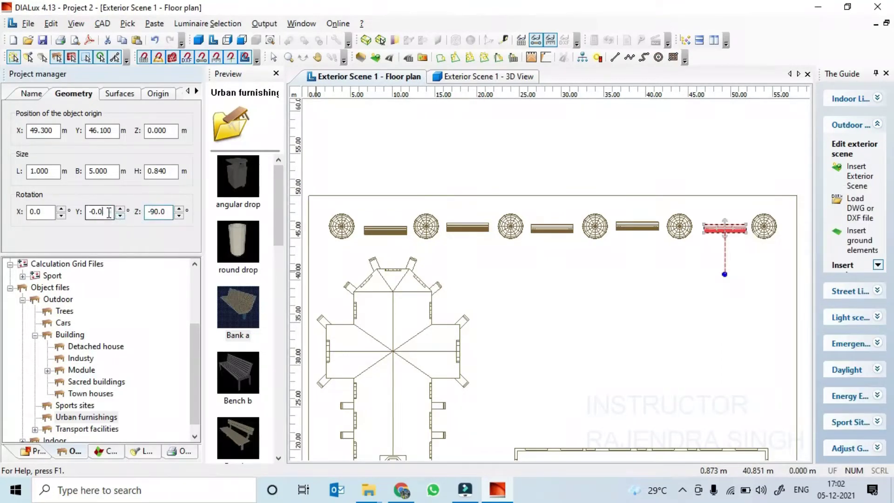
pyautogui.moveTo(109, 213); pyautogui.dragTo(89, 212)
pyautogui.write('-90')
pyautogui.press('Return')
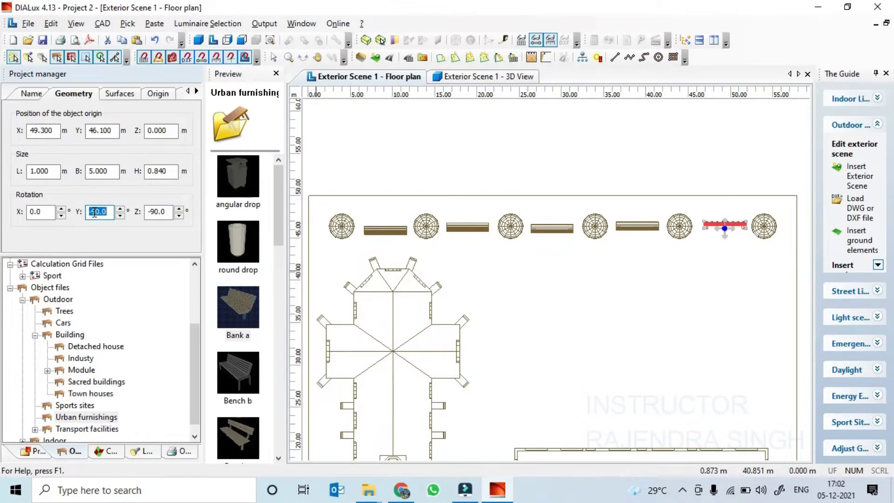
pyautogui.click(95, 212)
pyautogui.press('Return')
pyautogui.click(157, 211)
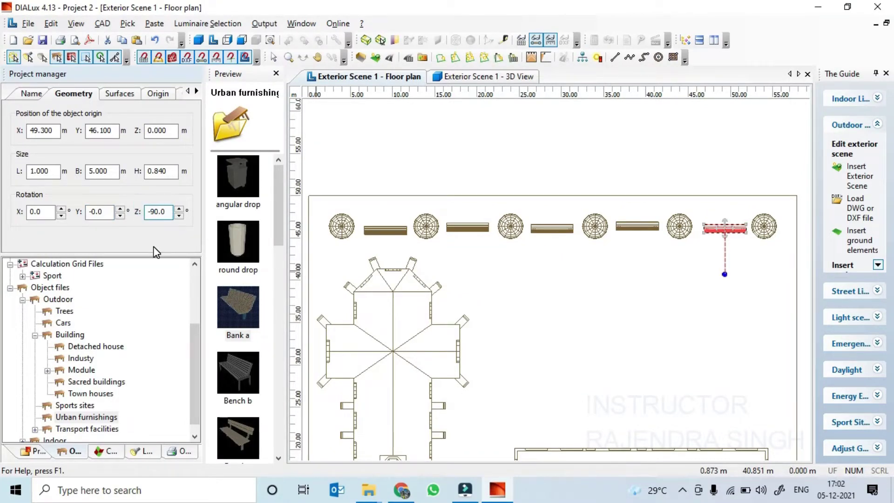
pyautogui.press('Return')
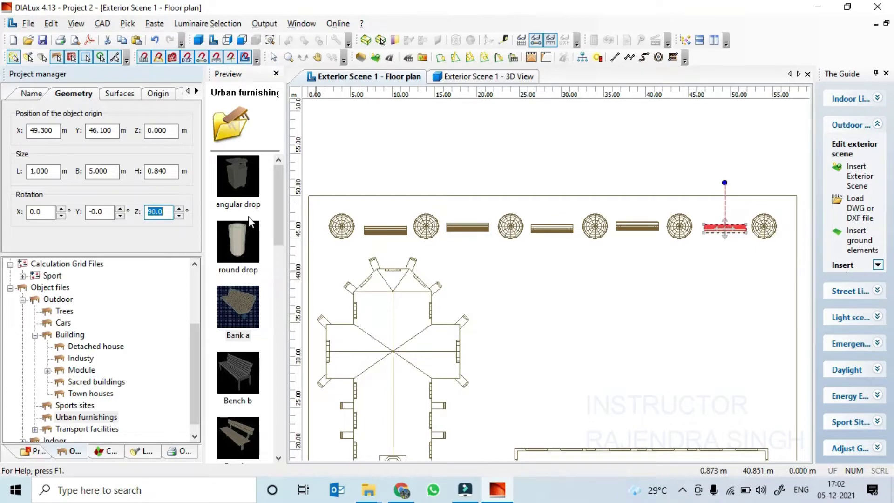
pyautogui.click(484, 76)
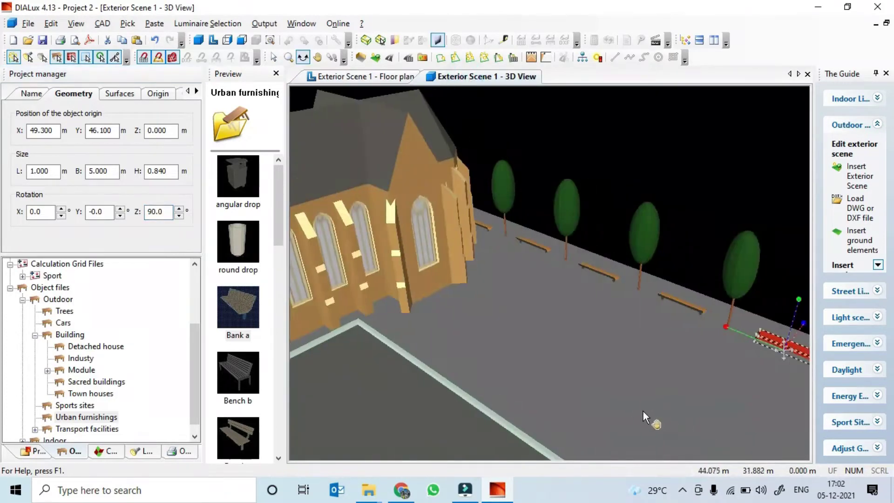
# Step: Orbit and zoom in close to a bench in 3D, then go back to the floor plan
pyautogui.rightClick(643, 412)
pyautogui.click(611, 361)
pyautogui.scroll(2, 709, 341)
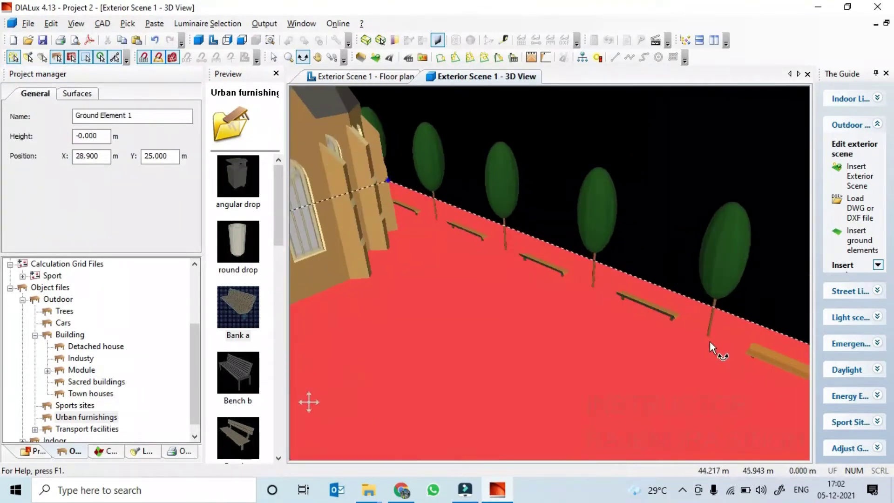
pyautogui.moveTo(710, 341); pyautogui.dragTo(589, 392)
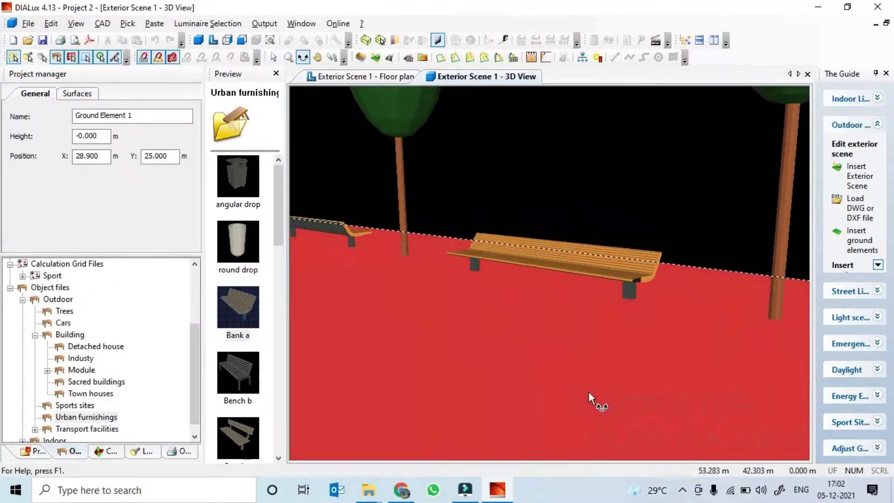
pyautogui.scroll(-3, 588, 392)
pyautogui.click(371, 77)
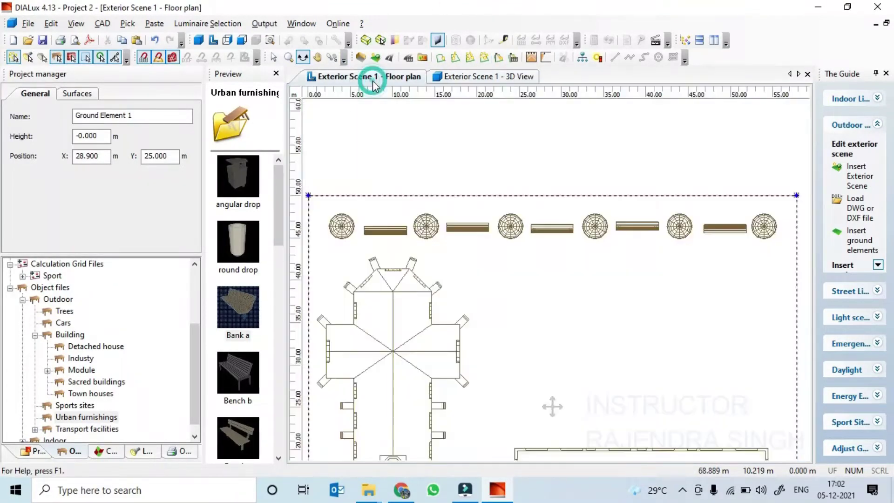
# Step: Set the Z rotation of the fourth and third benches to 90°
pyautogui.rightClick(651, 227)
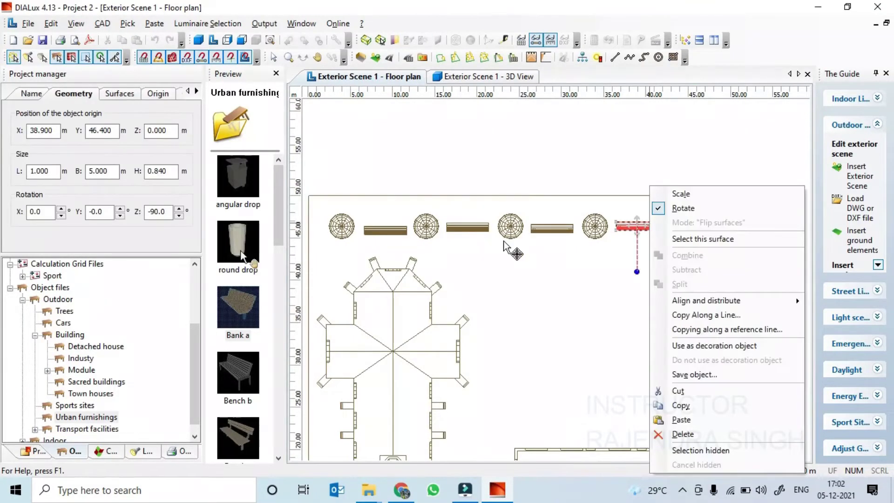
pyautogui.click(152, 213)
pyautogui.press('BackSpace')
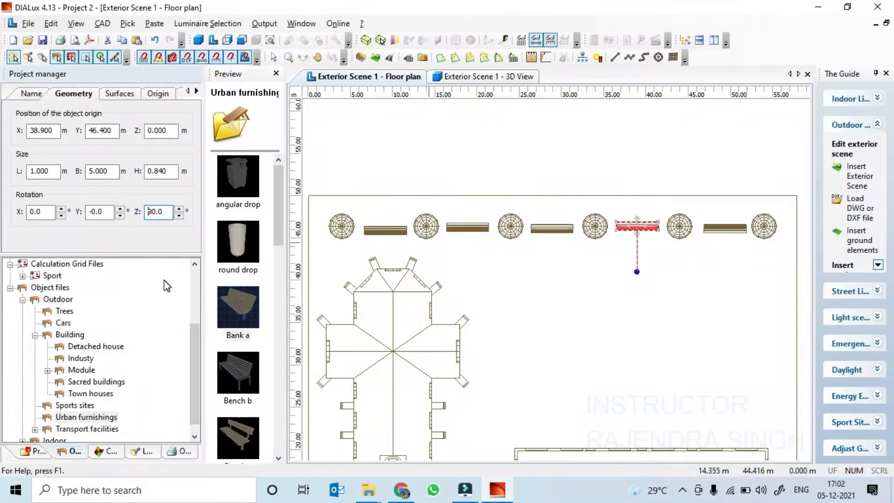
pyautogui.press('Return')
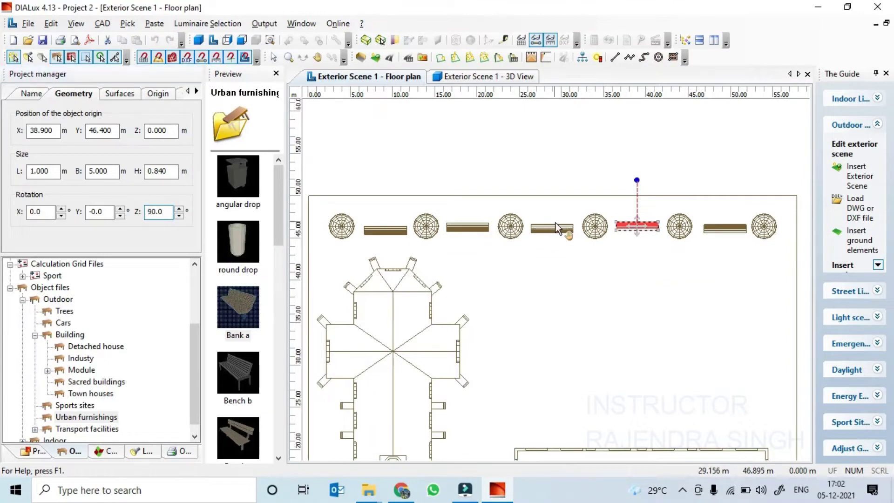
pyautogui.click(554, 228)
pyautogui.rightClick(556, 228)
pyautogui.click(152, 214)
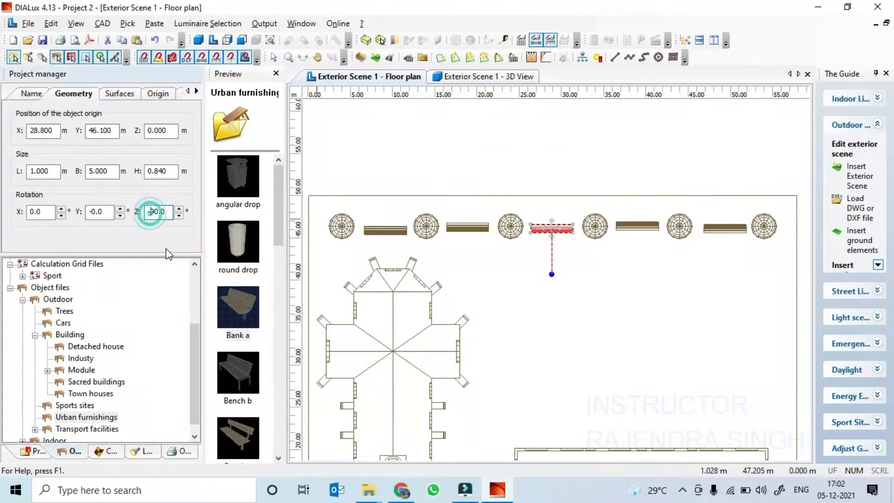
pyautogui.press('Home')
pyautogui.press('Delete')
pyautogui.press('Return')
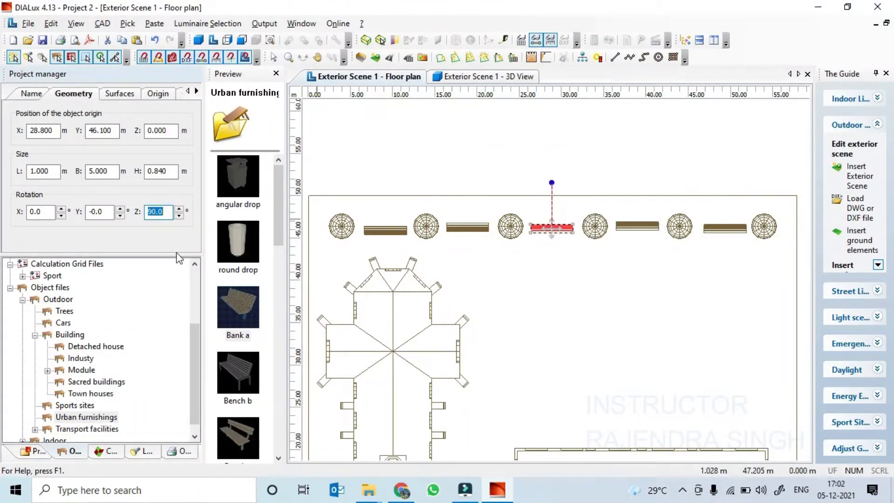
# Step: Set the Z rotation of the second and first benches to 90°
pyautogui.click(467, 229)
pyautogui.rightClick(465, 229)
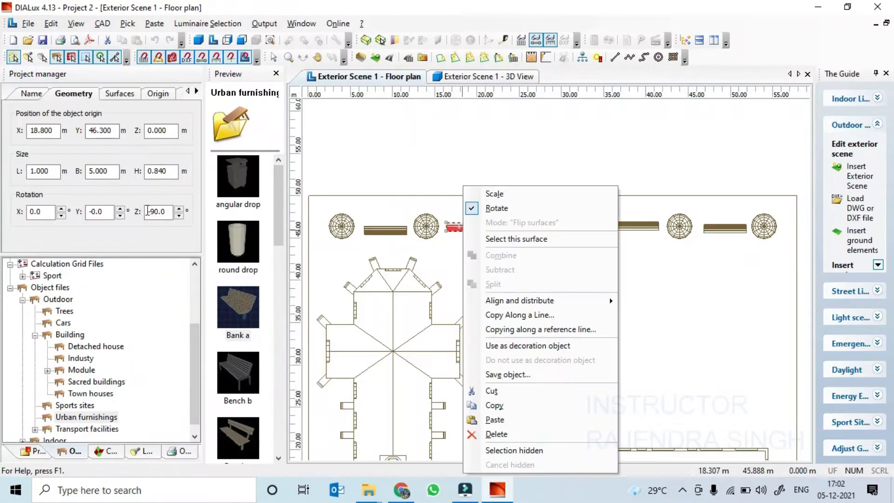
pyautogui.click(147, 211)
pyautogui.press('Home')
pyautogui.press('Delete')
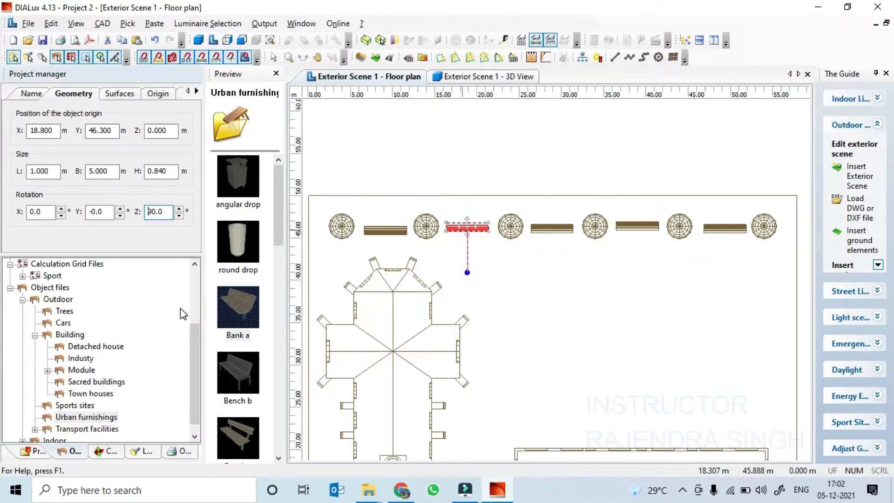
pyautogui.press('Return')
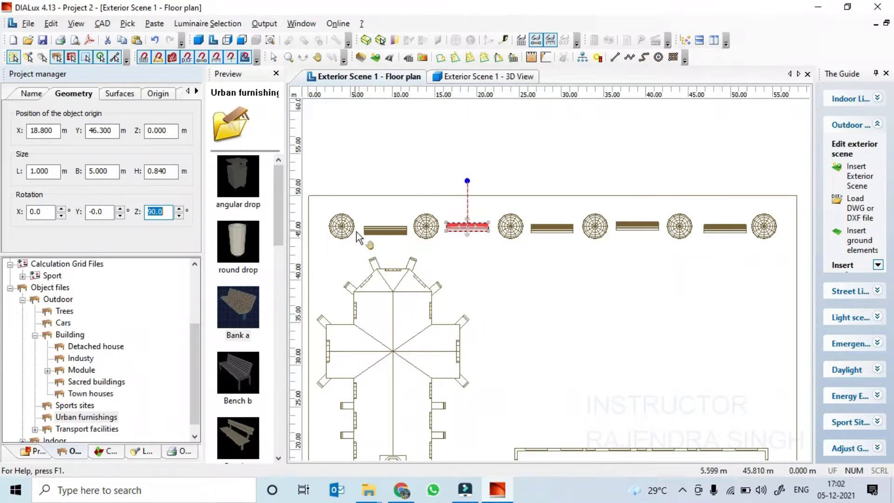
pyautogui.rightClick(378, 228)
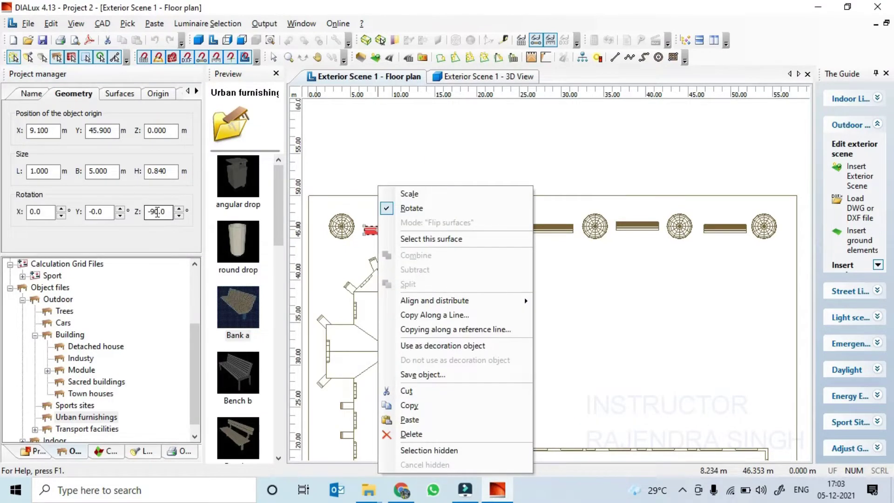
pyautogui.click(156, 212)
pyautogui.click(152, 212)
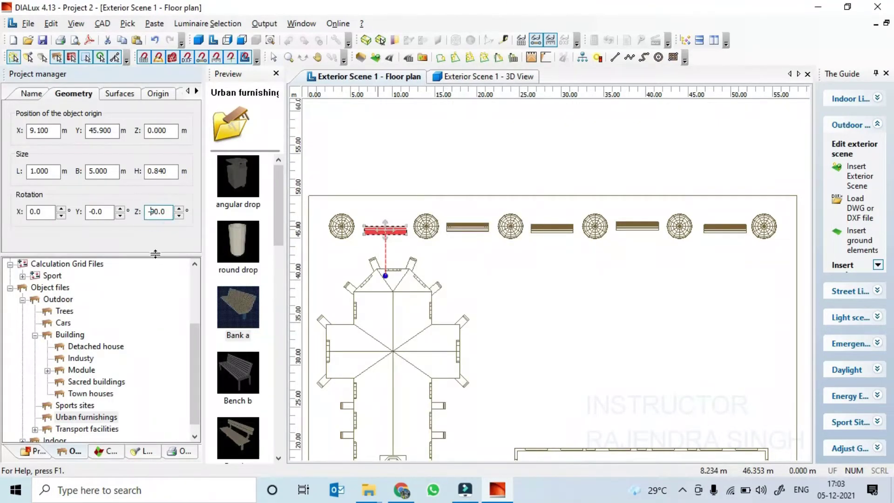
pyautogui.press('Return')
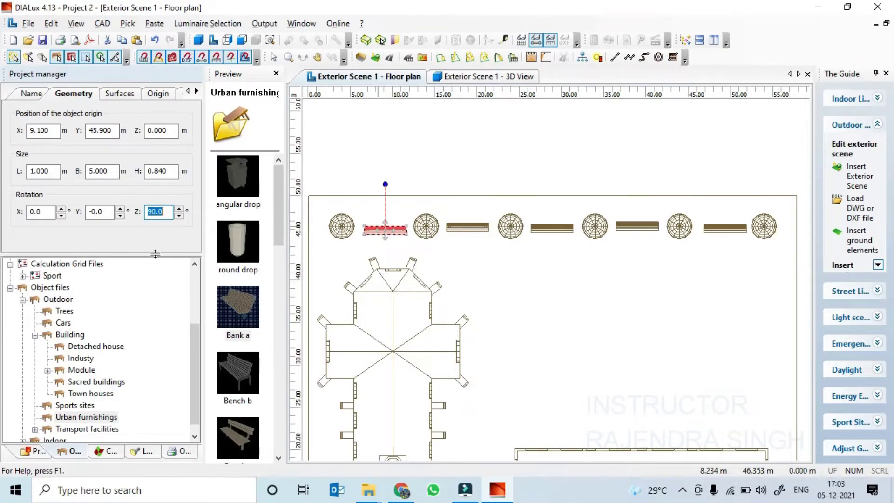
# Step: Move the first bench, between the first two trees, up to Y 46.4 m
pyautogui.scroll(2, 379, 230)
pyautogui.moveTo(379, 230); pyautogui.dragTo(571, 318, button='middle')
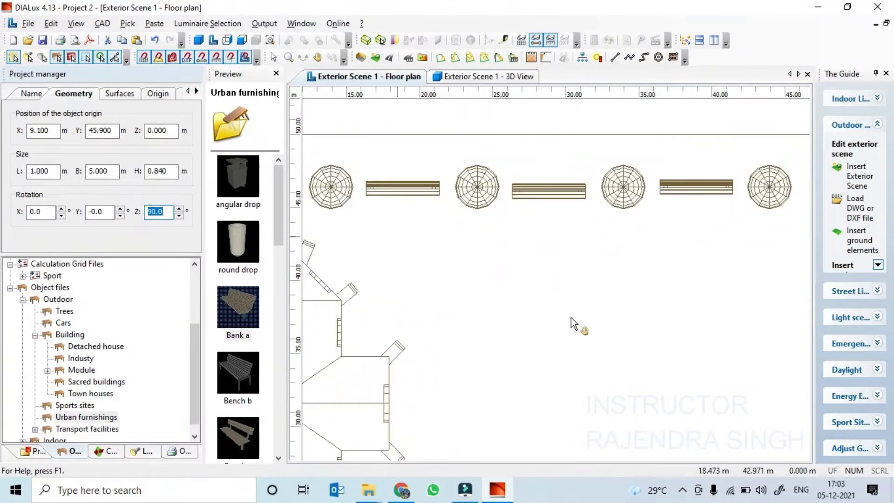
pyautogui.click(445, 282)
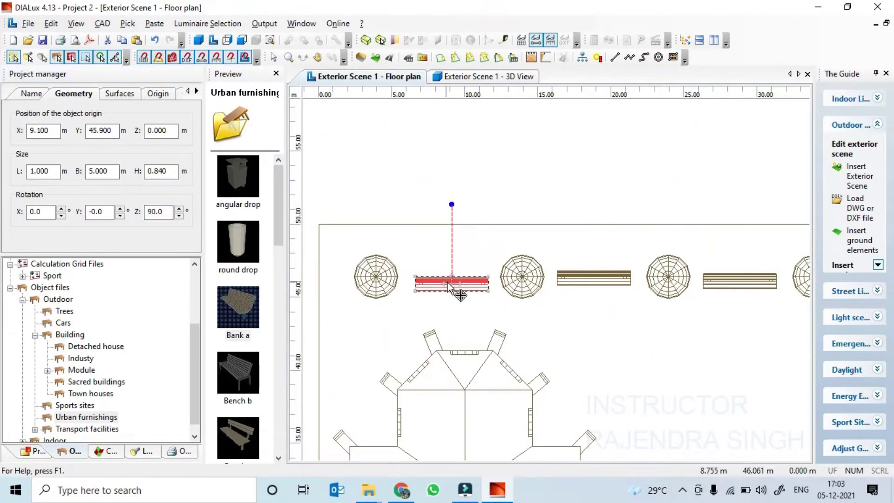
pyautogui.moveTo(448, 282); pyautogui.dragTo(450, 276)
pyautogui.scroll(-1, 576, 325)
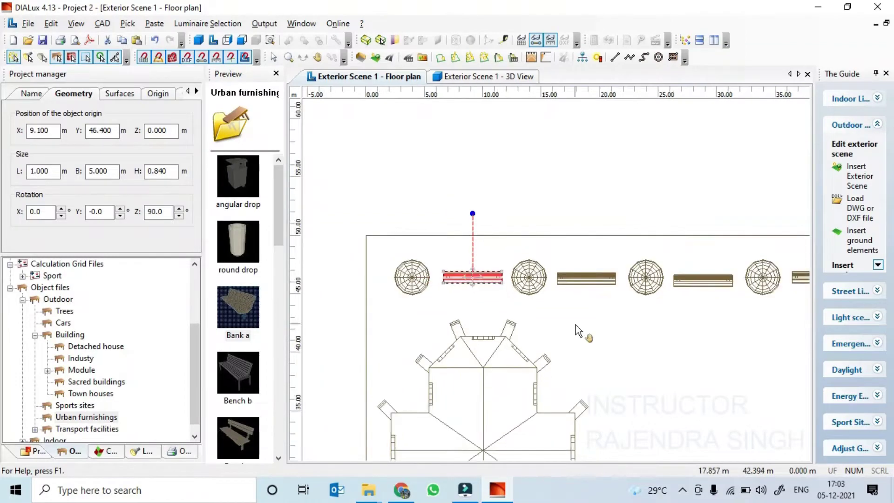
pyautogui.scroll(-4, 575, 325)
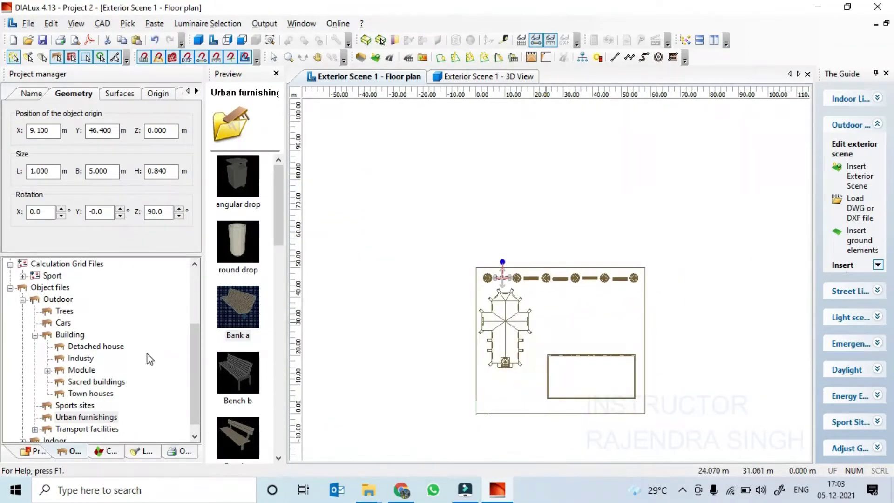
pyautogui.scroll(-1, 14, 367)
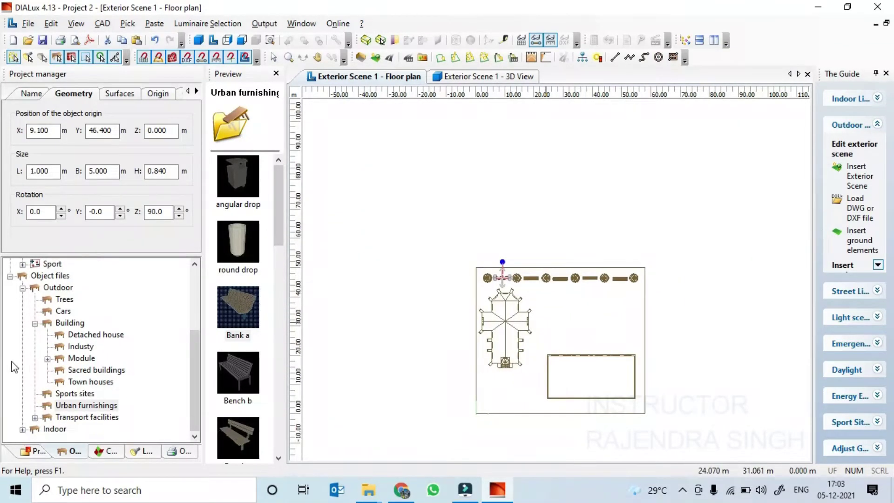
pyautogui.click(81, 418)
pyautogui.click(35, 418)
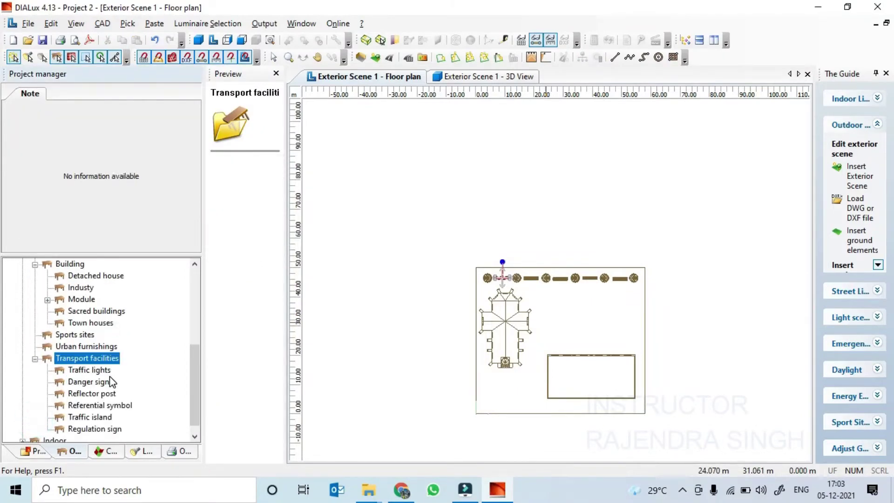
pyautogui.click(100, 405)
pyautogui.click(102, 418)
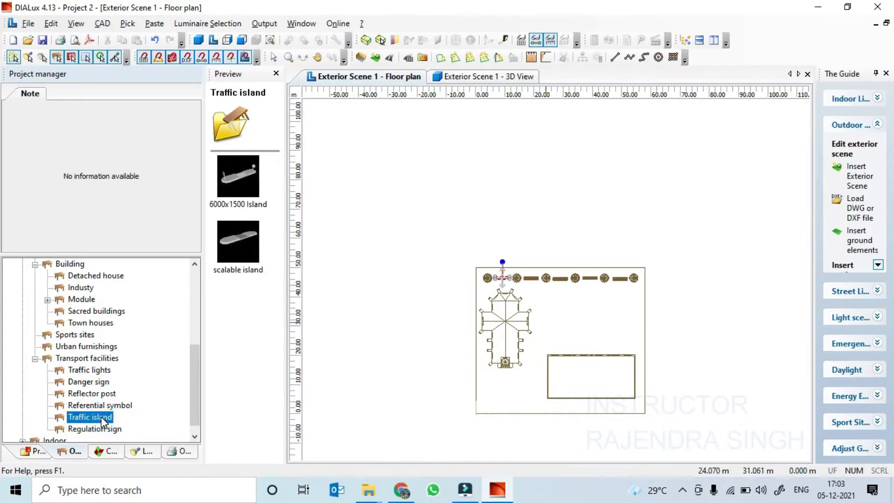
pyautogui.click(102, 429)
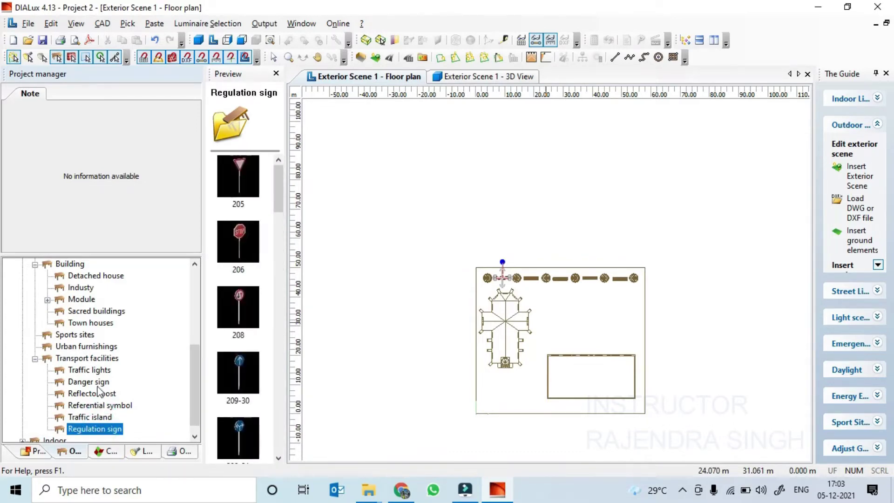
pyautogui.moveTo(578, 320); pyautogui.dragTo(513, 337)
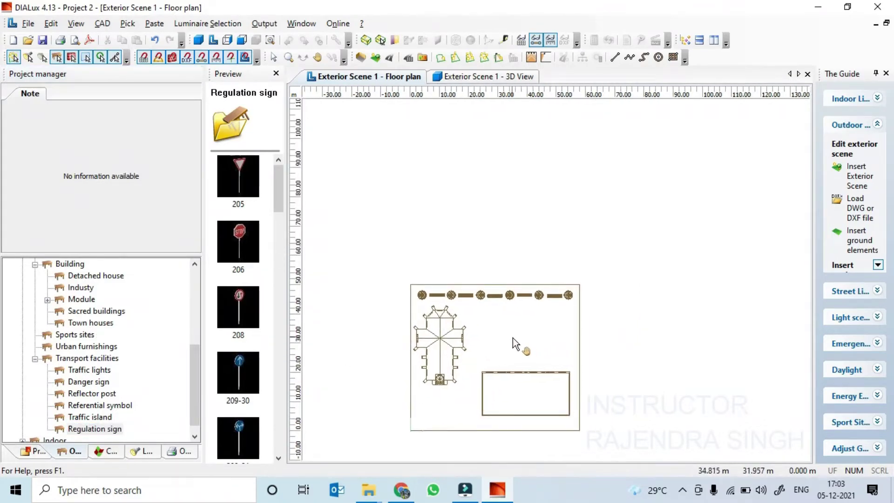
pyautogui.click(72, 454)
pyautogui.scroll(2, 73, 368)
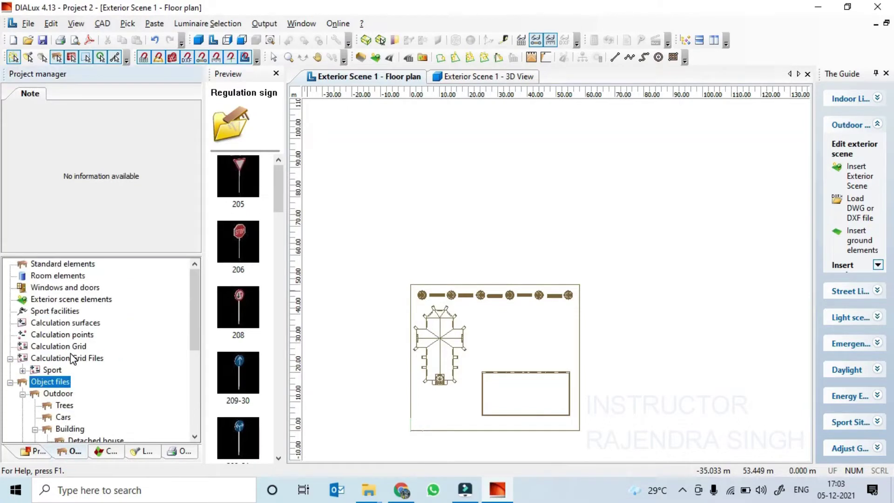
# Step: Place a vertical cylinder from the standard elements between the church and the office building
pyautogui.click(68, 276)
pyautogui.click(72, 264)
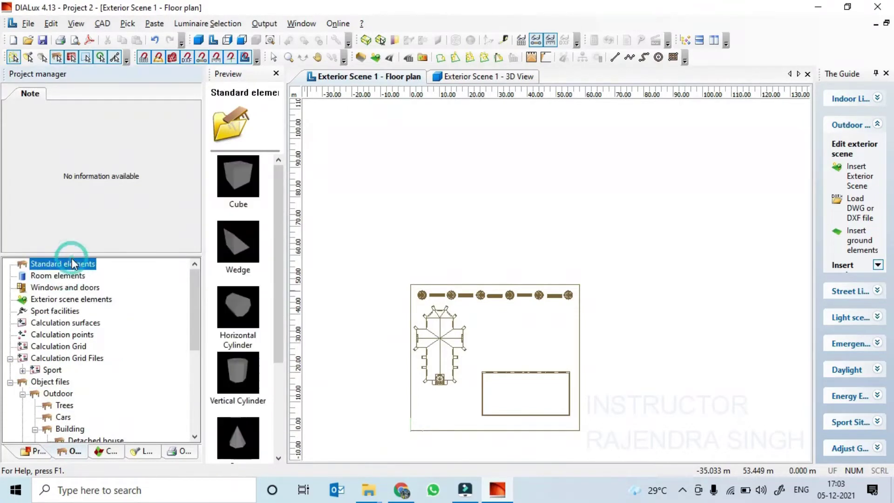
pyautogui.moveTo(625, 369); pyautogui.dragTo(467, 392)
pyautogui.scroll(4, 473, 399)
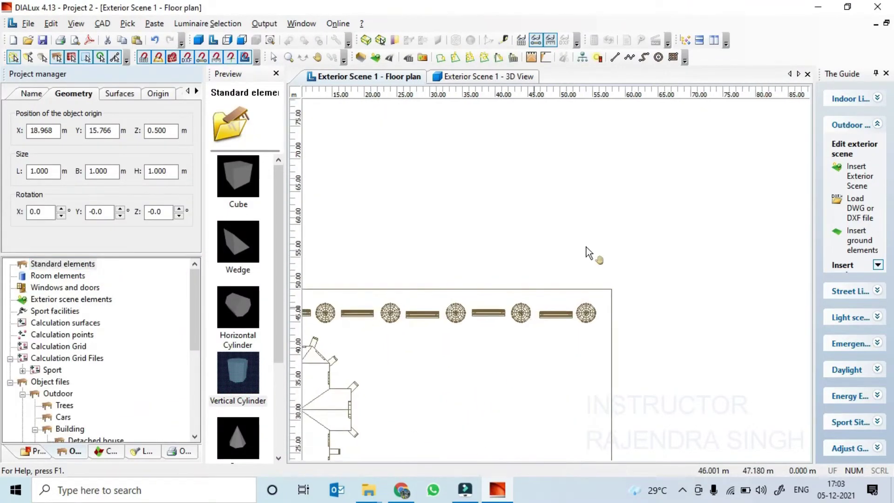
pyautogui.moveTo(597, 238); pyautogui.dragTo(598, 237, button='middle')
# Step: Give the cylinder a height of 15 m and an origin Z of 7.5 m
pyautogui.moveTo(172, 170); pyautogui.dragTo(121, 175)
pyautogui.write('15')
pyautogui.press('Tab')
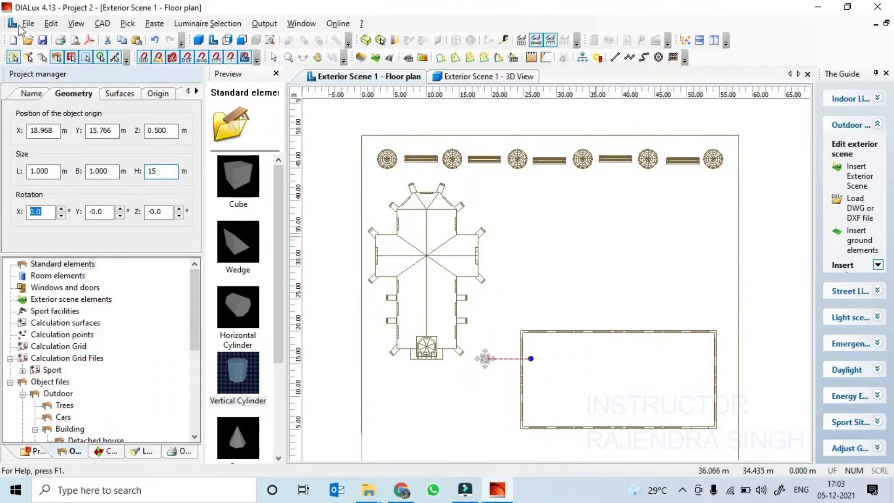
pyautogui.doubleClick(167, 130)
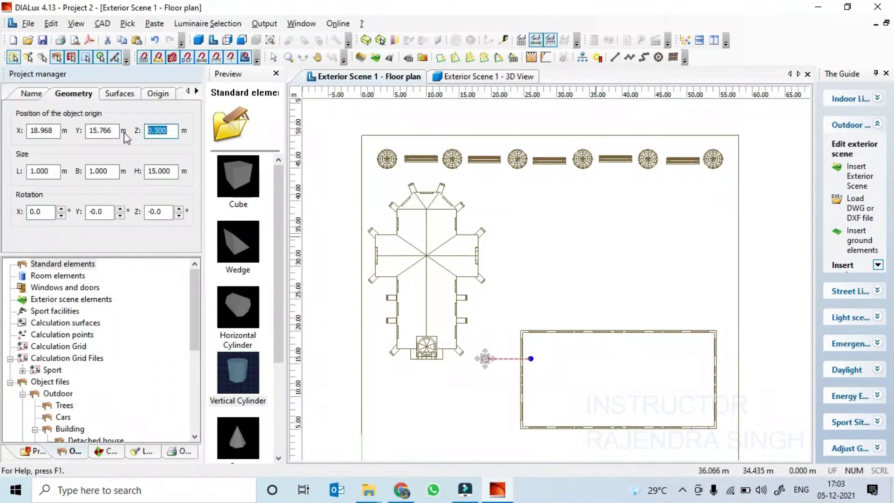
pyautogui.write('7.5')
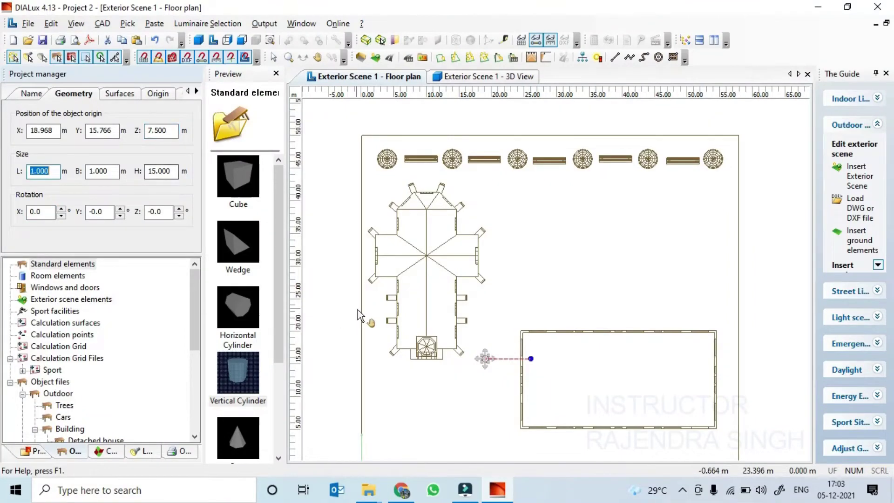
# Step: Orbit, zoom and pan the 3D view to centre on the new 15 m pole beside the church
pyautogui.click(507, 78)
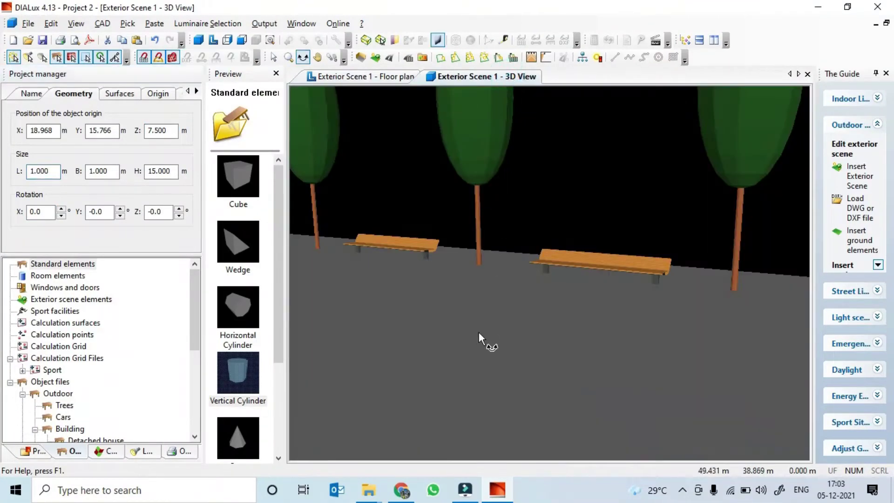
pyautogui.scroll(-6, 479, 333)
pyautogui.moveTo(524, 339); pyautogui.dragTo(805, 398)
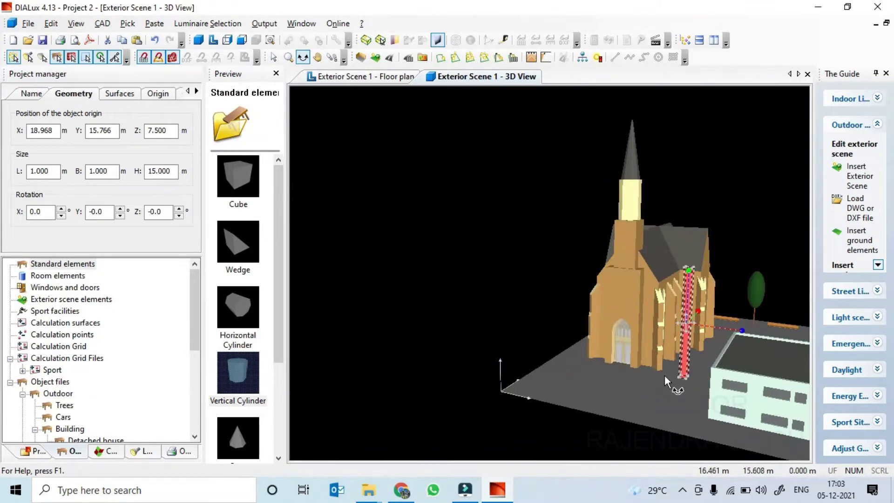
pyautogui.moveTo(664, 375); pyautogui.dragTo(548, 426)
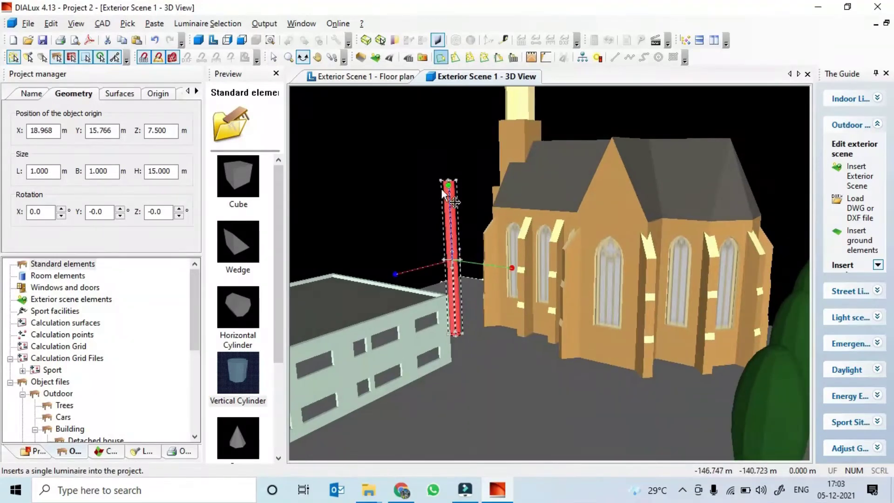
pyautogui.scroll(5, 442, 182)
pyautogui.moveTo(441, 181); pyautogui.dragTo(498, 288, button='middle')
pyautogui.moveTo(497, 293); pyautogui.dragTo(509, 310)
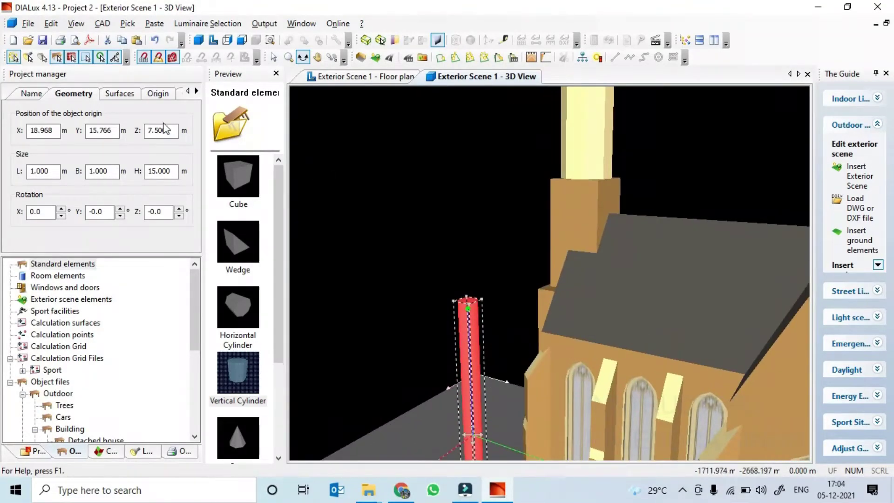
pyautogui.click(24, 26)
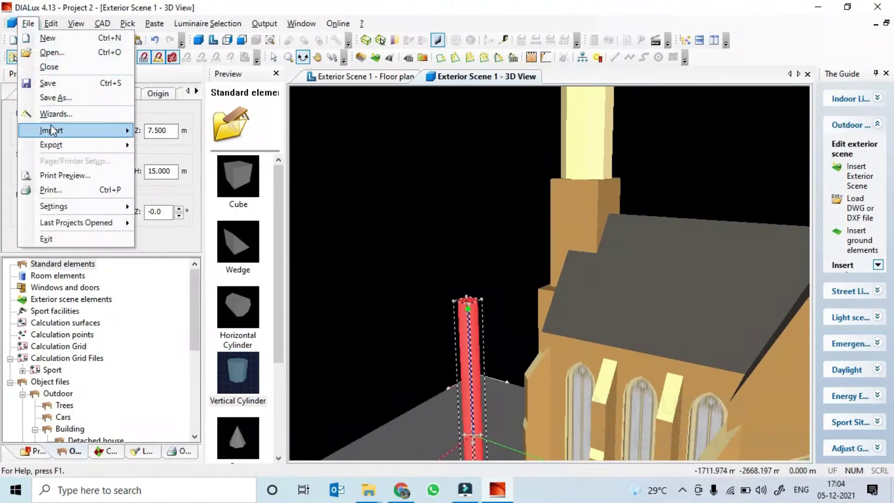
pyautogui.click(50, 126)
pyautogui.click(188, 191)
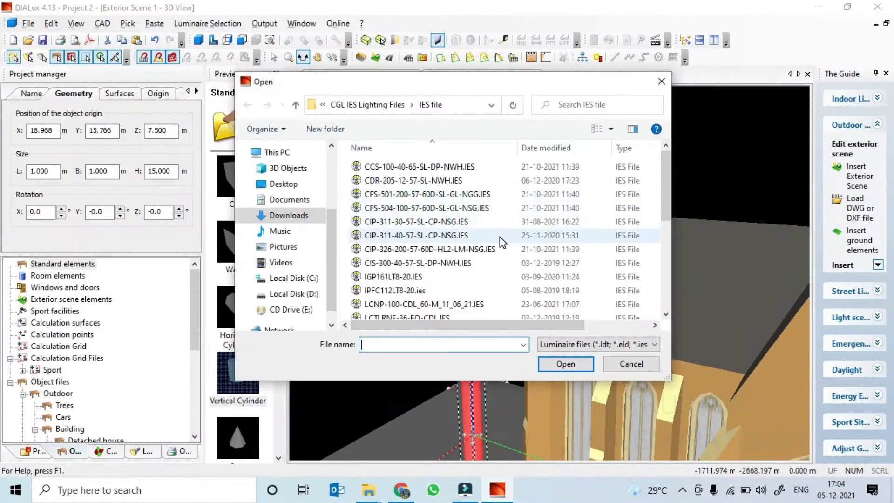
pyautogui.click(500, 249)
pyautogui.click(555, 363)
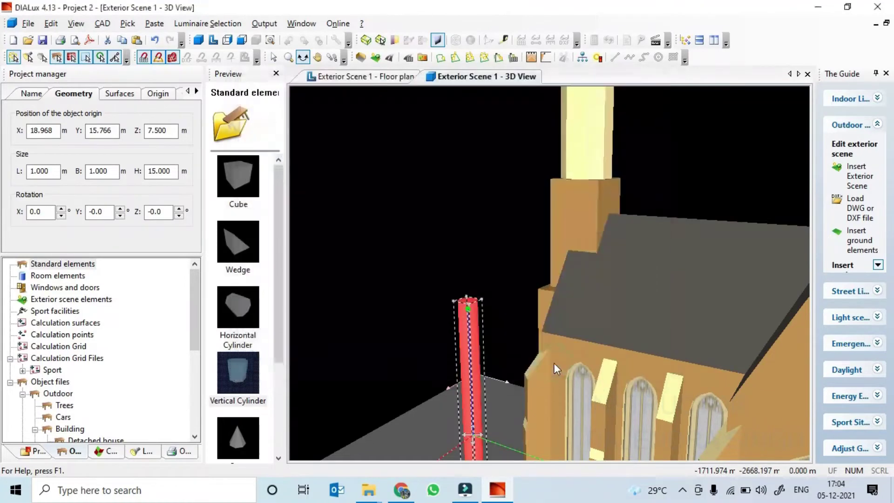
pyautogui.click(417, 325)
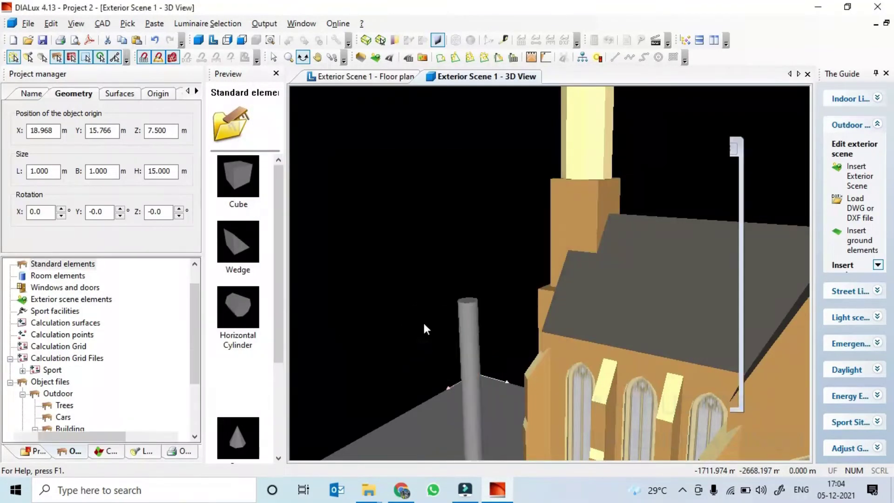
# Step: Check the imported luminaire's description and technical data (24100 lm, 197 W), then go back to the floor plan
pyautogui.moveTo(98, 436); pyautogui.dragTo(74, 437)
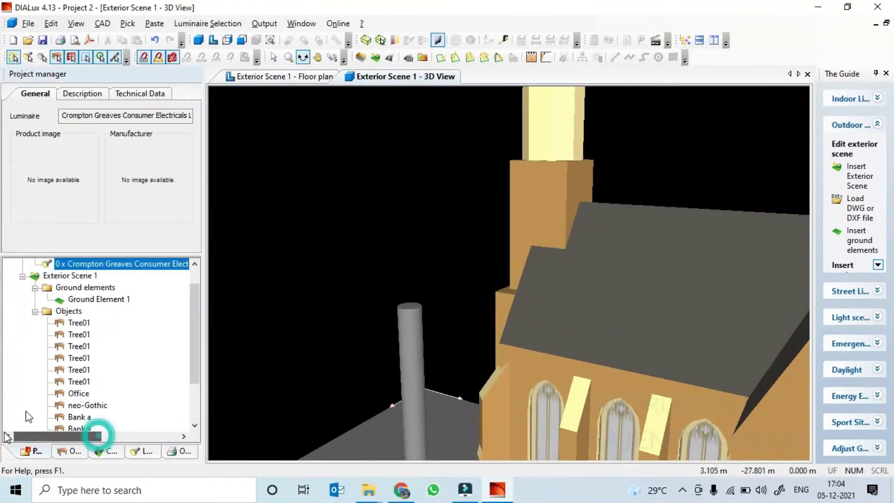
pyautogui.click(81, 94)
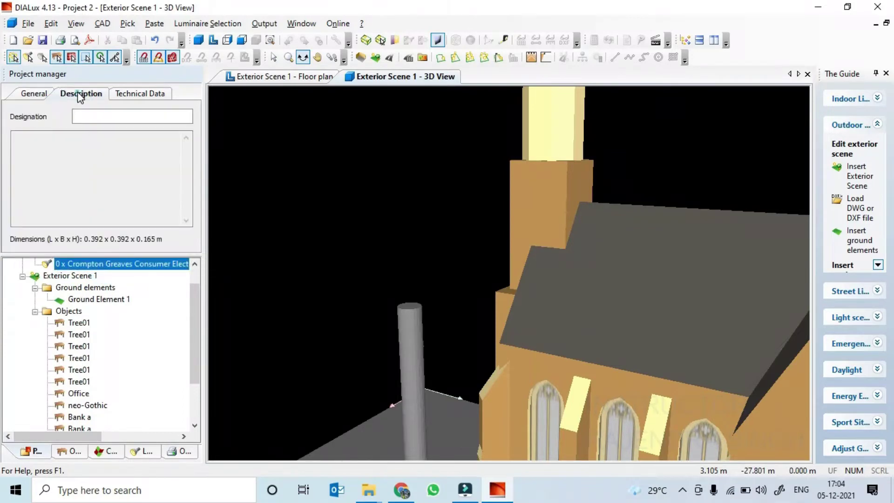
pyautogui.click(136, 95)
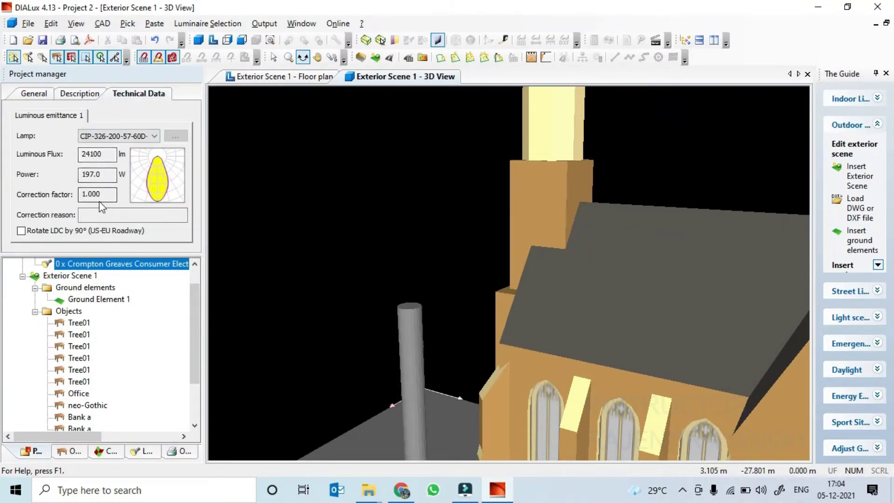
pyautogui.rightClick(95, 270)
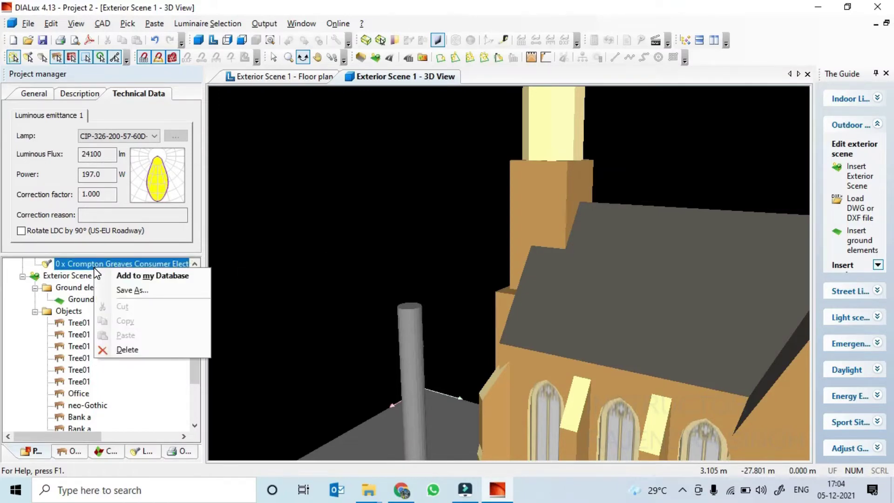
pyautogui.click(75, 267)
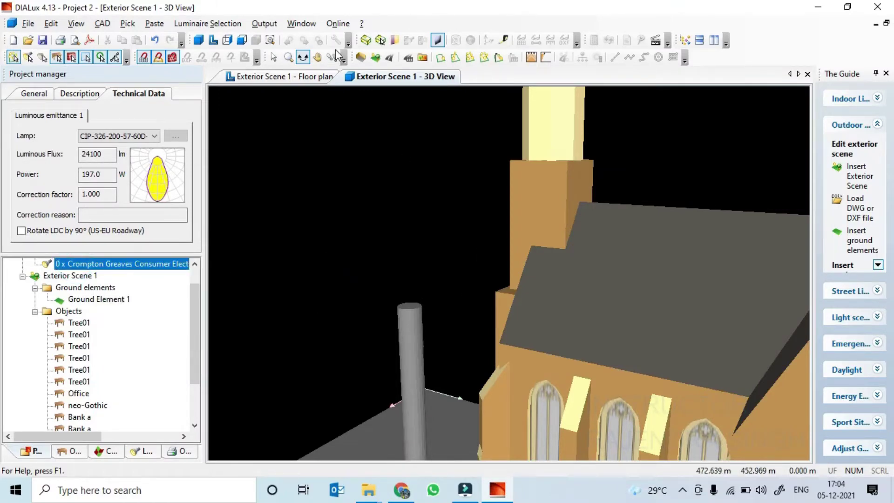
pyautogui.click(281, 77)
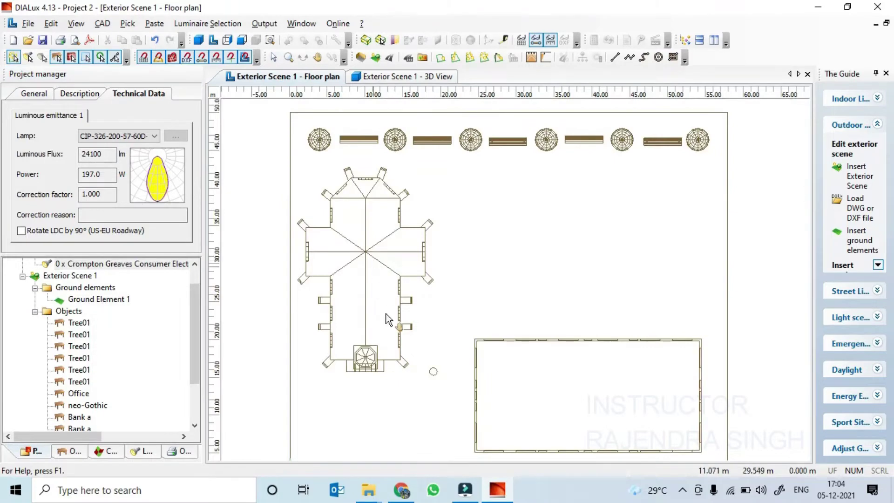
# Step: Place the imported luminaire beside the pole and raise it to Z 15.000 m
pyautogui.moveTo(129, 265); pyautogui.dragTo(435, 385)
pyautogui.scroll(3, 435, 386)
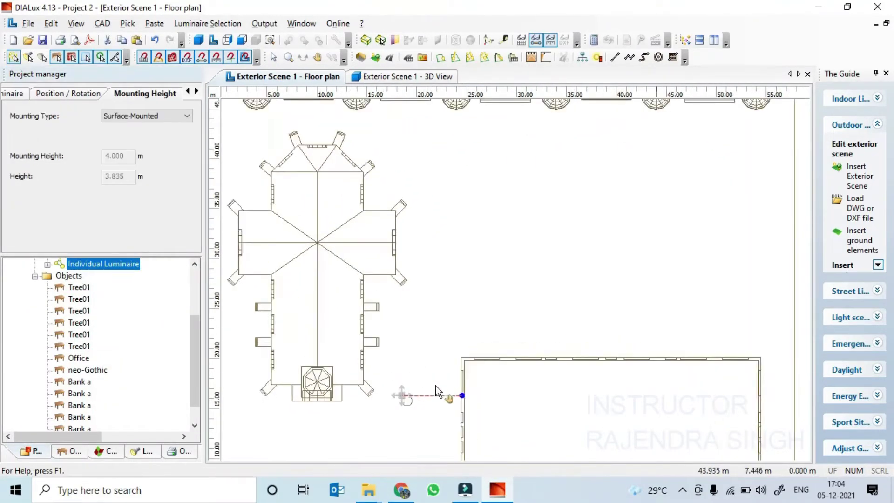
pyautogui.scroll(6, 441, 333)
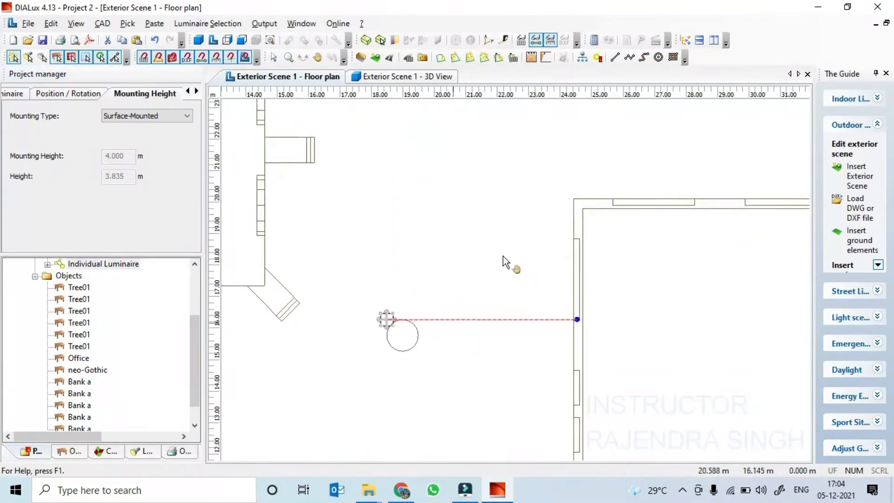
pyautogui.scroll(4, 470, 244)
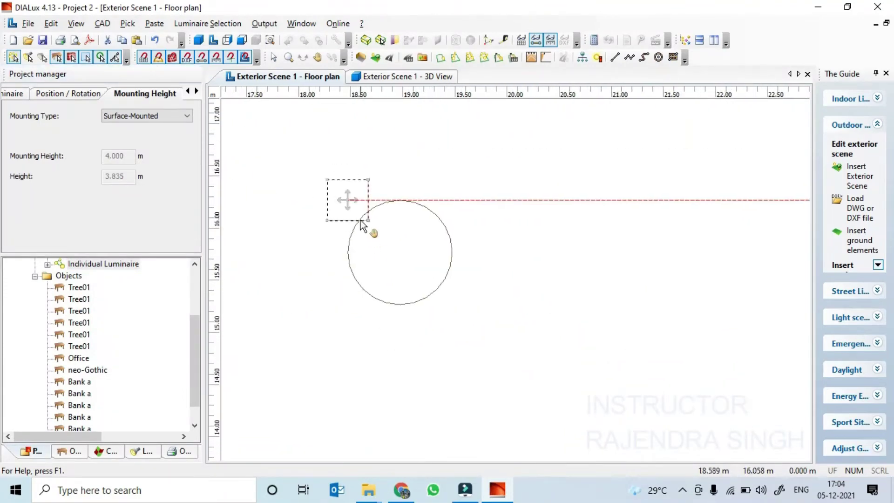
pyautogui.click(87, 98)
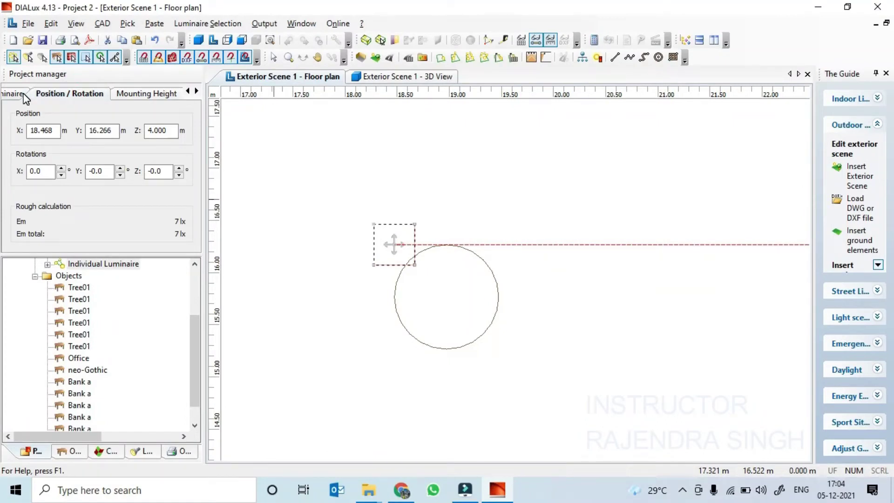
pyautogui.click(24, 95)
pyautogui.click(88, 93)
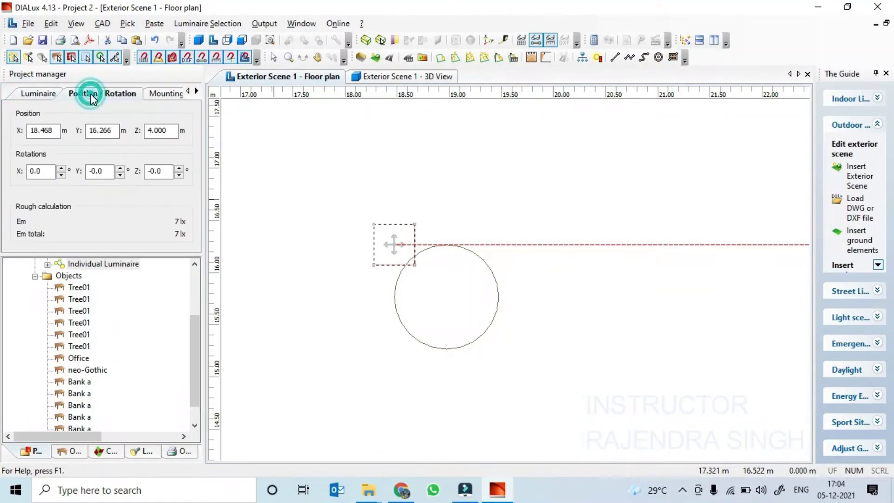
pyautogui.doubleClick(169, 133)
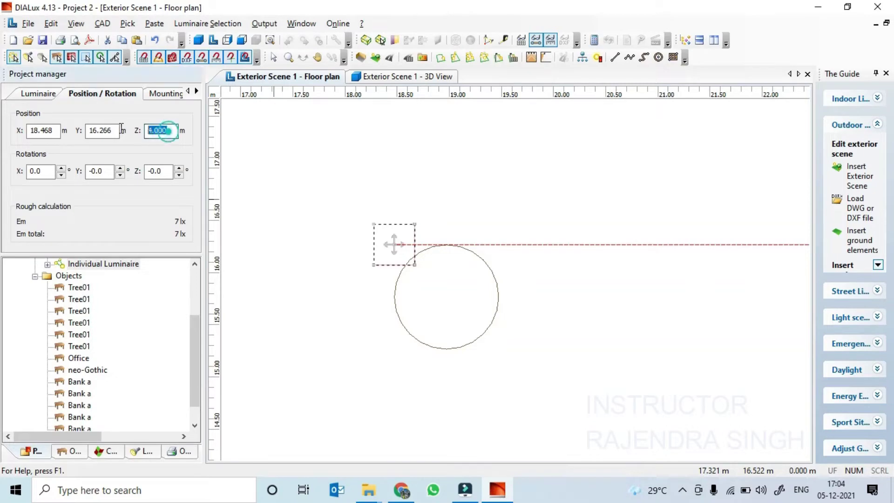
pyautogui.press('Tab')
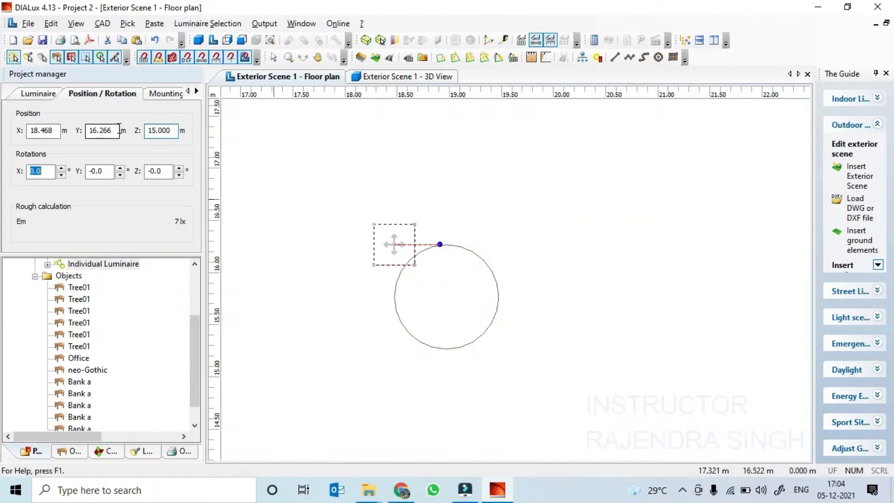
# Step: Check in 3D that the luminaire sits atop the pole, then go back to the floor plan
pyautogui.click(410, 78)
pyautogui.scroll(-1, 416, 214)
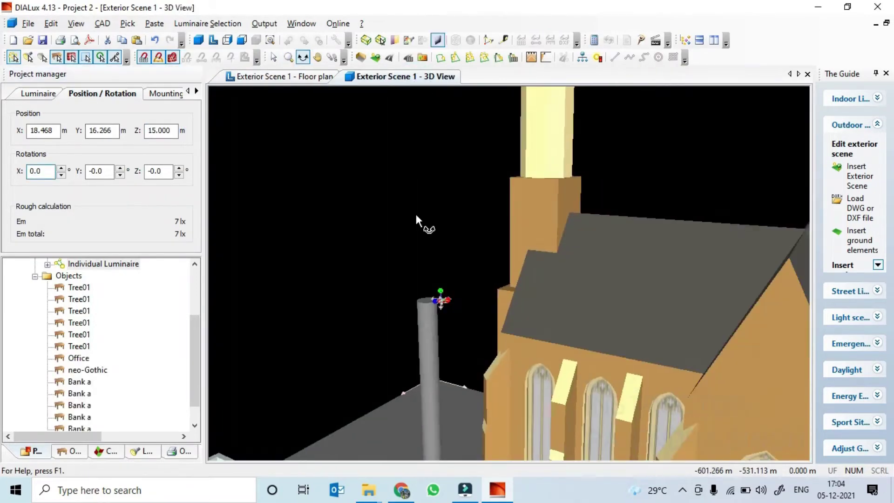
pyautogui.scroll(4, 439, 318)
pyautogui.moveTo(439, 317); pyautogui.dragTo(513, 280, button='middle')
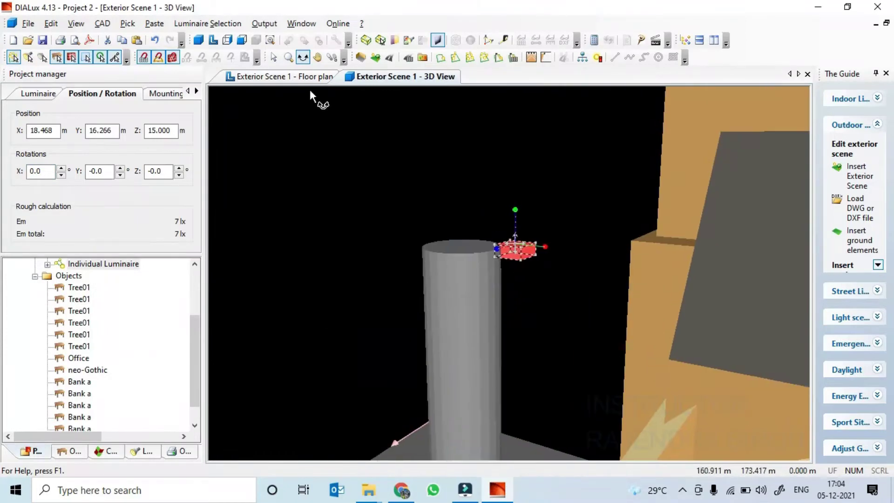
pyautogui.click(280, 77)
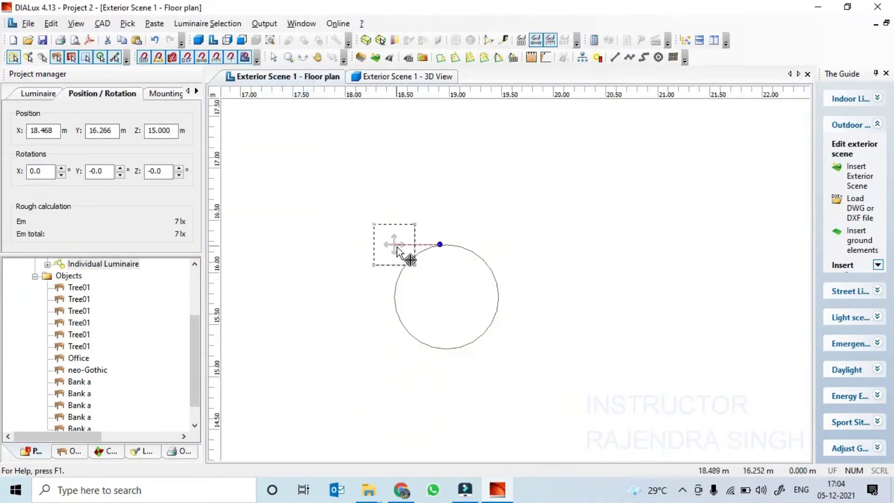
# Step: Copy the luminaire and place two pasted copies on the pole's left and lower sides
pyautogui.hotkey('ctrl', 'c')
pyautogui.hotkey('ctrl', 'v')
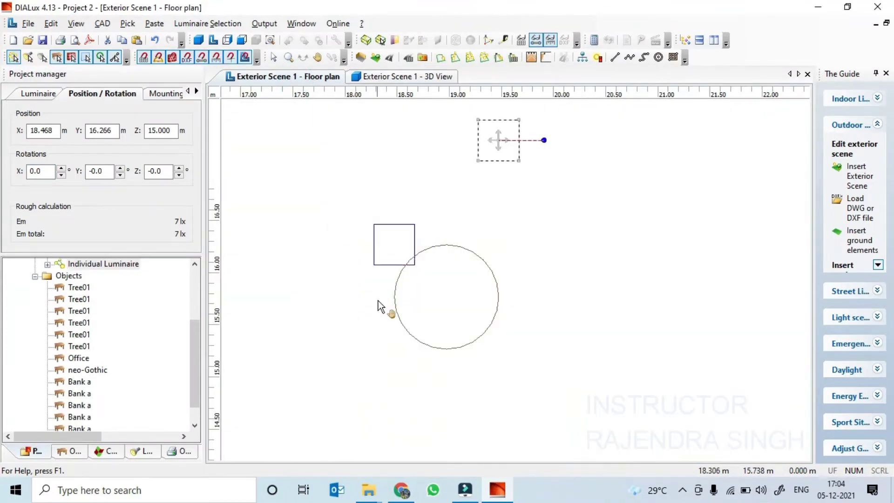
pyautogui.moveTo(498, 154); pyautogui.dragTo(373, 305)
pyautogui.hotkey('ctrl', 'v')
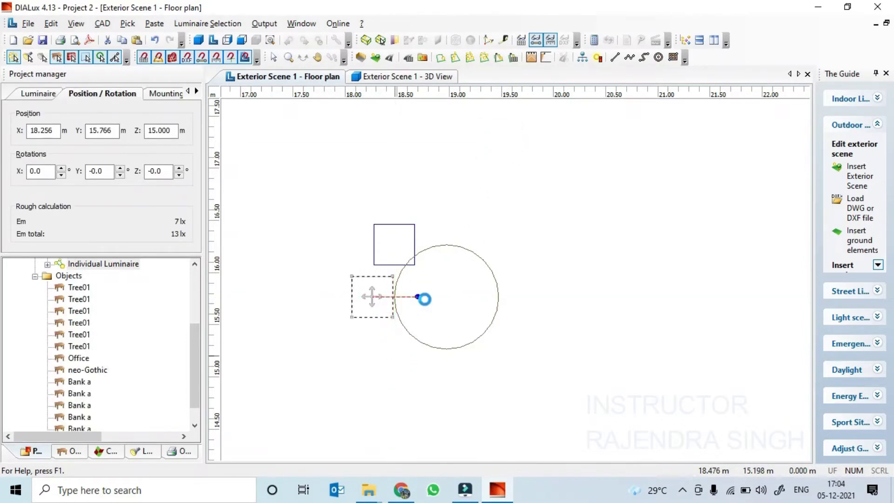
pyautogui.moveTo(496, 144); pyautogui.dragTo(388, 360)
pyautogui.click(543, 266)
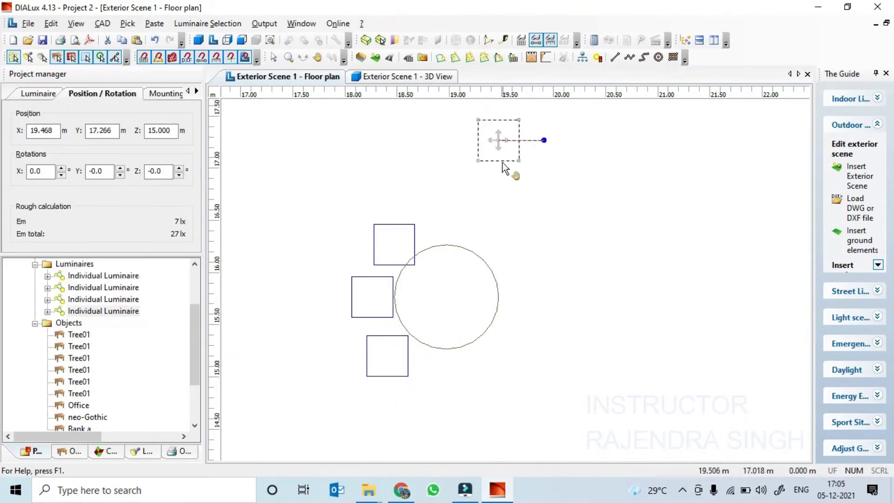
# Step: Place further copies at lower right, above (19.200, 16.500) and right of the pole, then view in 3D
pyautogui.moveTo(502, 163); pyautogui.dragTo(463, 392)
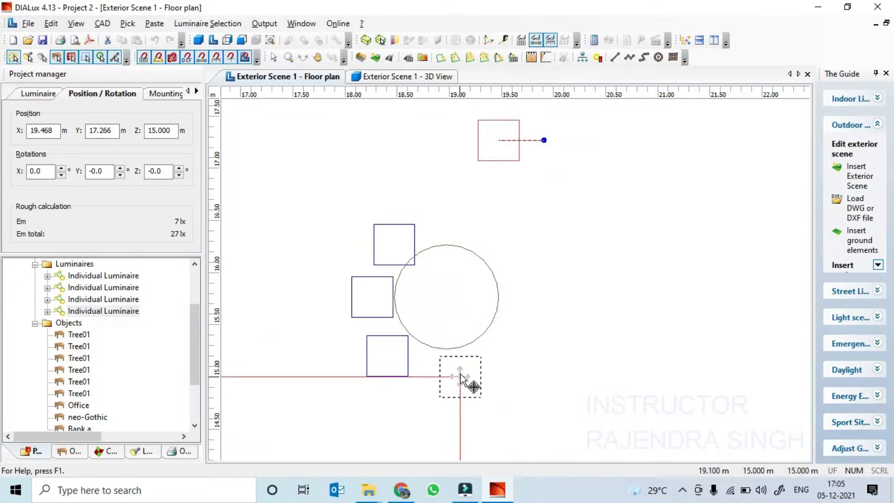
pyautogui.moveTo(499, 355); pyautogui.dragTo(499, 355)
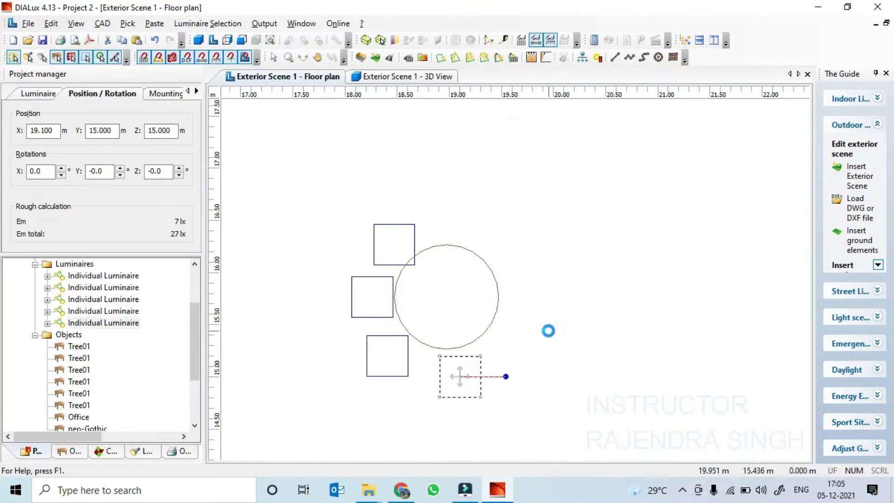
pyautogui.moveTo(501, 138); pyautogui.dragTo(466, 222)
pyautogui.moveTo(593, 254); pyautogui.dragTo(591, 252)
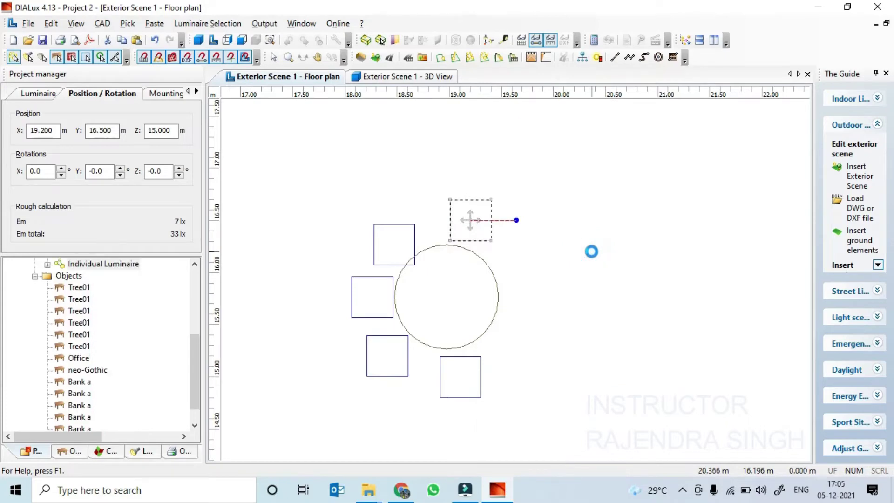
pyautogui.moveTo(500, 146); pyautogui.dragTo(522, 273)
pyautogui.click(613, 229)
pyautogui.click(512, 125)
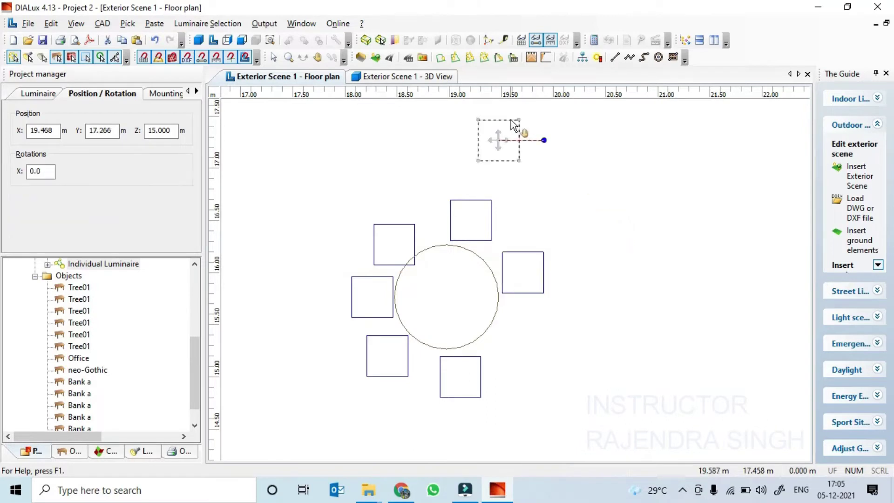
pyautogui.moveTo(509, 144); pyautogui.dragTo(514, 344)
pyautogui.rightClick(471, 216)
pyautogui.click(434, 174)
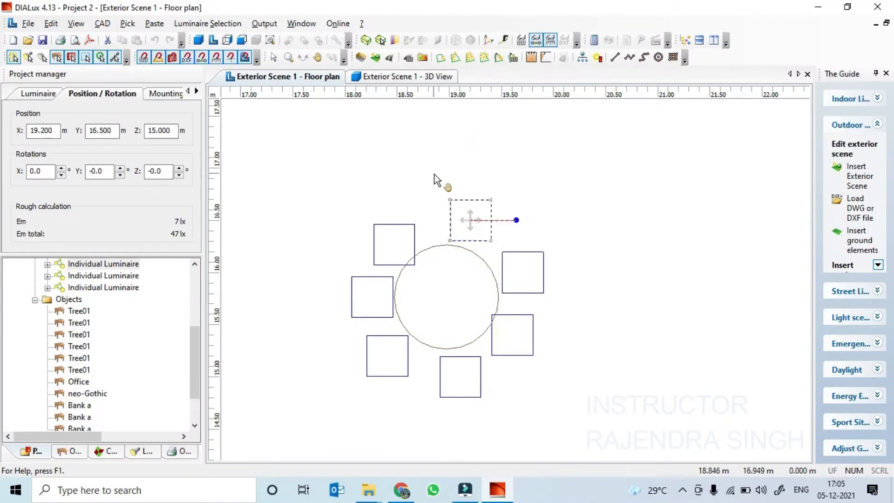
pyautogui.click(402, 76)
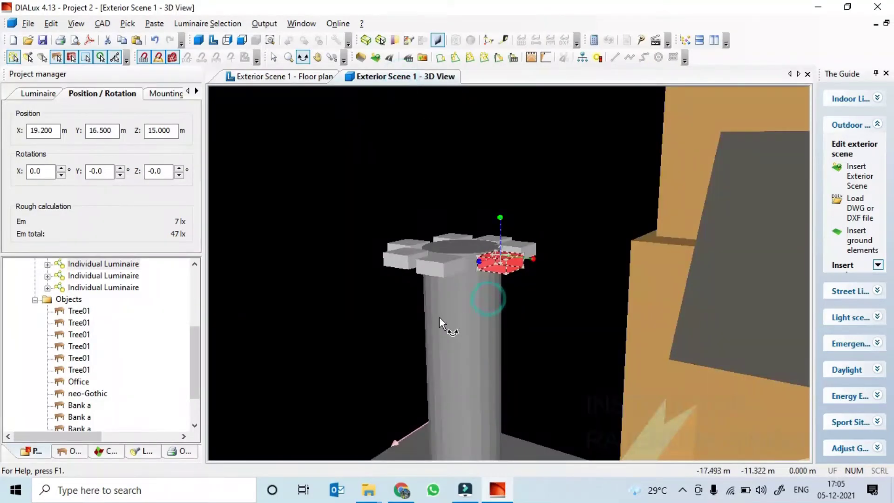
# Step: Select the front pole-top luminaire and try a -25° Y rotation
pyautogui.scroll(4, 439, 318)
pyautogui.scroll(-3, 448, 320)
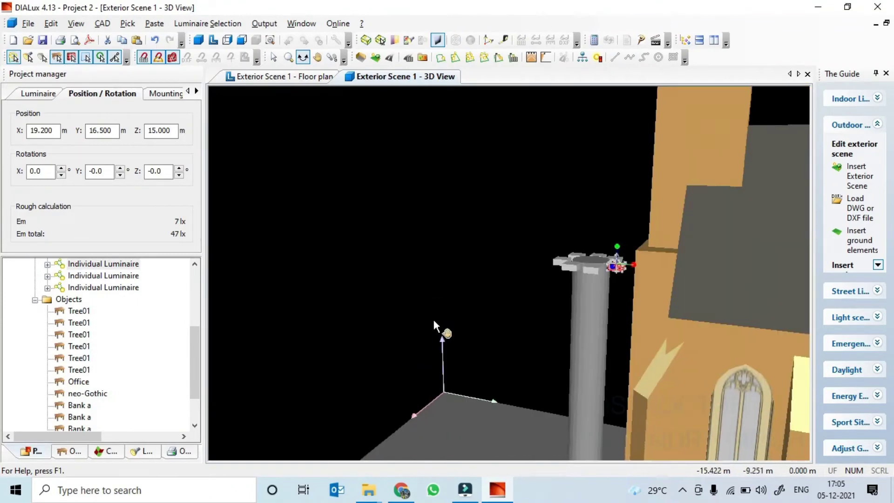
pyautogui.scroll(3, 498, 292)
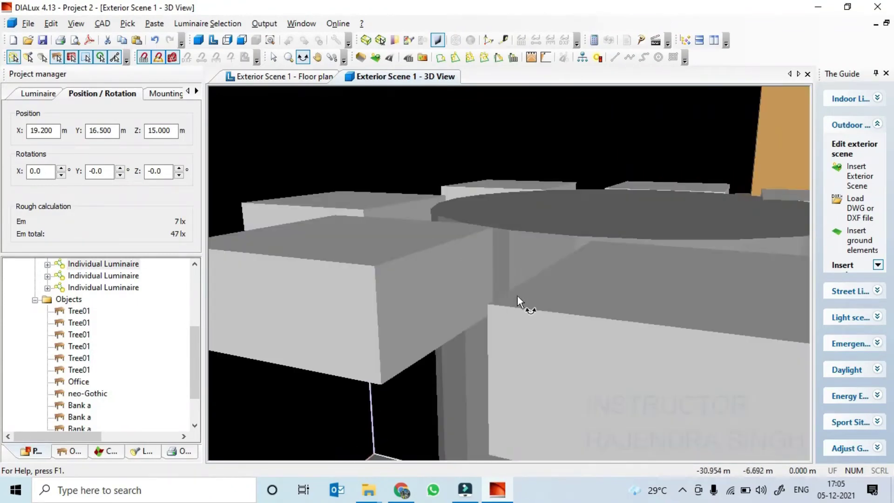
pyautogui.scroll(-3, 518, 314)
pyautogui.rightClick(530, 286)
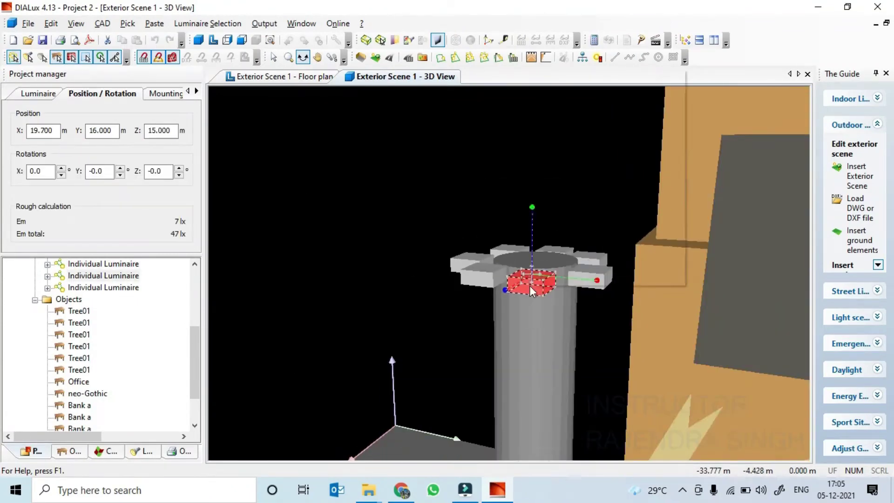
pyautogui.click(100, 172)
pyautogui.doubleClick(99, 170)
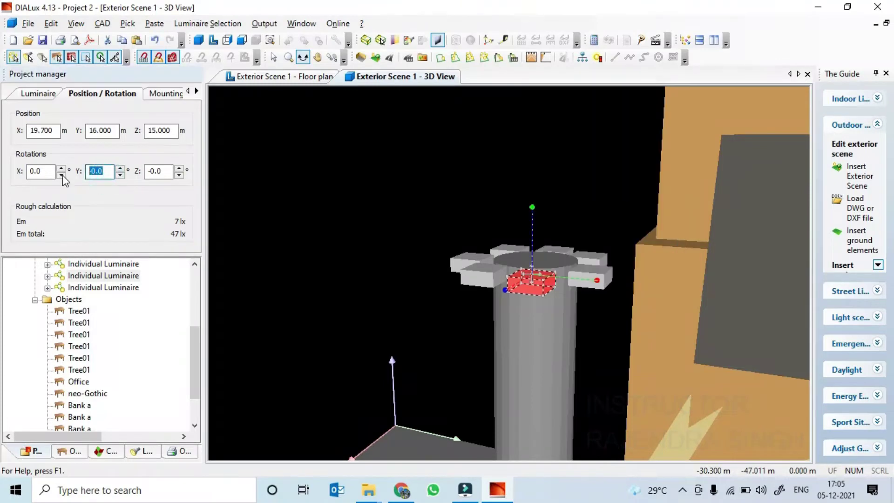
pyautogui.write('-25')
pyautogui.press('Tab')
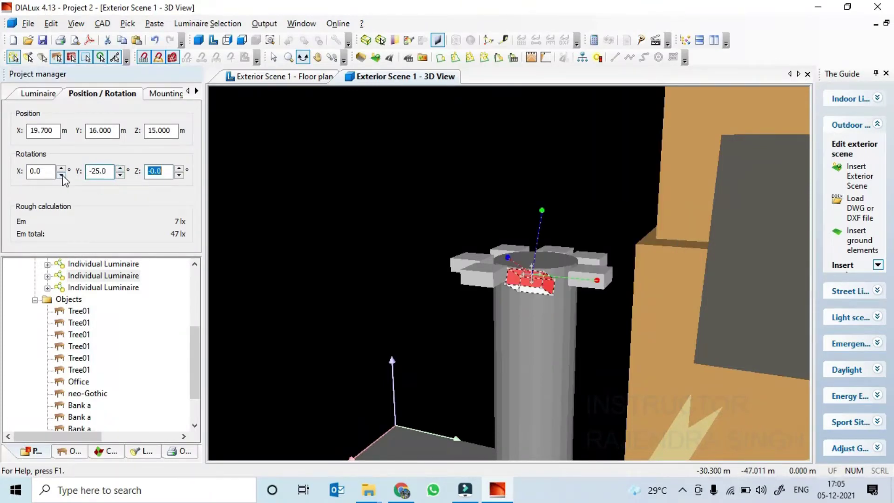
# Step: Try a -30° Y rotation on the right-hand luminaire, then reset its Y and Z rotations to 0
pyautogui.moveTo(408, 311); pyautogui.dragTo(339, 324)
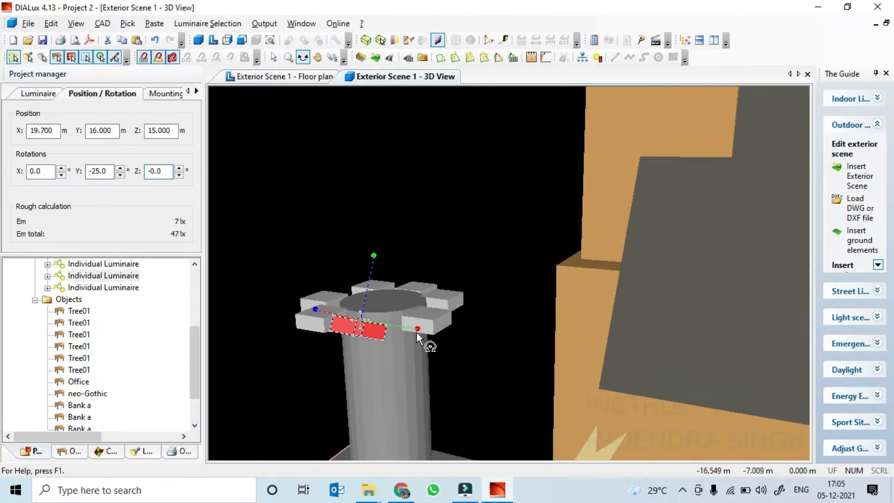
pyautogui.click(438, 320)
pyautogui.rightClick(438, 319)
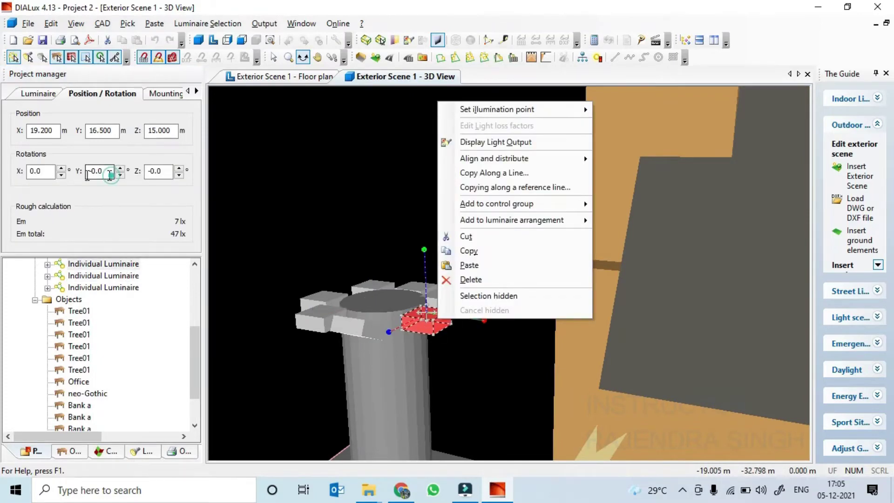
pyautogui.click(110, 176)
pyautogui.write('-30')
pyautogui.press('Tab')
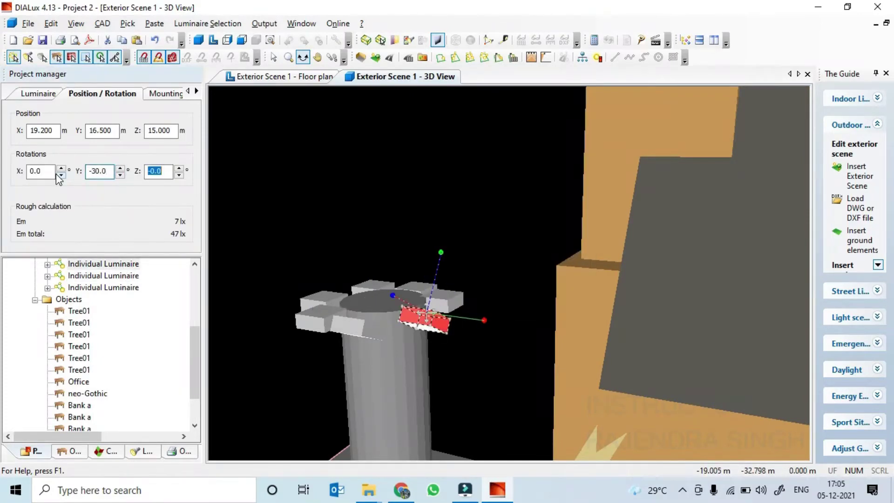
pyautogui.rightClick(426, 328)
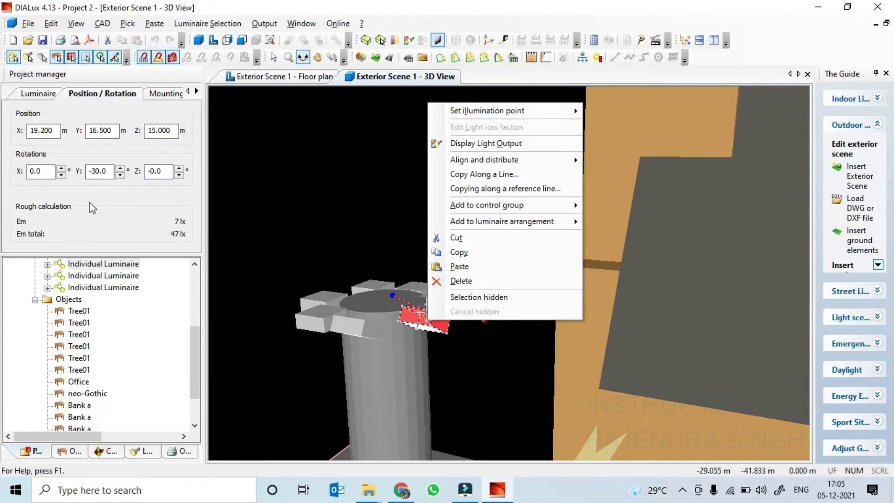
pyautogui.click(100, 171)
pyautogui.write('0')
pyautogui.press('Tab')
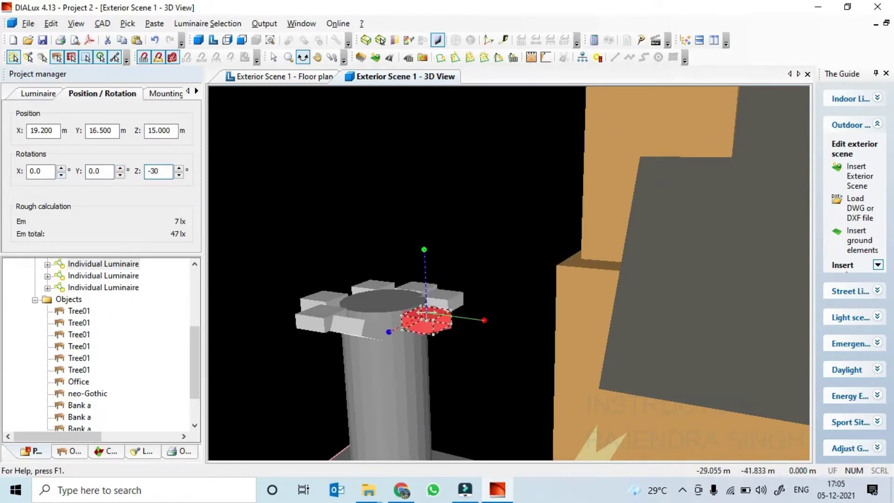
pyautogui.press('Tab')
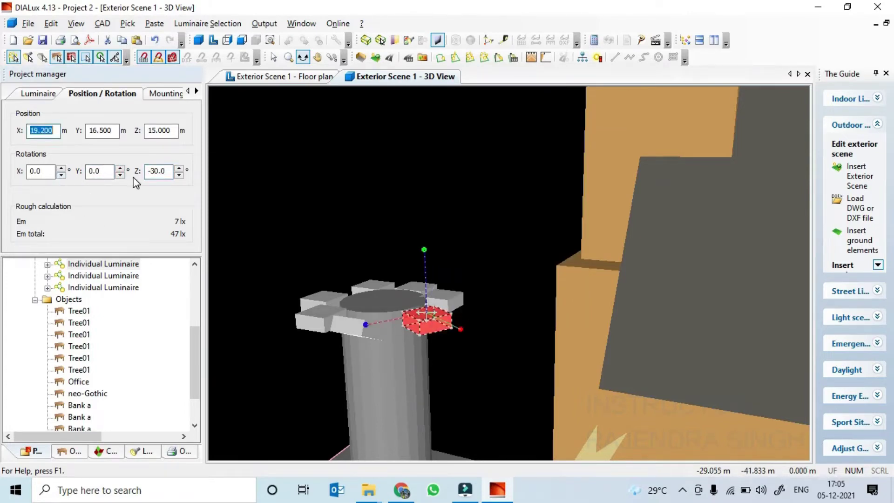
pyautogui.click(166, 171)
pyautogui.write('0')
pyautogui.press('Tab')
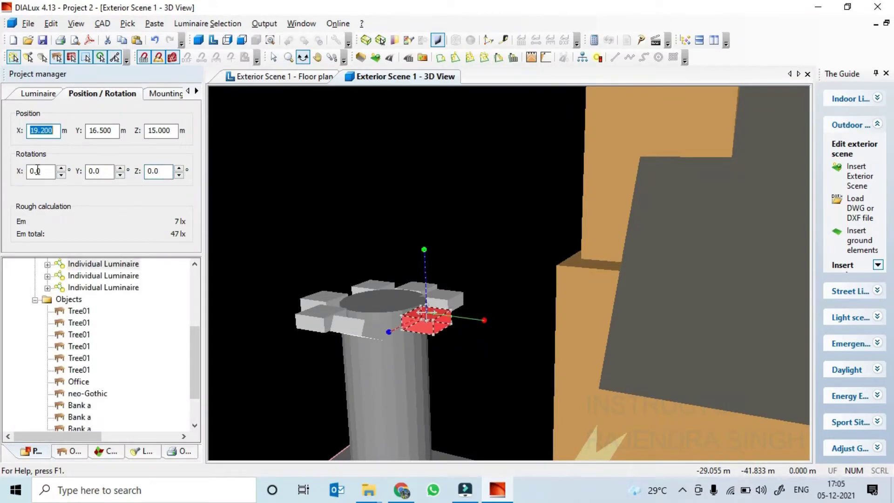
# Step: Tilt the luminaire 30° about X, inspect the pole, then undo the last change
pyautogui.doubleClick(41, 173)
pyautogui.press('Tab')
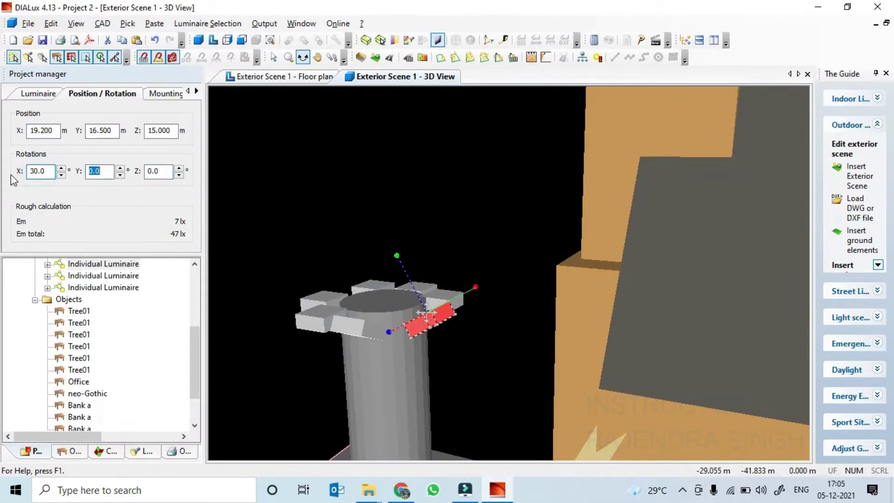
pyautogui.moveTo(363, 384); pyautogui.dragTo(358, 382)
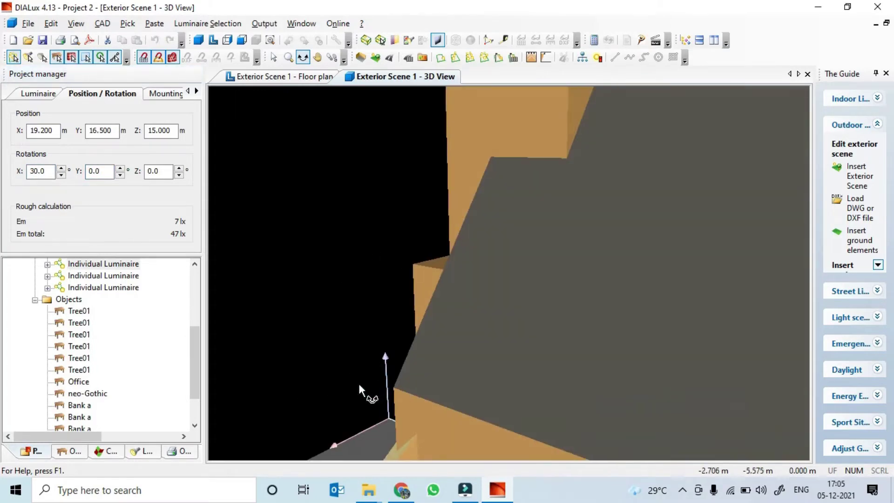
pyautogui.scroll(-4, 358, 382)
pyautogui.scroll(2, 415, 286)
pyautogui.moveTo(415, 284); pyautogui.dragTo(511, 323)
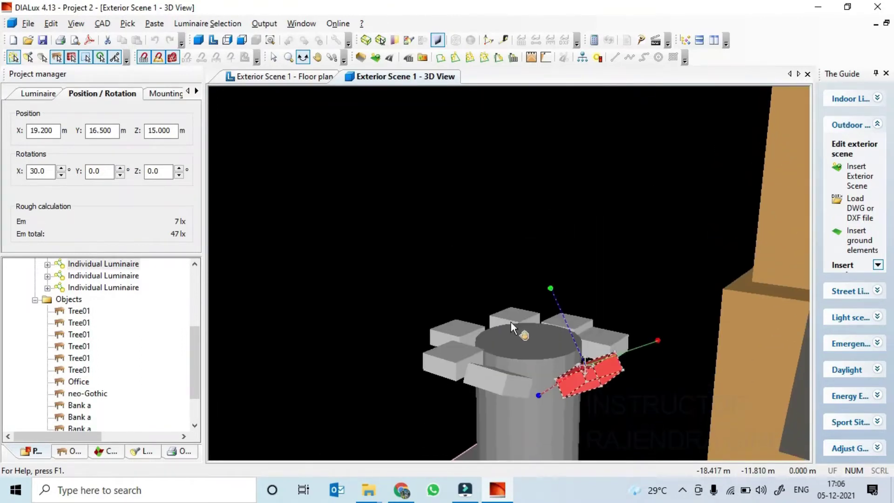
pyautogui.hotkey('ctrl', 'z')
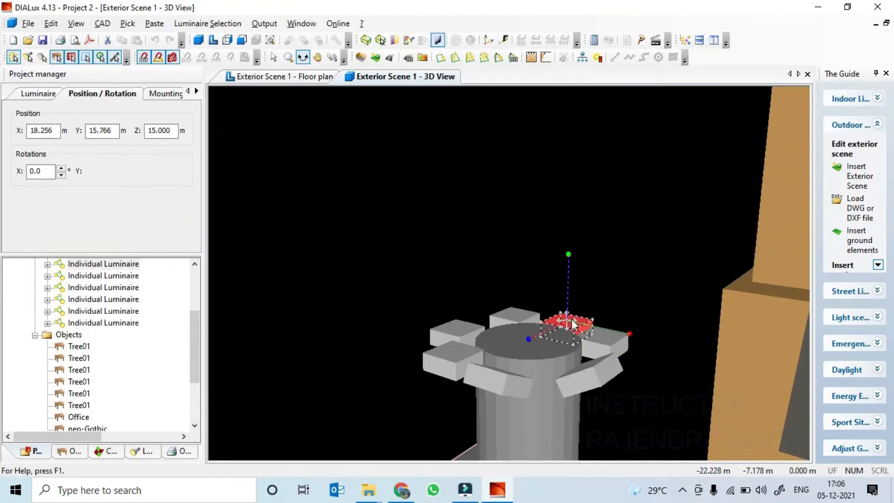
# Step: Tilt two pole-top luminaires -30° about Y
pyautogui.rightClick(572, 321)
pyautogui.doubleClick(100, 171)
pyautogui.write('-30')
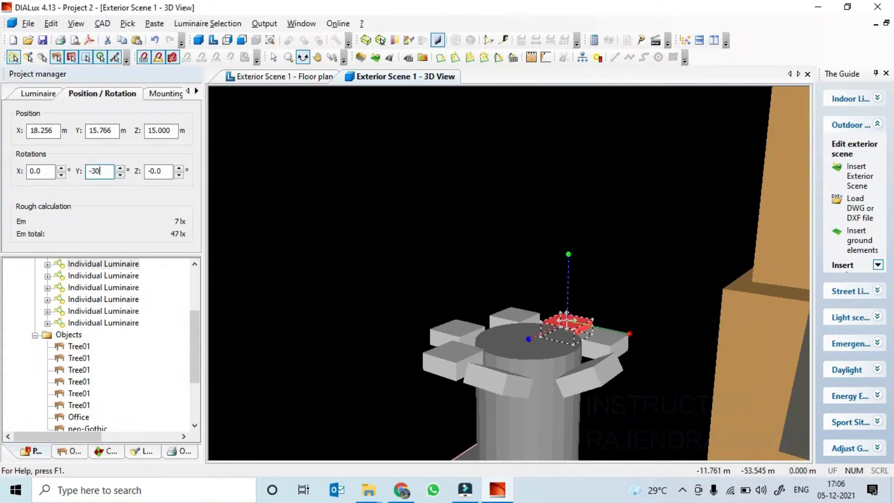
pyautogui.press('Return')
pyautogui.press('Tab')
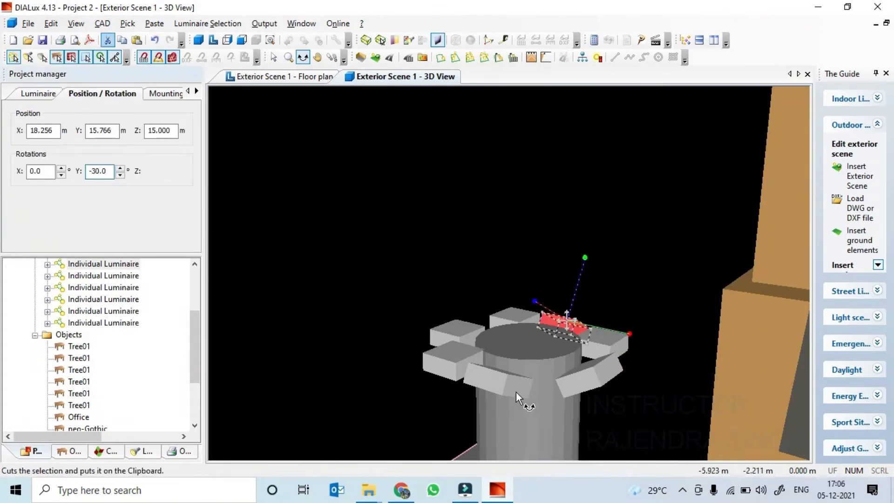
pyautogui.click(513, 387)
pyautogui.rightClick(512, 386)
pyautogui.doubleClick(99, 171)
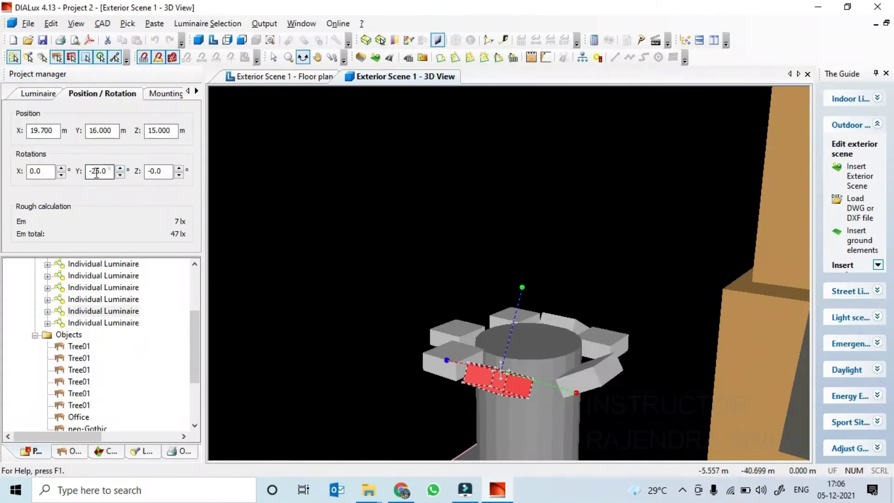
pyautogui.write('-30')
pyautogui.press('Tab')
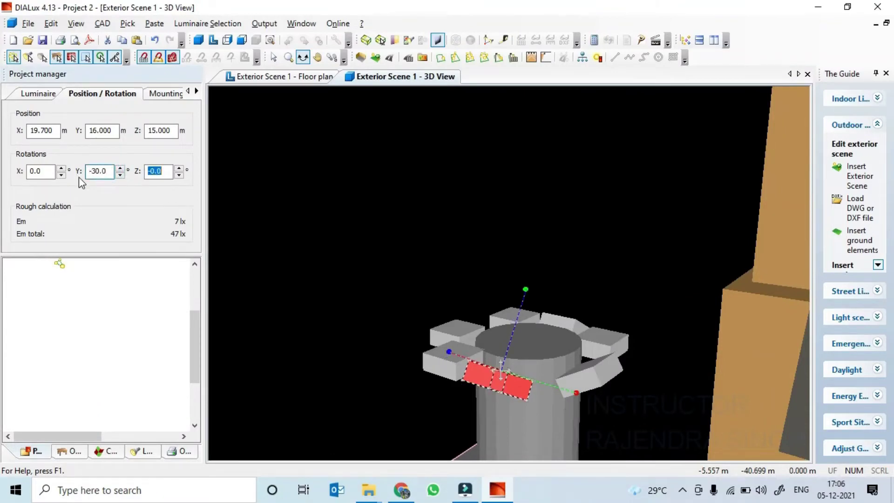
# Step: Give another luminaire a -30° Y tilt and a further one a 30° X tilt
pyautogui.rightClick(432, 359)
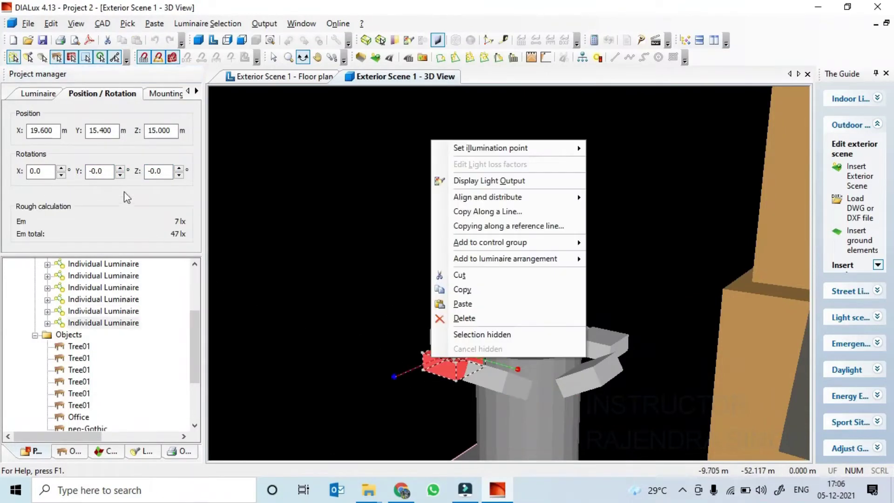
pyautogui.doubleClick(102, 171)
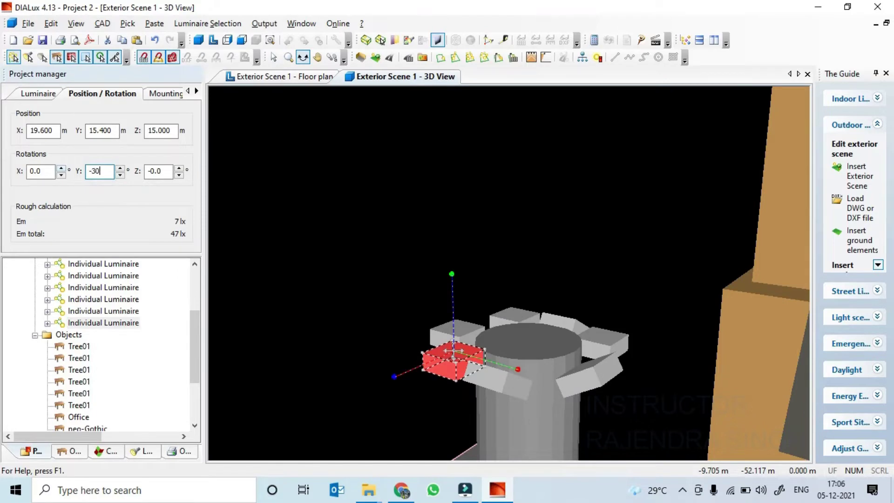
pyautogui.press('Tab')
pyautogui.rightClick(452, 325)
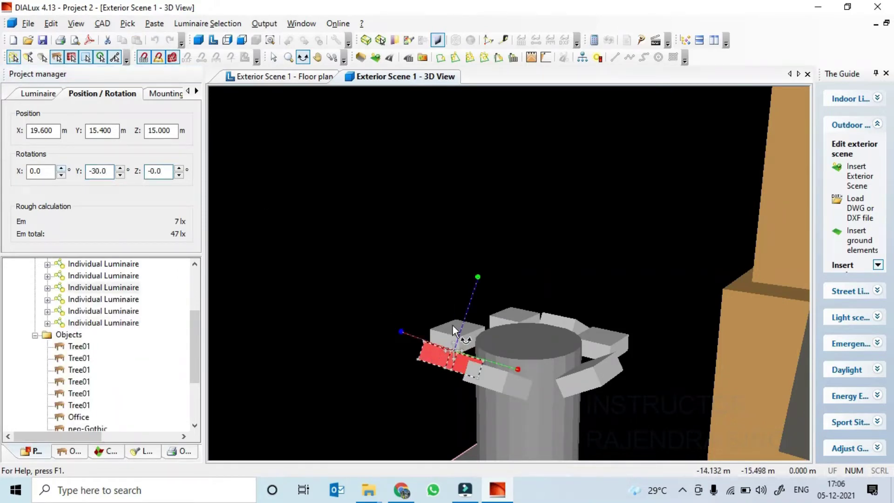
pyautogui.click(43, 171)
pyautogui.doubleClick(43, 170)
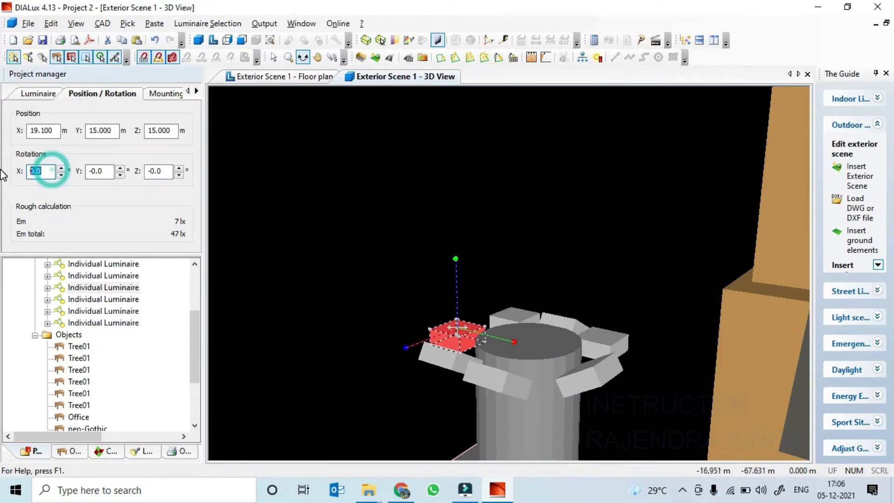
pyautogui.write('30')
pyautogui.press('Tab')
# Step: Set the next luminaire's Y rotation back to 0 and tilt it -30° about X to face outward
pyautogui.click(461, 354)
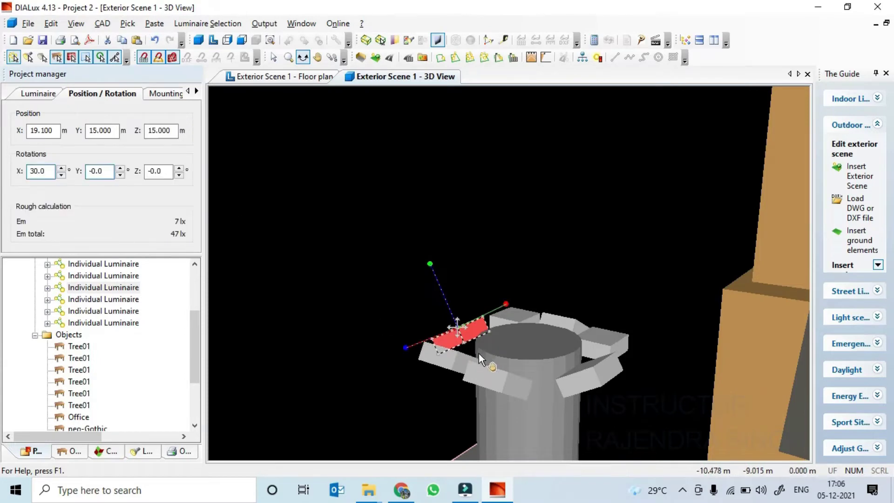
pyautogui.moveTo(478, 353); pyautogui.dragTo(477, 424)
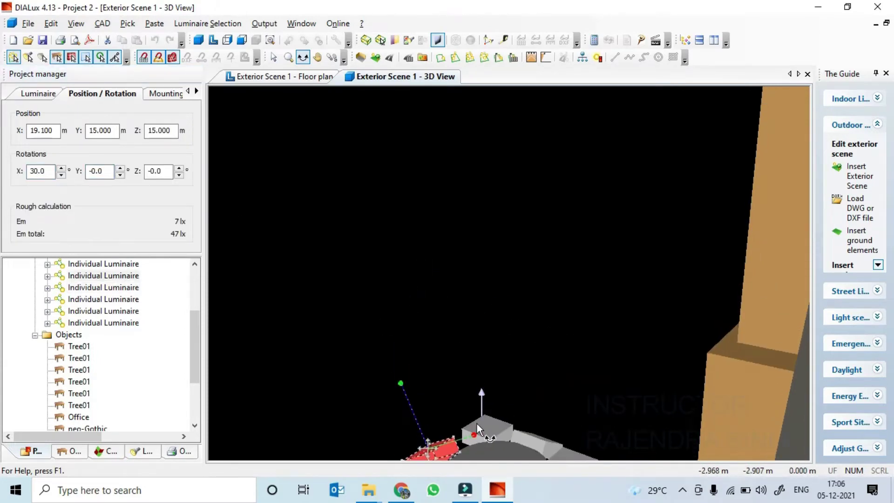
pyautogui.rightClick(477, 424)
pyautogui.doubleClick(110, 171)
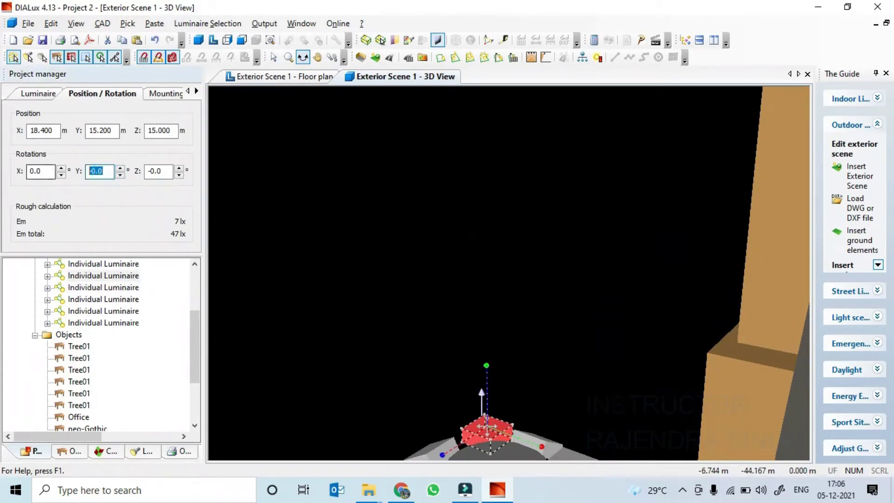
pyautogui.press('Tab')
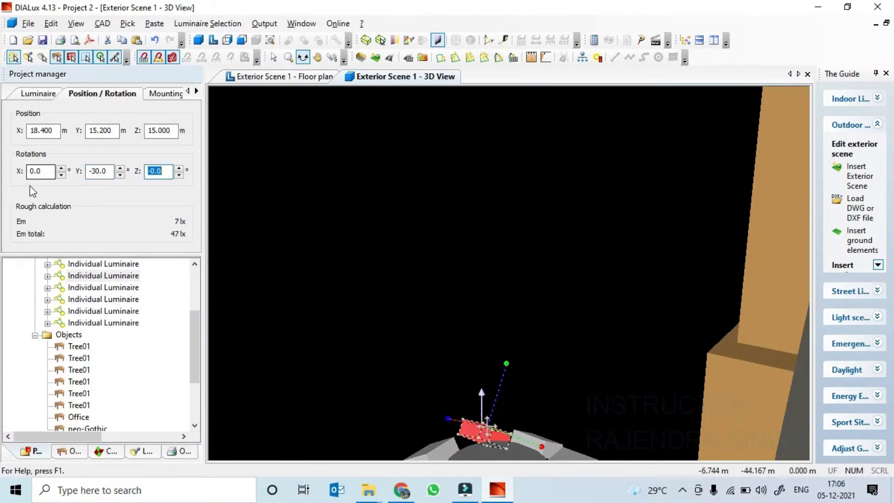
pyautogui.doubleClick(89, 171)
pyautogui.write('0')
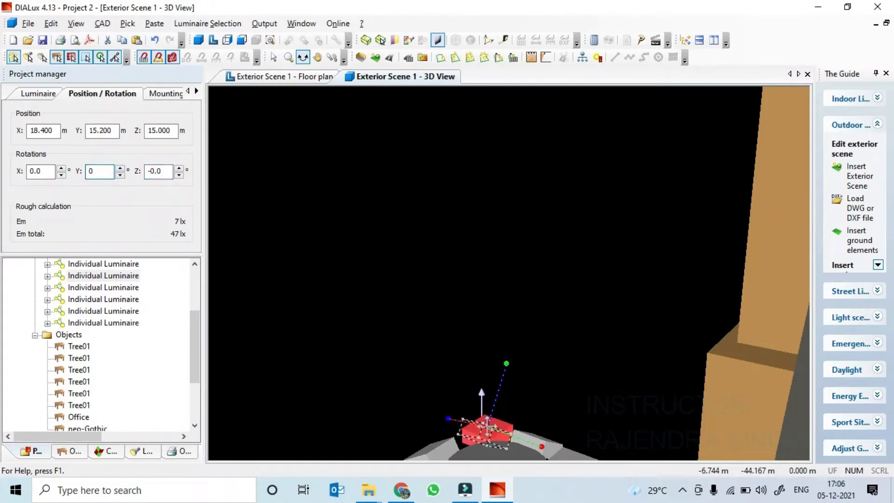
pyautogui.press('Tab')
pyautogui.doubleClick(40, 171)
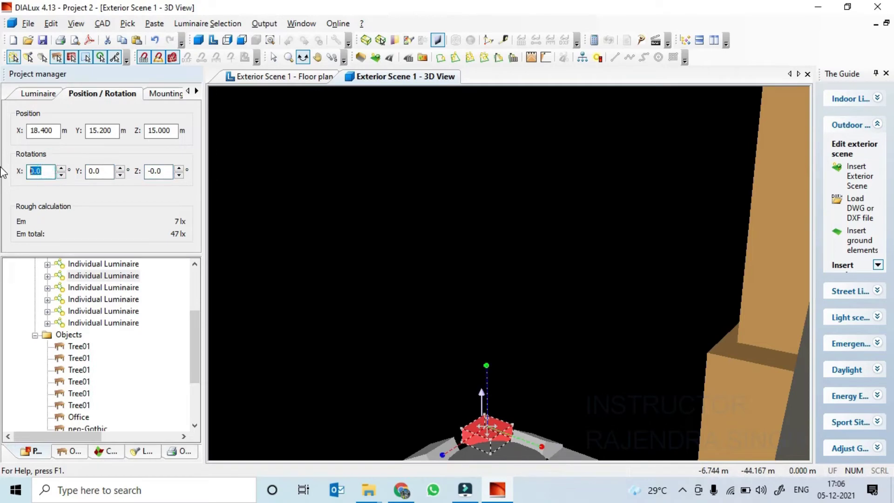
pyautogui.write('30')
pyautogui.press('Tab')
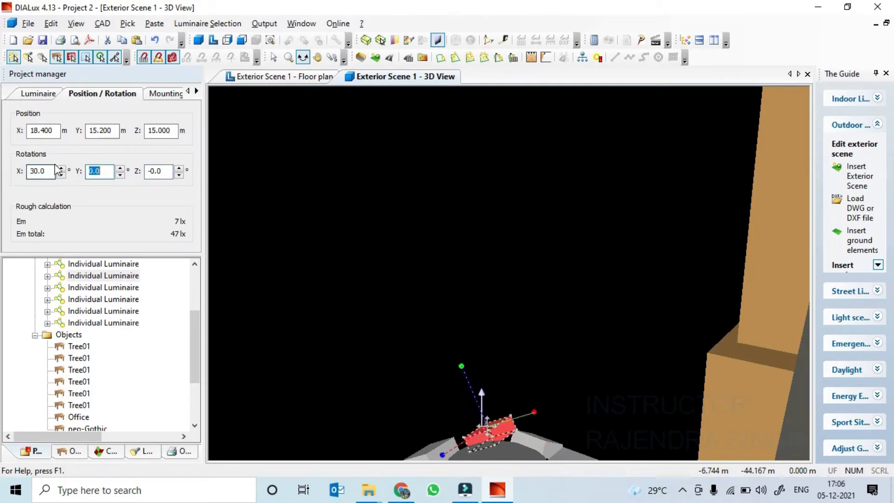
pyautogui.doubleClick(51, 170)
pyautogui.write('-')
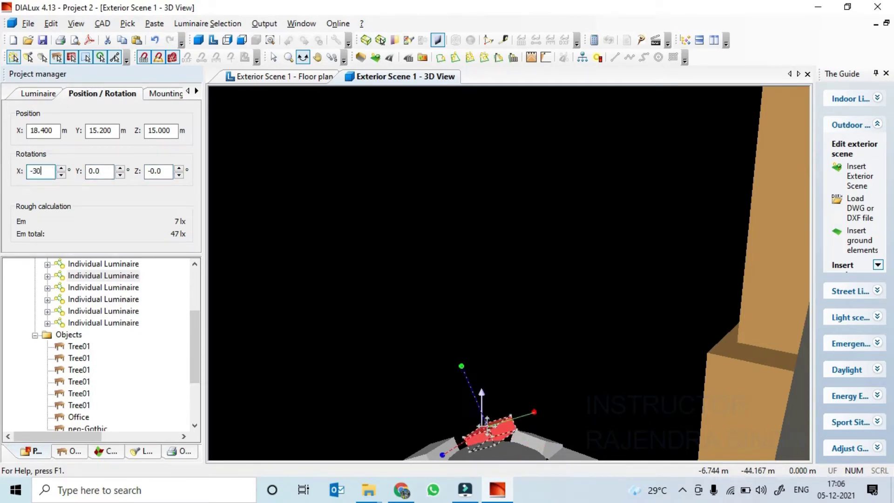
pyautogui.write('30')
pyautogui.press('Tab')
# Step: Tilt the last level luminaire on the pole 30° about X
pyautogui.scroll(-3, 286, 346)
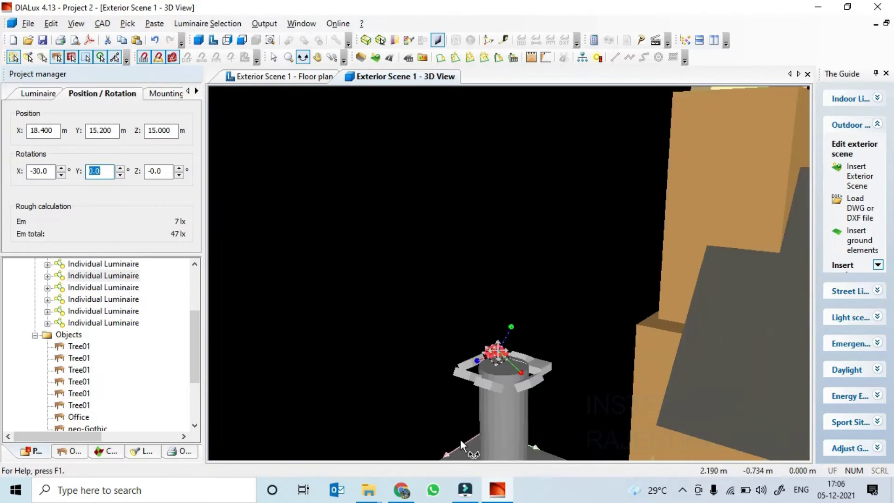
pyautogui.moveTo(460, 440); pyautogui.dragTo(363, 387)
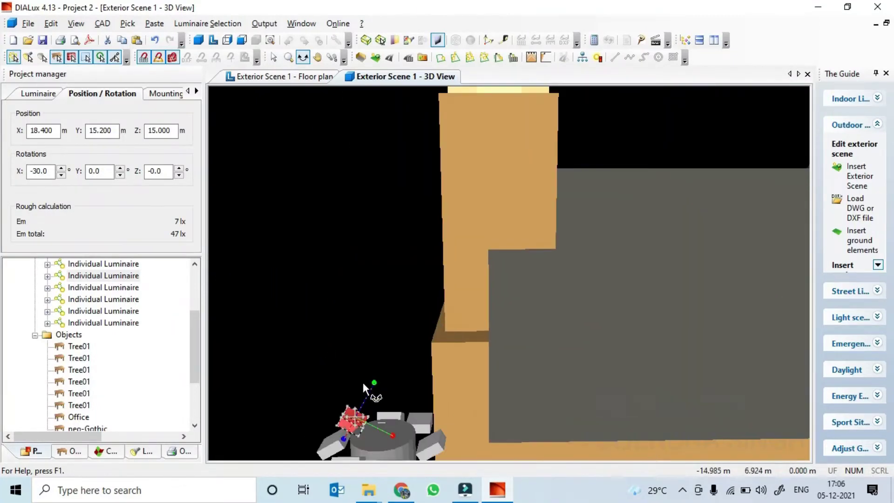
pyautogui.rightClick(412, 417)
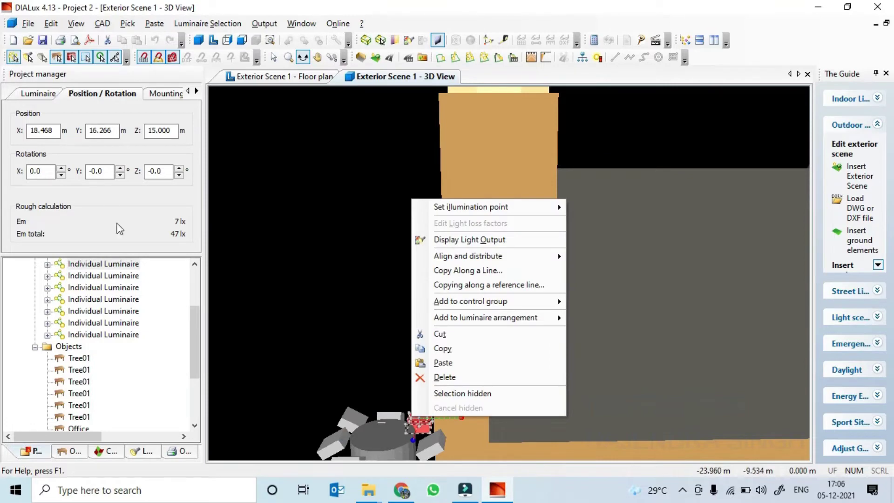
pyautogui.doubleClick(55, 171)
pyautogui.write('30')
pyautogui.press('Return')
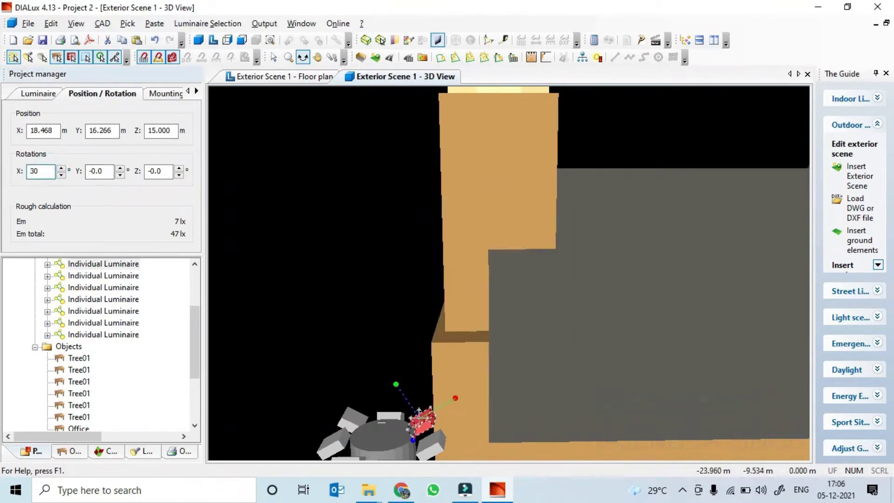
pyautogui.moveTo(209, 226); pyautogui.dragTo(417, 408)
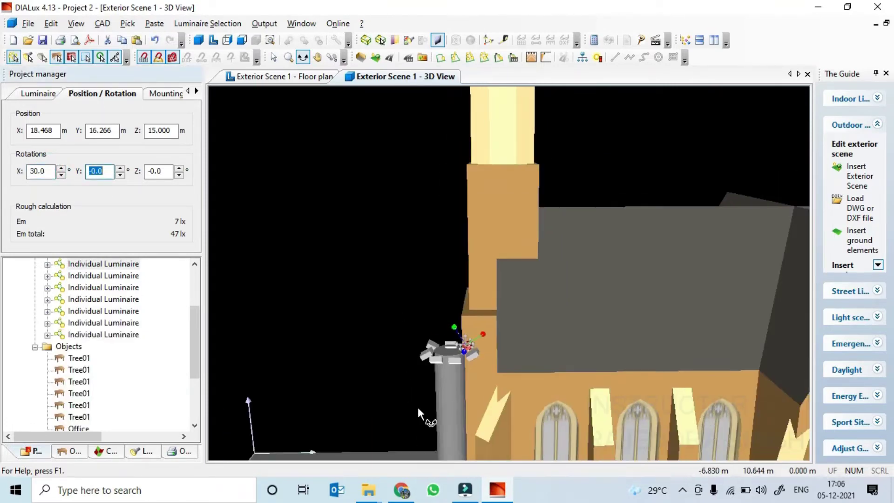
# Step: Turn on 3D light distribution display for all luminaires from the View menu
pyautogui.click(223, 25)
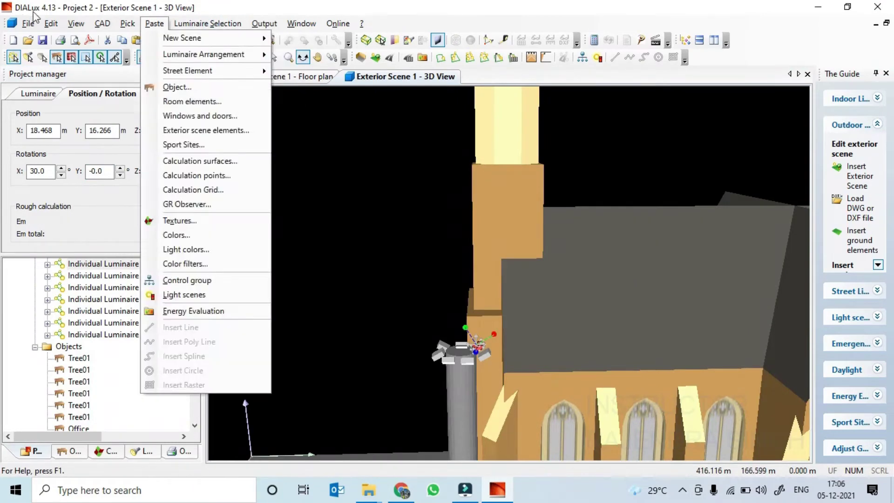
pyautogui.click(78, 25)
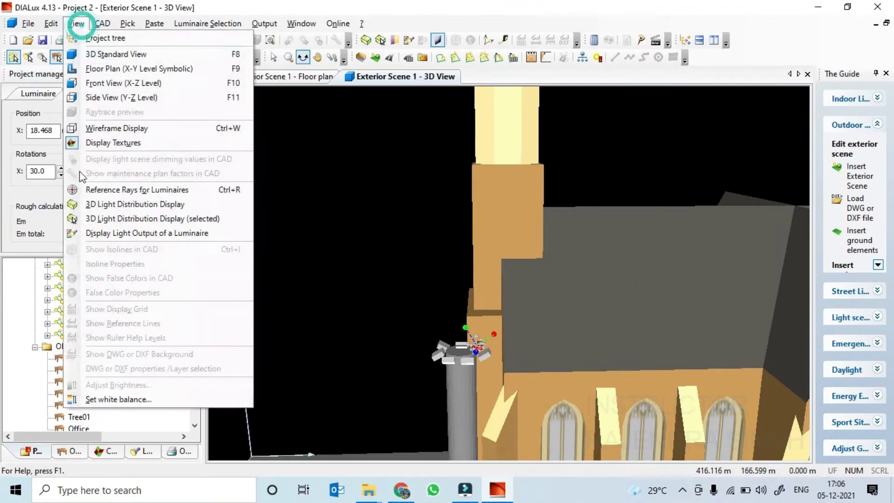
pyautogui.click(84, 203)
pyautogui.moveTo(409, 320); pyautogui.dragTo(590, 338)
# Step: Change the wrongly tilted luminaire's X rotation from 30° to -30° and check the other tilts
pyautogui.scroll(1, 575, 346)
pyautogui.rightClick(575, 345)
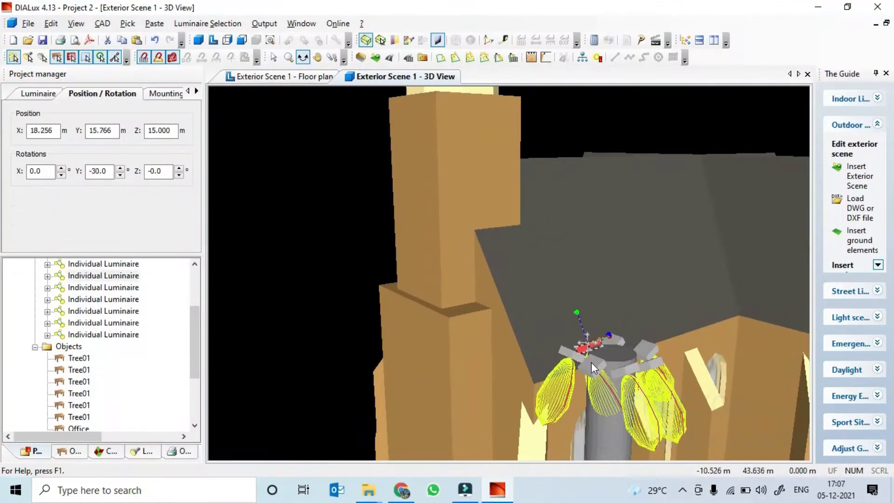
pyautogui.rightClick(591, 363)
pyautogui.click(41, 171)
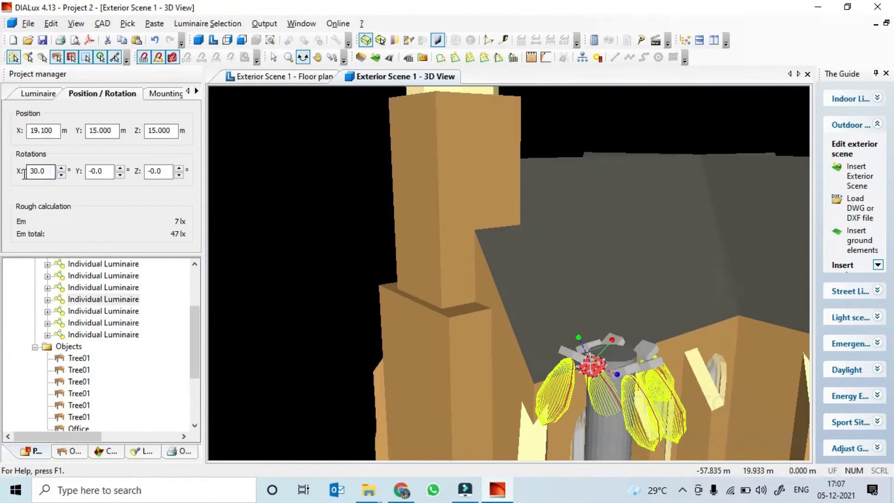
pyautogui.press('Tab')
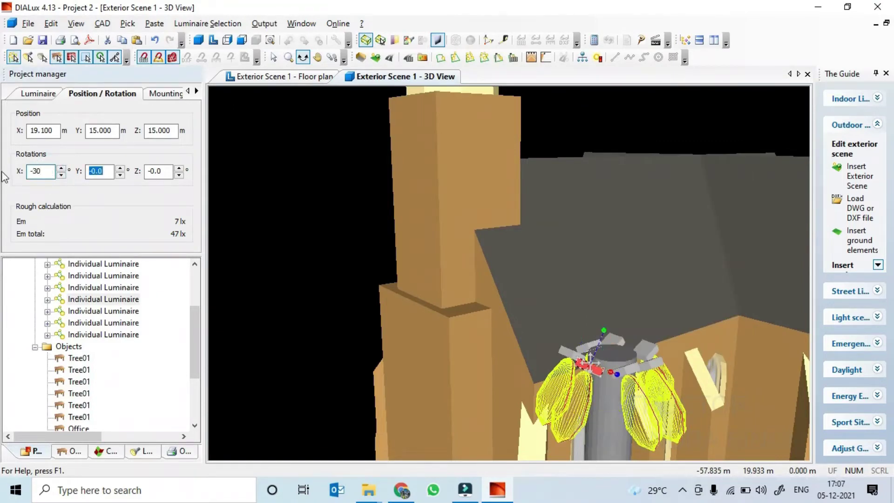
pyautogui.moveTo(594, 364); pyautogui.dragTo(590, 382)
pyautogui.moveTo(678, 315); pyautogui.dragTo(616, 300)
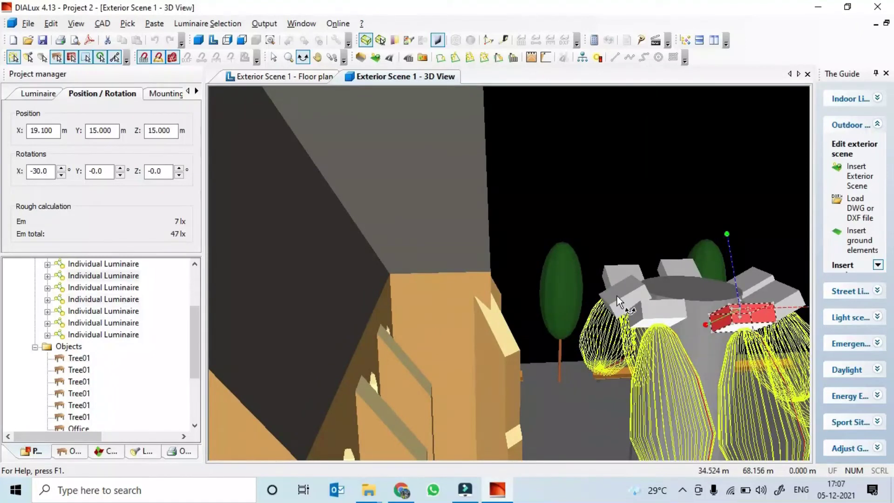
pyautogui.rightClick(616, 296)
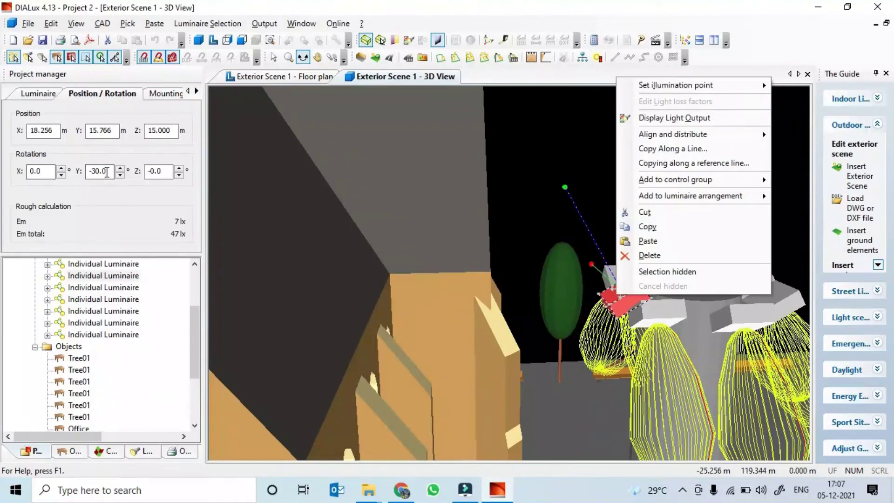
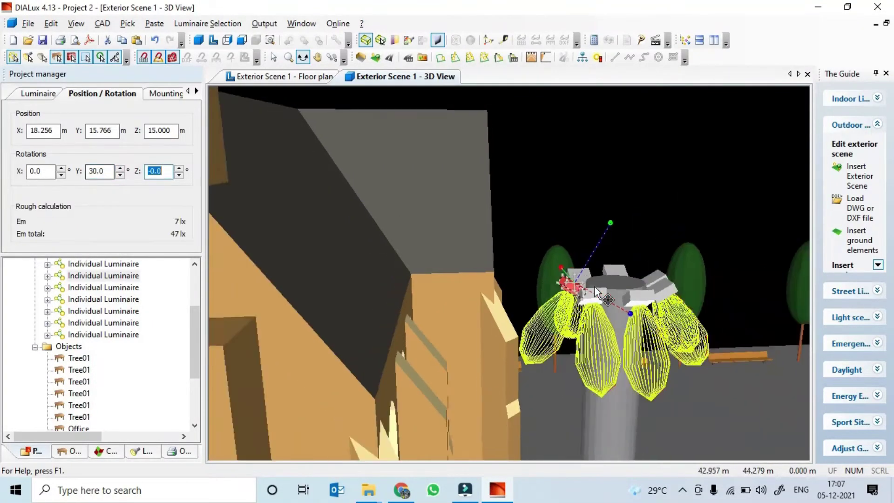
# Step: Check the 30°-tilted heads on the 15 m pole from a wider view, then show the floor plan
pyautogui.moveTo(620, 346); pyautogui.dragTo(599, 387, button='middle')
pyautogui.moveTo(599, 387); pyautogui.dragTo(540, 300)
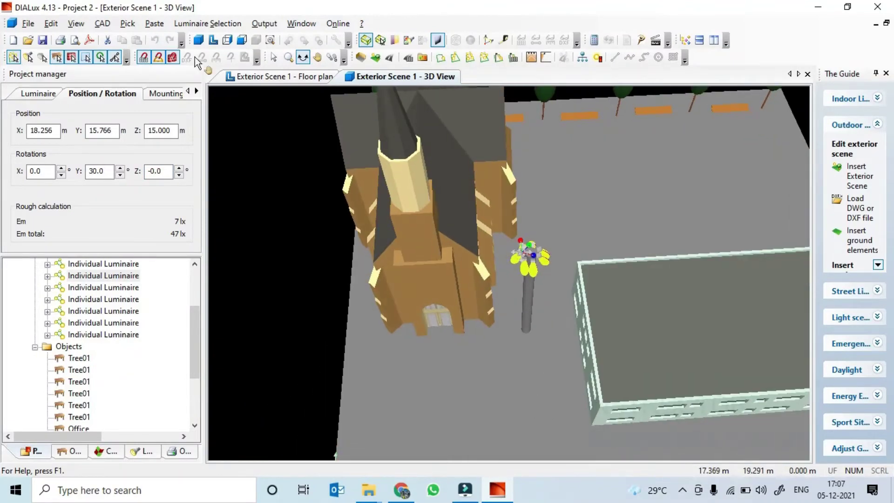
pyautogui.click(277, 76)
# Step: Insert a Task Area from the Objects calculation surfaces library
pyautogui.click(61, 452)
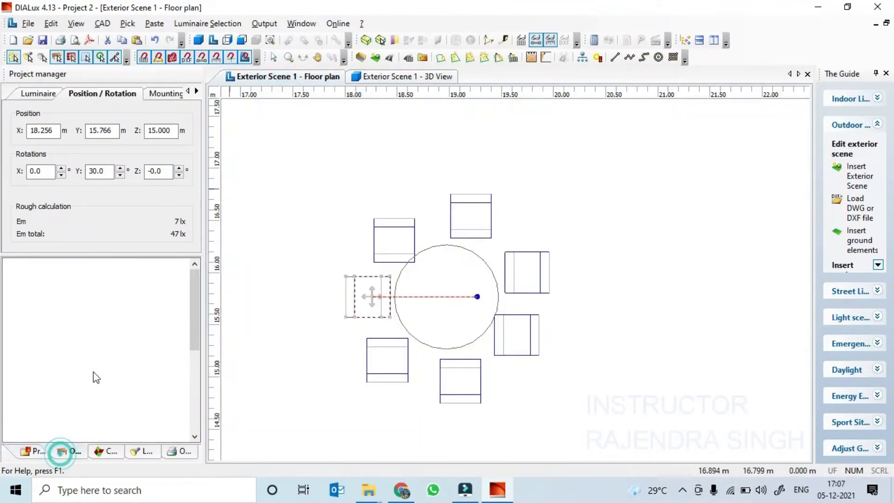
pyautogui.scroll(5, 71, 301)
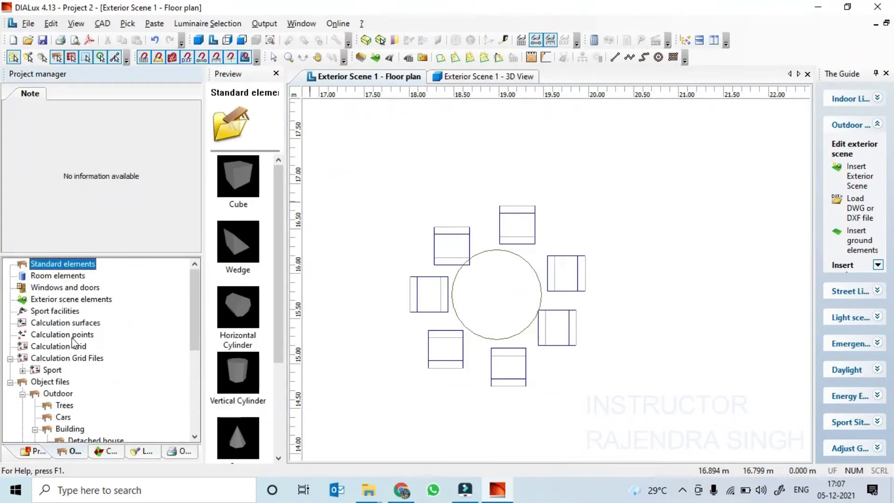
pyautogui.click(74, 324)
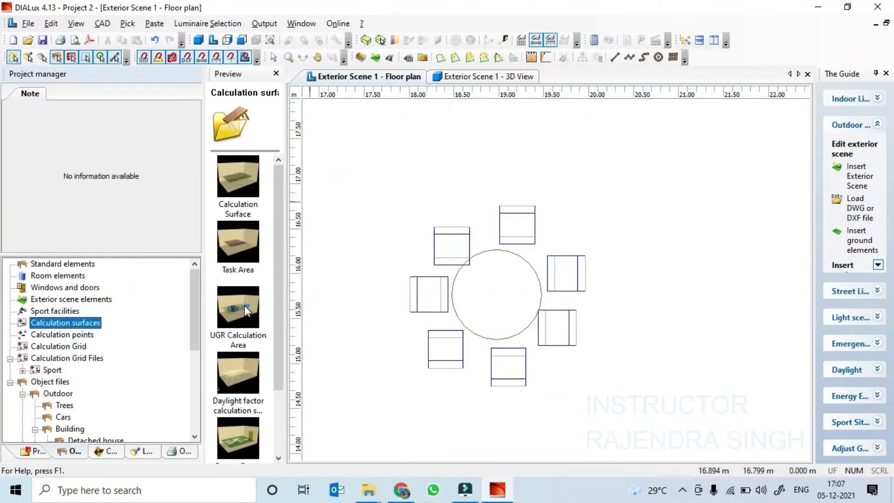
pyautogui.scroll(-1, 244, 306)
pyautogui.scroll(1, 245, 212)
pyautogui.click(239, 247)
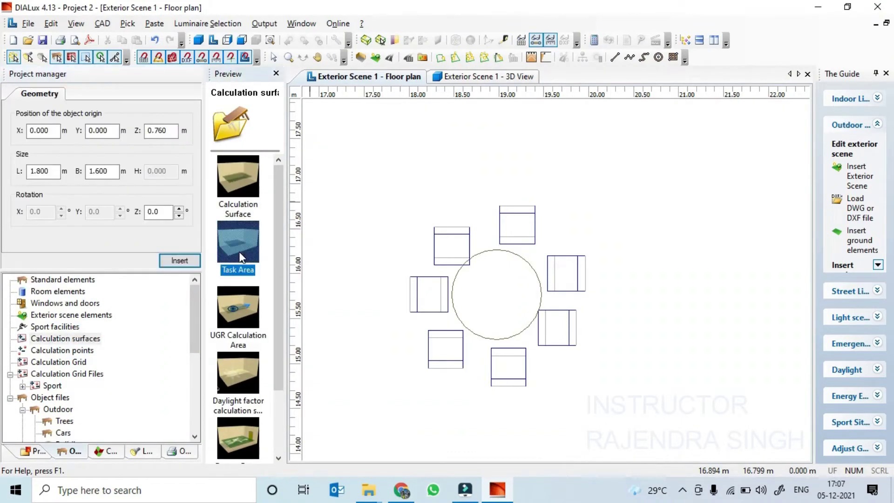
pyautogui.click(179, 260)
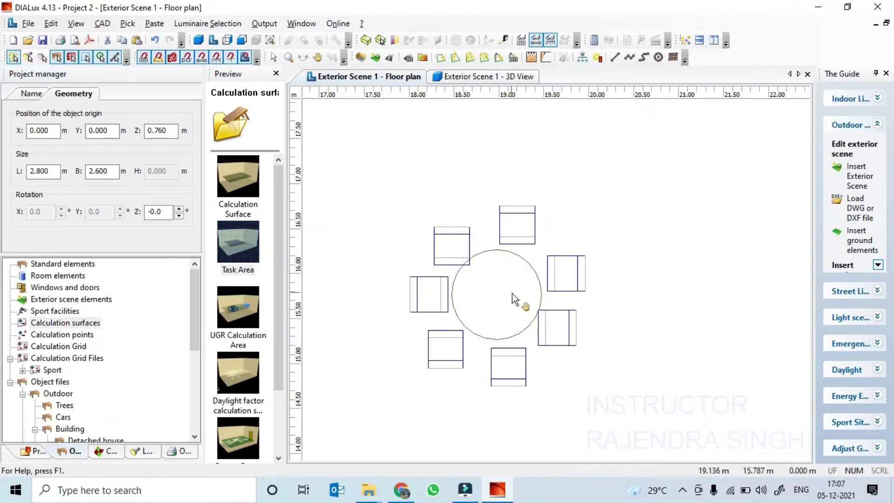
pyautogui.scroll(-6, 512, 293)
pyautogui.scroll(-5, 512, 303)
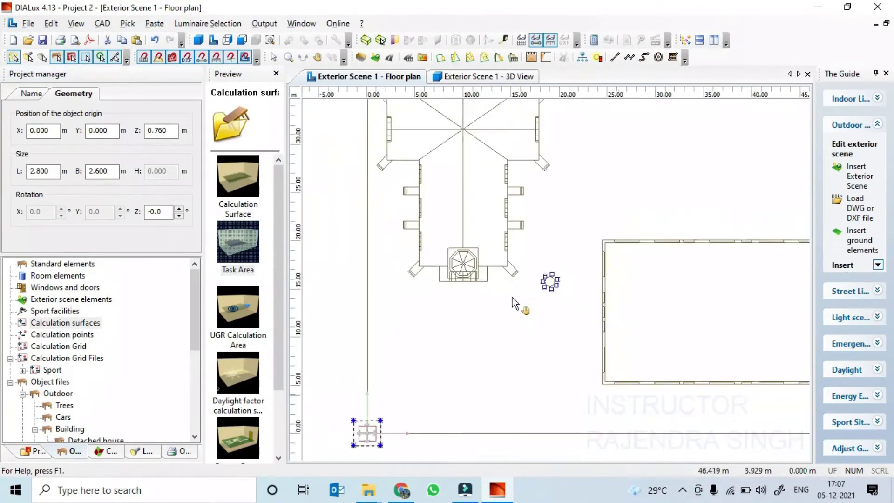
# Step: Move and stretch the task area to 29.4 × 50 m, covering the ground beside the church
pyautogui.moveTo(441, 379); pyautogui.dragTo(393, 245)
pyautogui.moveTo(518, 210); pyautogui.dragTo(517, 271, button='middle')
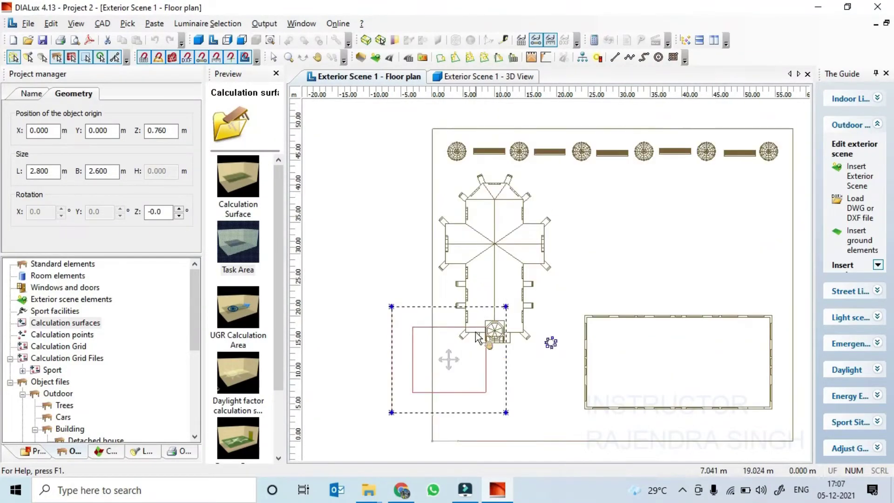
pyautogui.moveTo(447, 357); pyautogui.dragTo(623, 282)
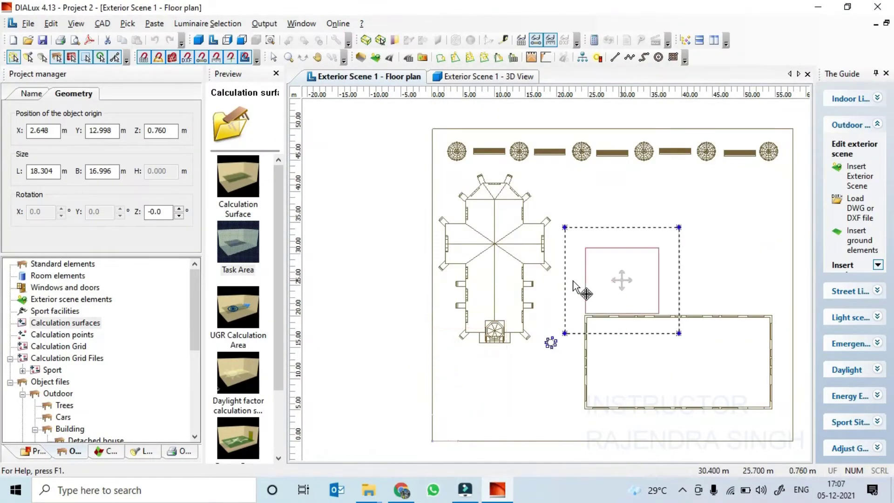
pyautogui.moveTo(565, 292); pyautogui.dragTo(525, 299)
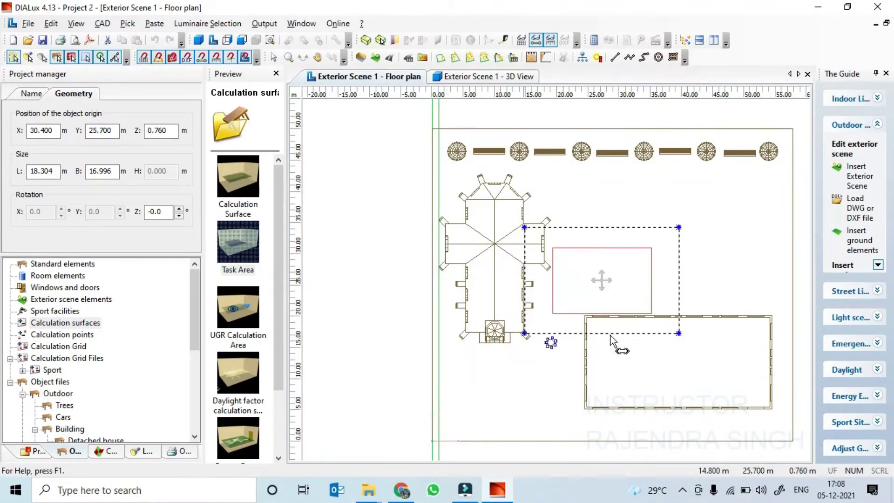
pyautogui.moveTo(610, 333); pyautogui.dragTo(616, 434)
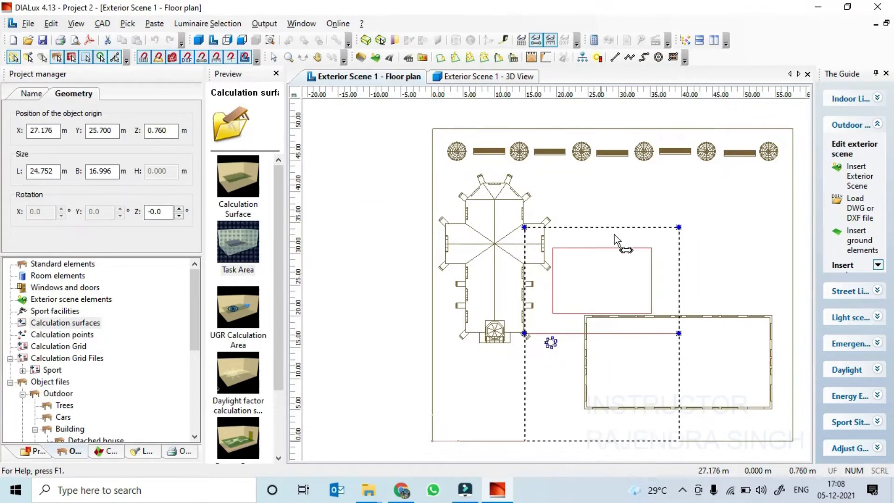
pyautogui.moveTo(608, 228); pyautogui.dragTo(610, 136)
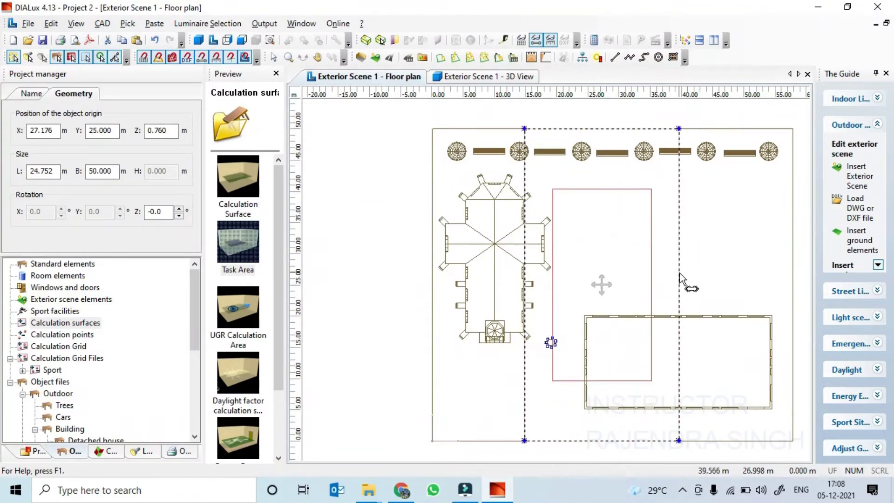
pyautogui.moveTo(679, 278); pyautogui.dragTo(714, 285)
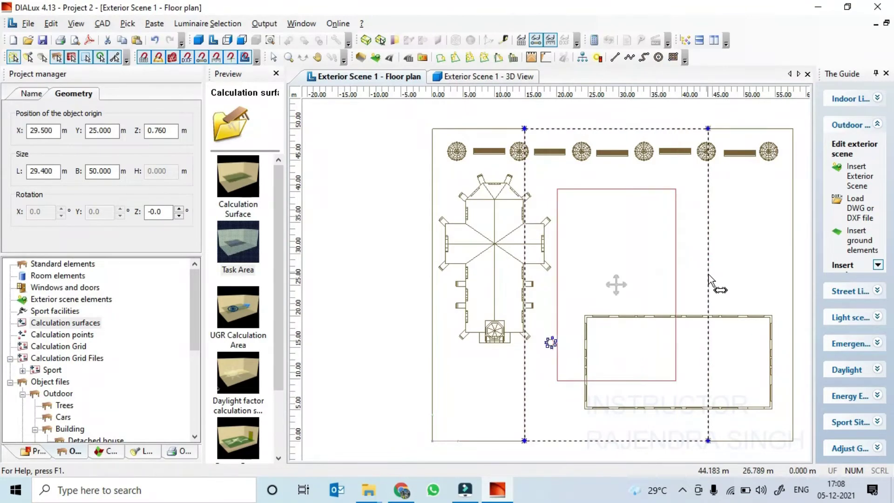
pyautogui.click(616, 285)
# Step: Set the task area height to 0.3 m and bring up Start Calculation
pyautogui.doubleClick(174, 133)
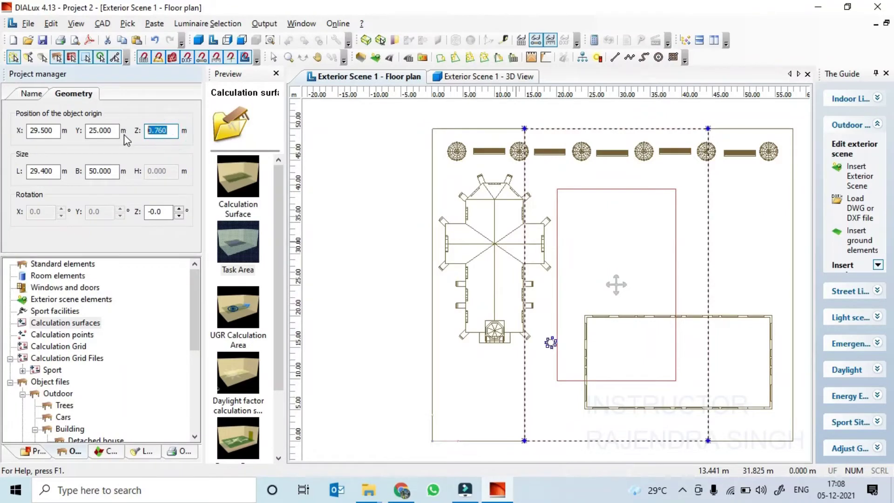
pyautogui.write('0.3')
pyautogui.click(594, 40)
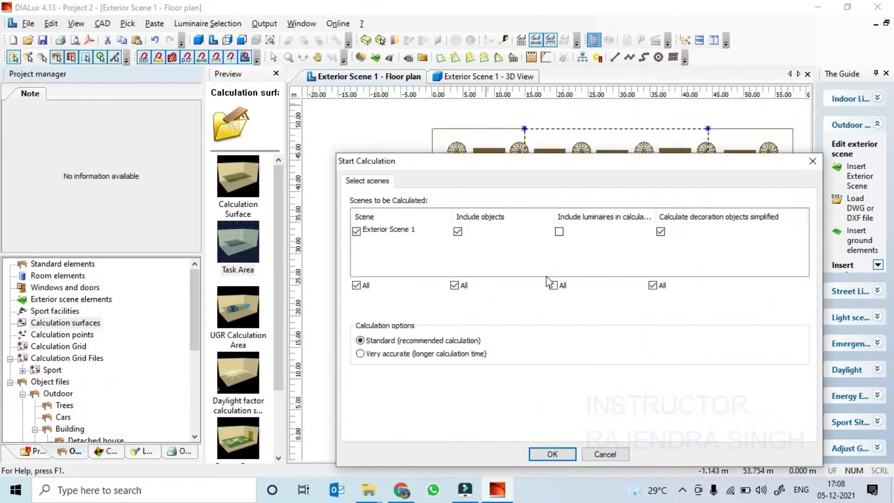
# Step: Run the lighting calculation and orbit the lit Exterior Scene 1 to inspect it
pyautogui.click(551, 455)
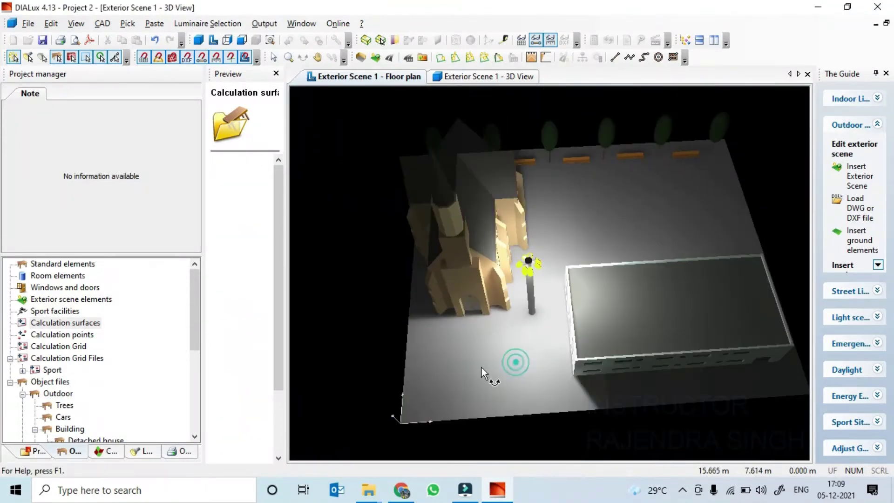
pyautogui.moveTo(482, 367); pyautogui.dragTo(543, 330)
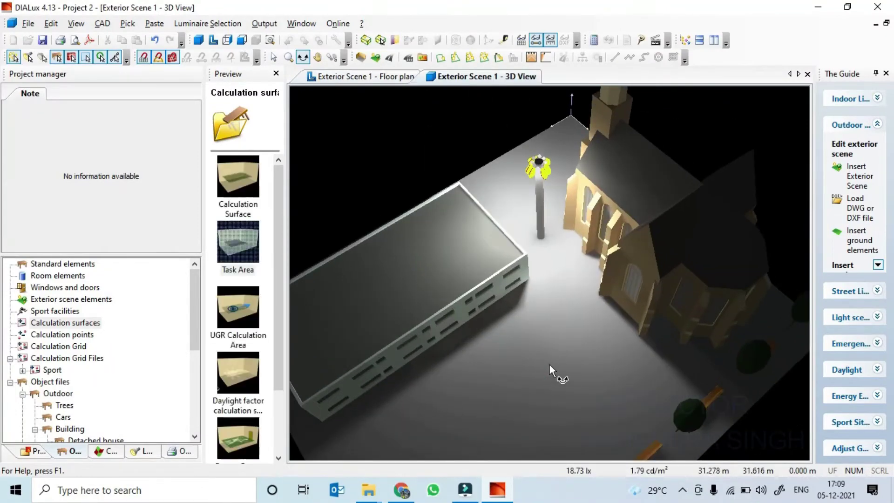
# Step: In the Output tree, open Value Chart (E) under Exterior Scene 1 > Exterior Surfaces > Task Area 1
pyautogui.moveTo(550, 364); pyautogui.dragTo(591, 410)
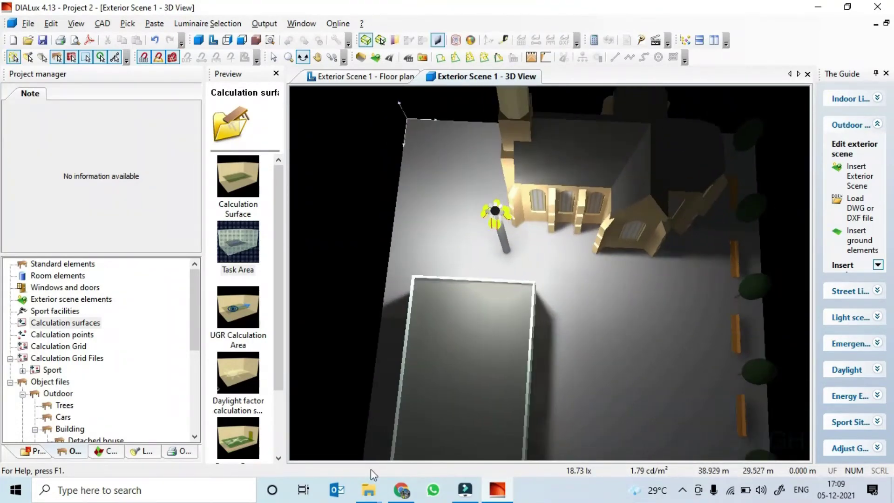
pyautogui.moveTo(195, 345); pyautogui.dragTo(198, 432)
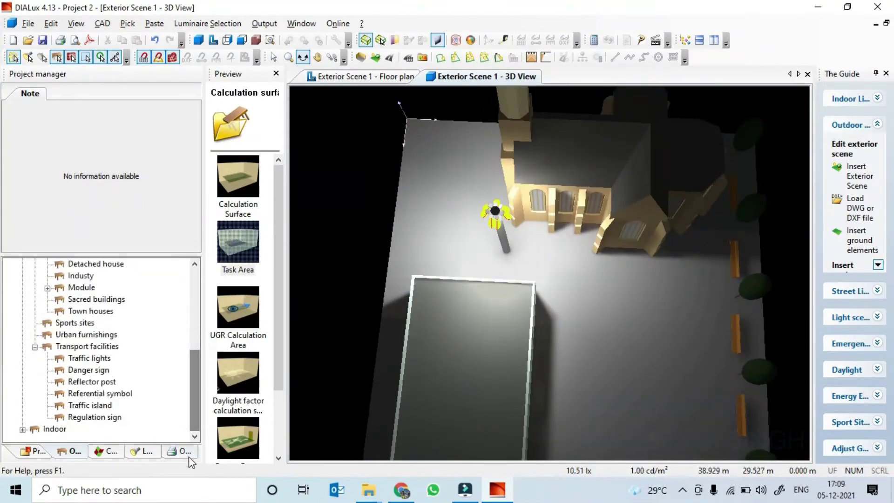
pyautogui.click(187, 455)
pyautogui.click(11, 264)
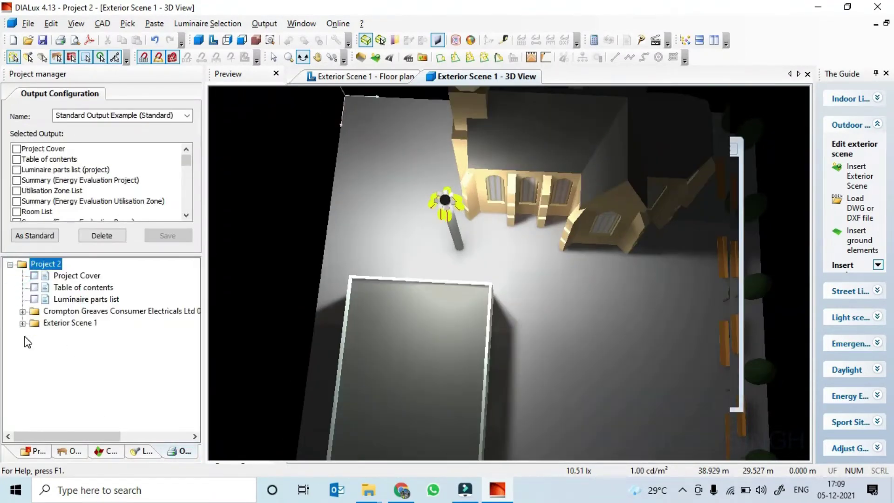
pyautogui.click(23, 324)
pyautogui.scroll(-5, 47, 365)
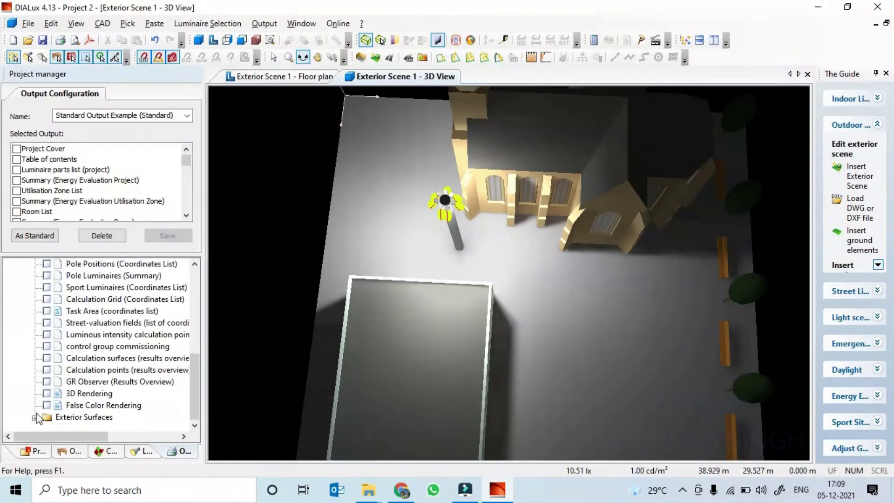
pyautogui.click(35, 418)
pyautogui.click(47, 405)
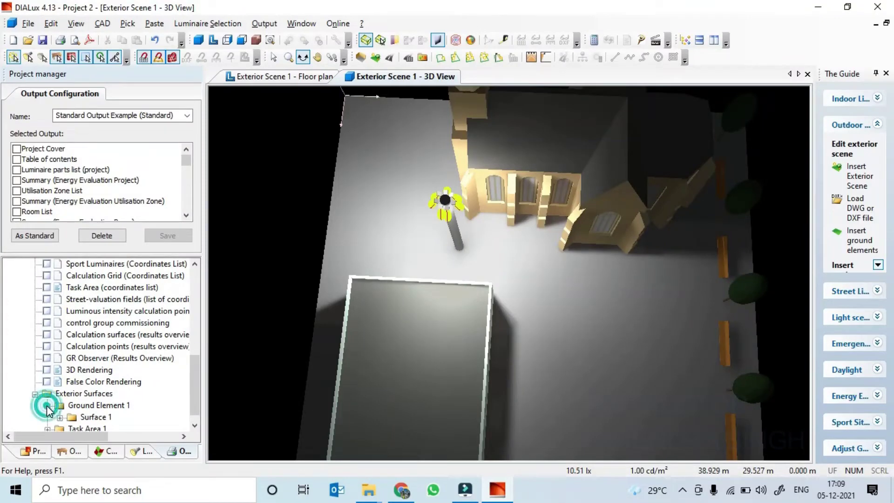
pyautogui.click(47, 417)
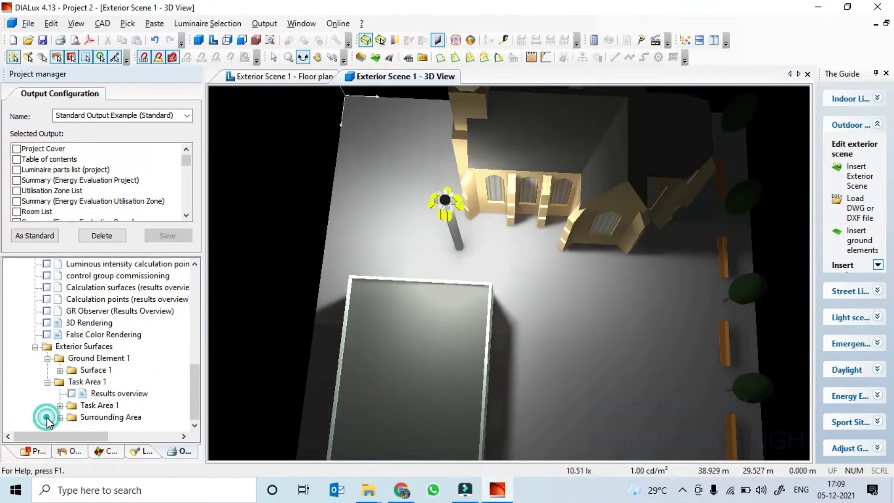
pyautogui.click(60, 406)
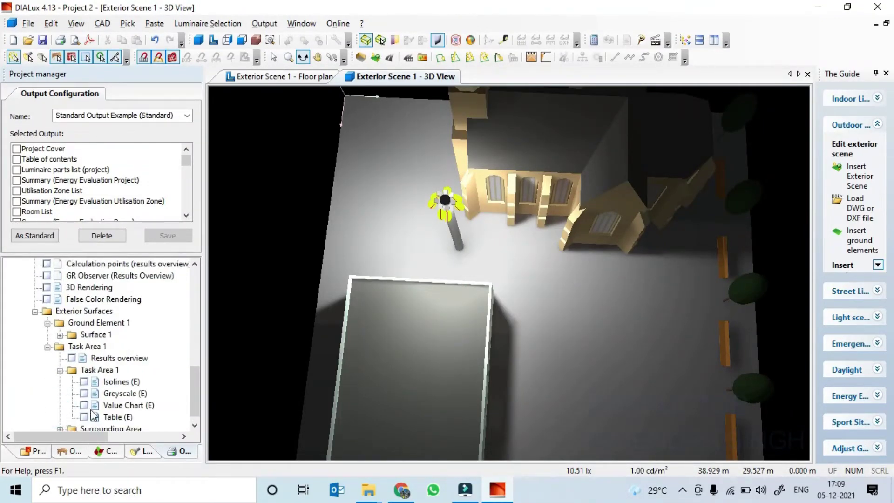
pyautogui.click(129, 408)
pyautogui.doubleClick(130, 407)
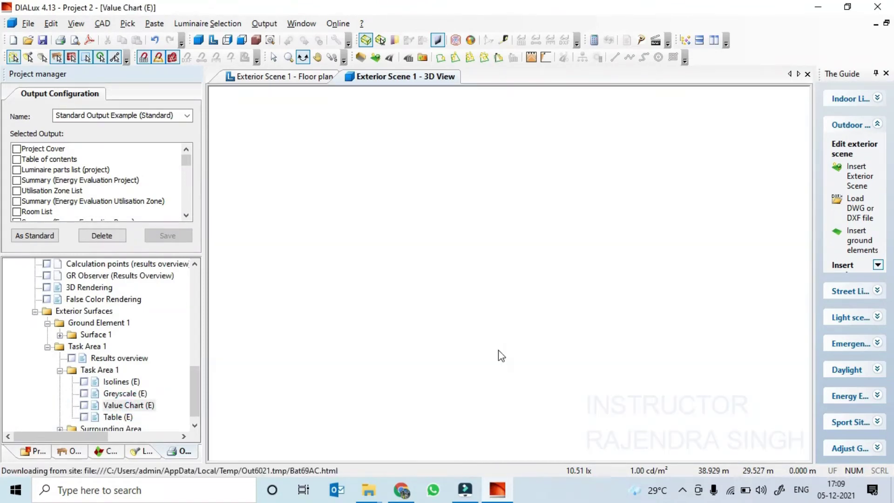
# Step: Review the summary (Task Area 1 averaging 55 lx), highlight the Surrounding Area values, and return to 3D
pyautogui.scroll(-1, 298, 292)
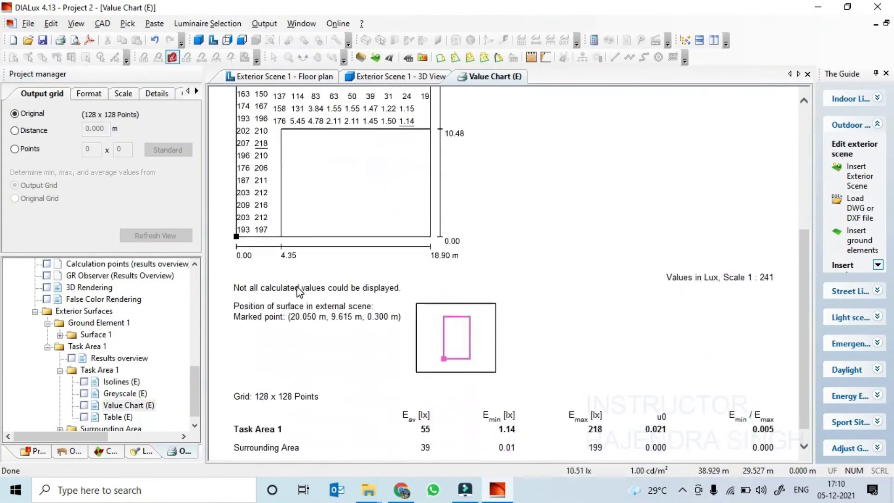
pyautogui.scroll(9, 298, 292)
pyautogui.scroll(-5, 298, 292)
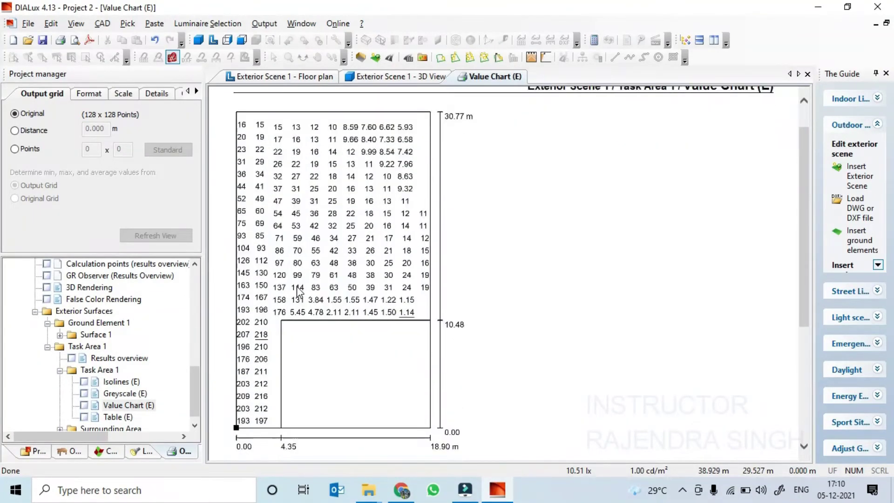
pyautogui.scroll(-5, 298, 292)
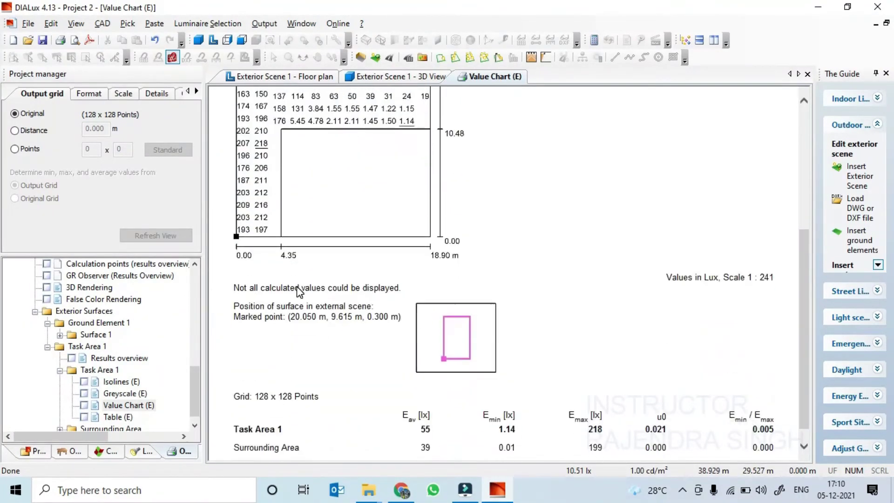
pyautogui.scroll(4, 298, 292)
pyautogui.scroll(6, 299, 292)
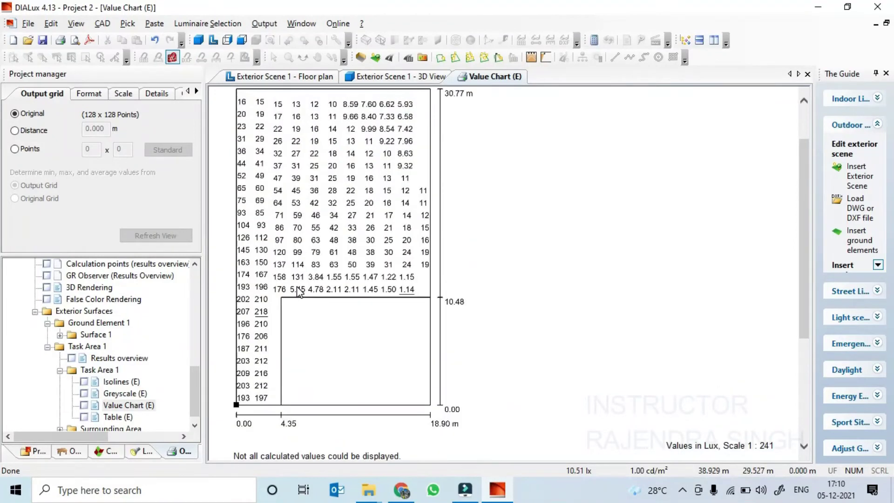
pyautogui.scroll(-5, 299, 292)
pyautogui.scroll(-5, 300, 292)
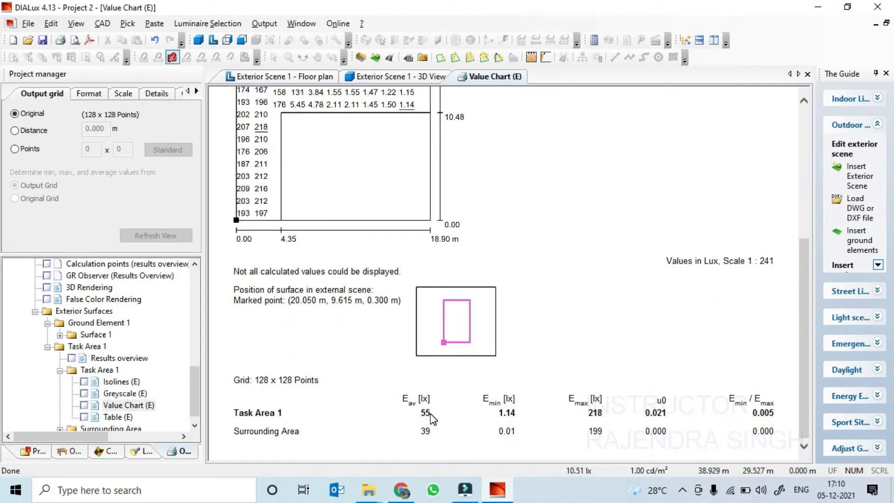
pyautogui.moveTo(422, 433); pyautogui.dragTo(519, 430)
pyautogui.moveTo(625, 433); pyautogui.dragTo(719, 433)
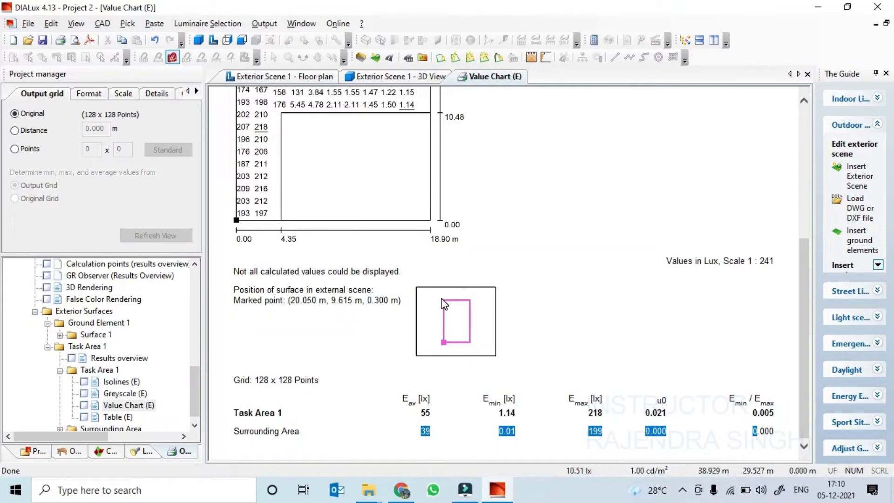
pyautogui.click(400, 77)
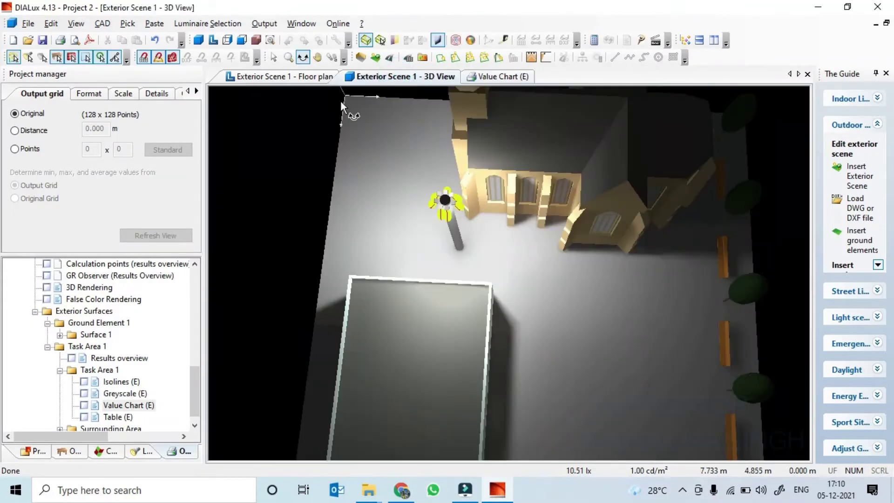
# Step: Select the luminaire pole beside the church in the 3D view
pyautogui.click(296, 77)
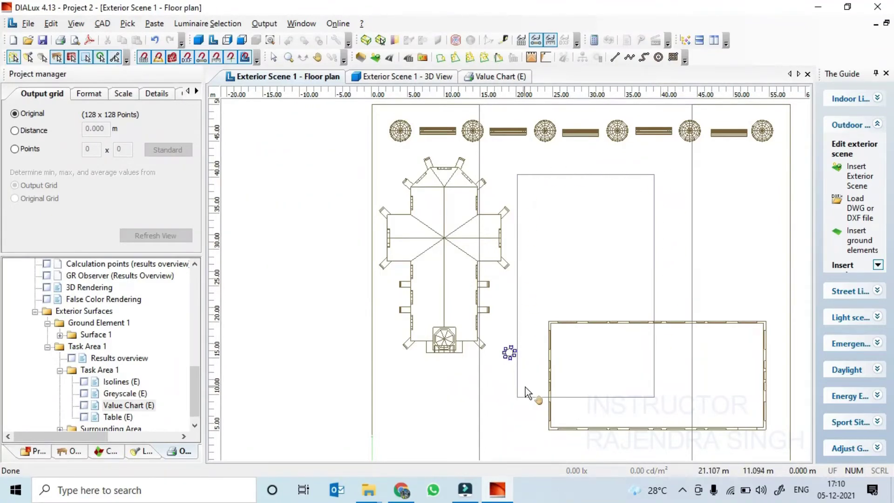
pyautogui.scroll(-2, 525, 387)
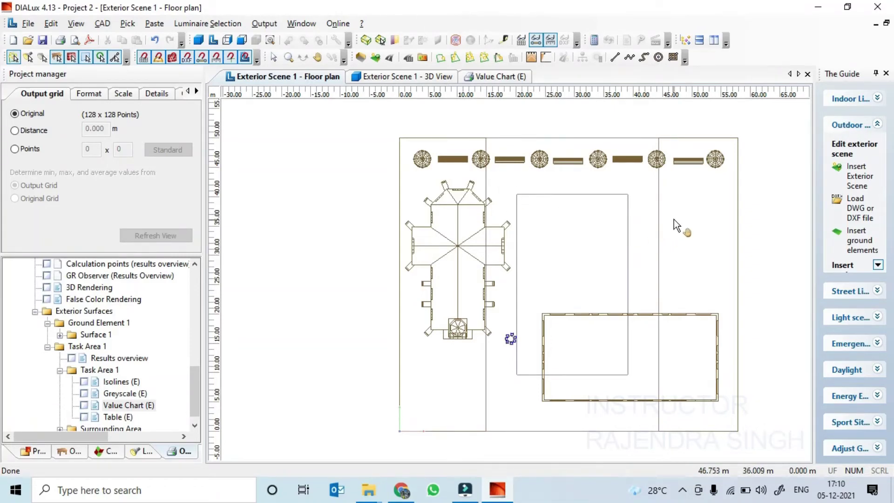
pyautogui.click(393, 78)
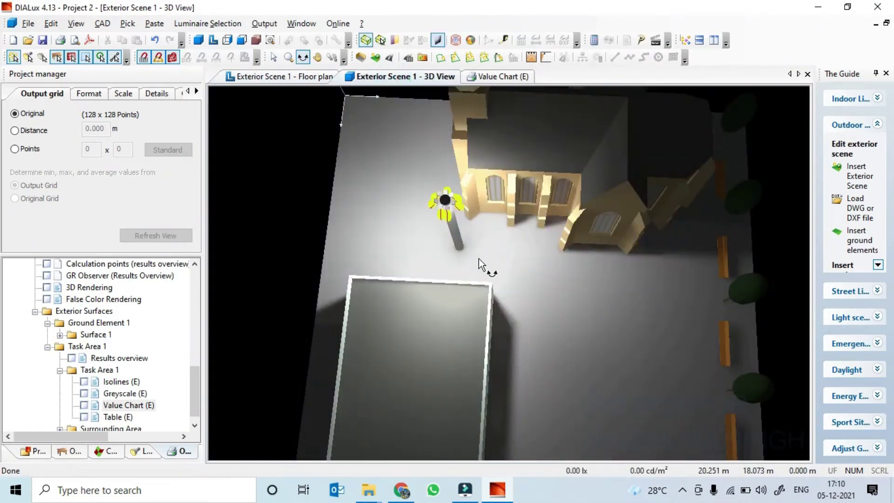
pyautogui.scroll(-5, 479, 258)
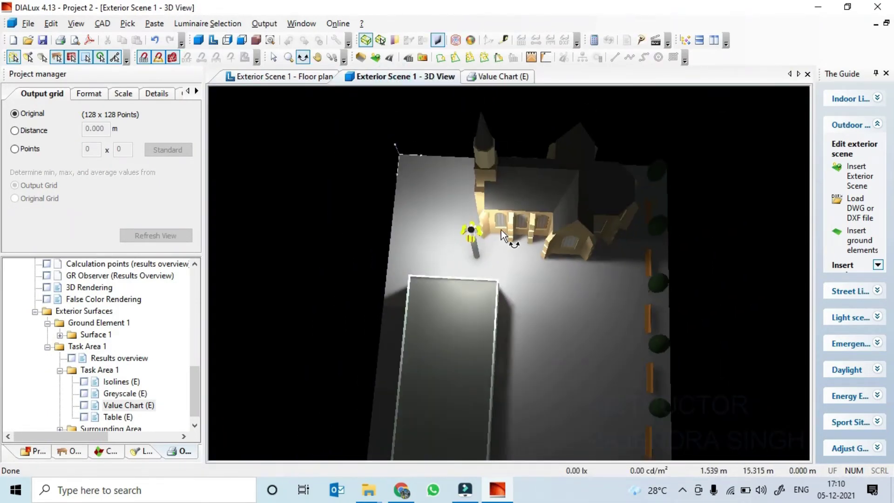
pyautogui.rightClick(476, 250)
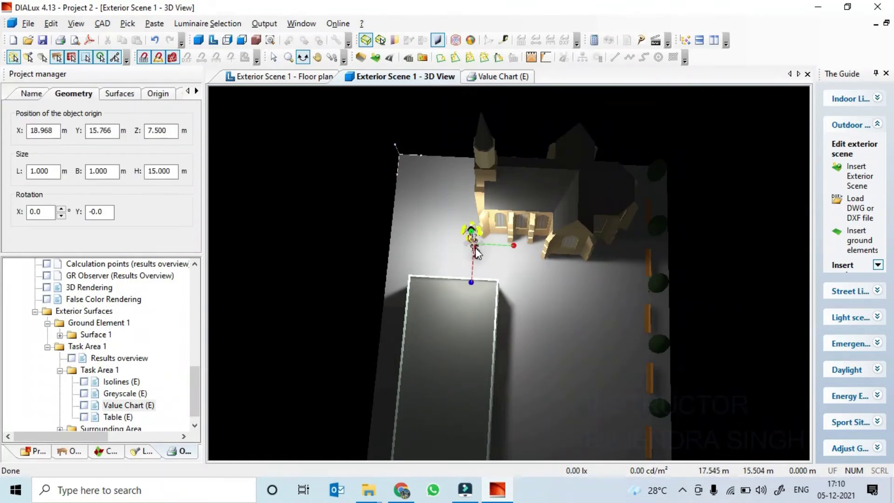
pyautogui.click(451, 263)
pyautogui.scroll(6, 480, 256)
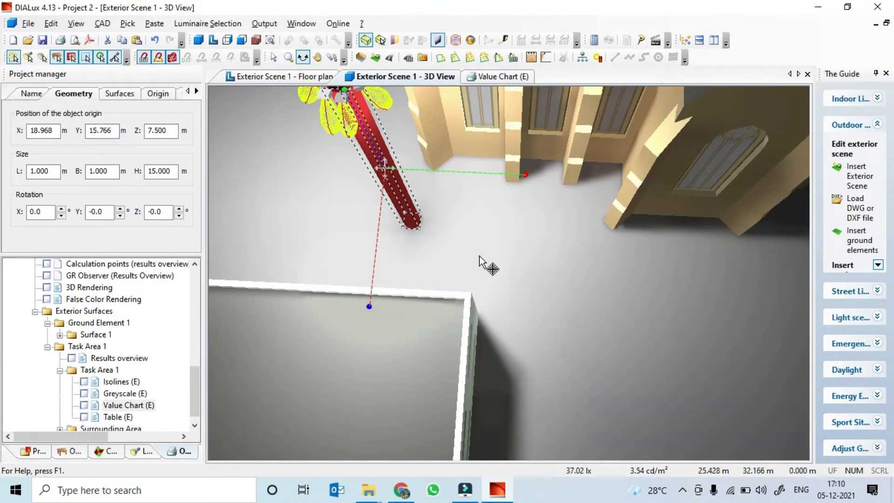
# Step: Discard the calculation results and move the pole copy to X 51.2 m, Y 41.1 m
pyautogui.click(285, 77)
pyautogui.scroll(3, 596, 238)
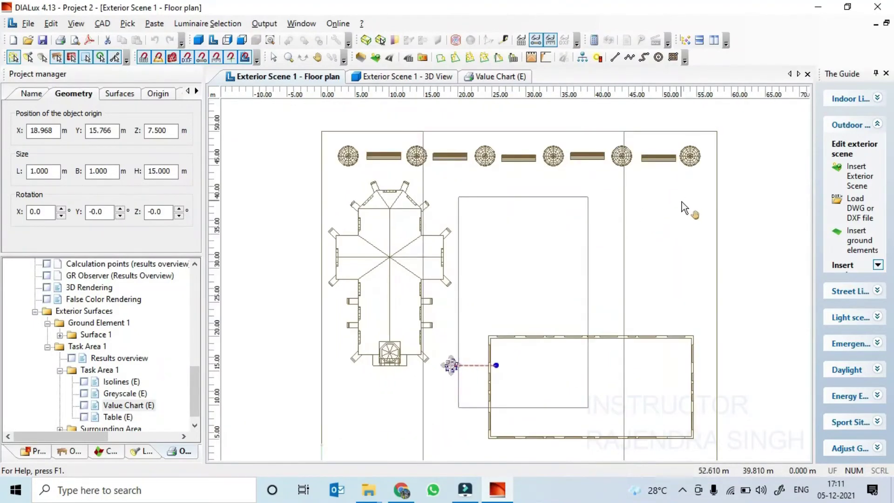
pyautogui.click(680, 202)
pyautogui.click(475, 297)
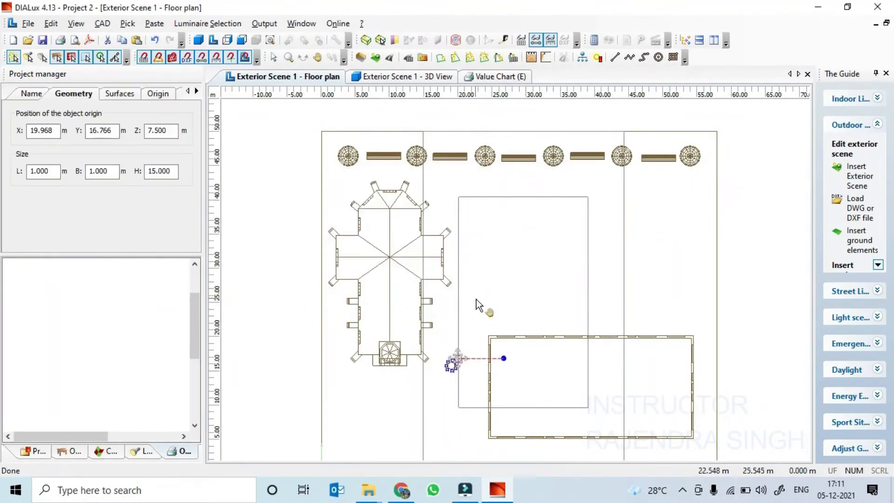
pyautogui.moveTo(450, 366); pyautogui.dragTo(505, 363)
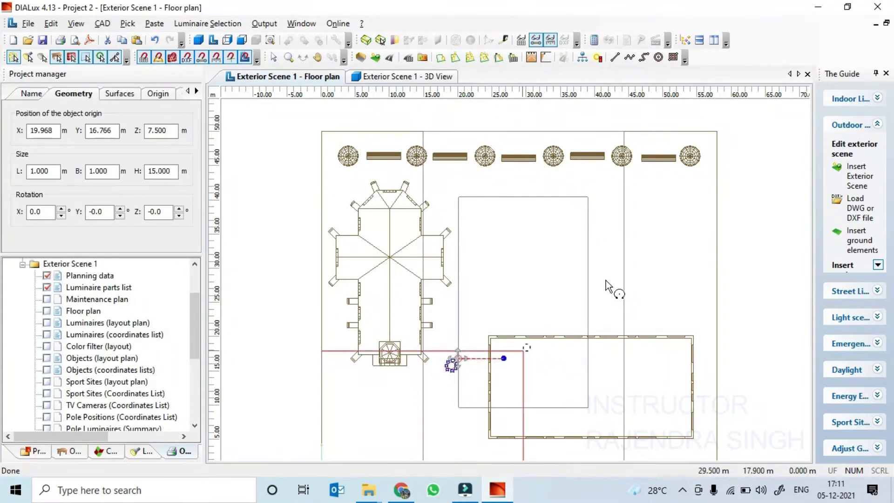
pyautogui.moveTo(669, 197)
pyautogui.mouseDown()
pyautogui.moveTo(678, 201)
pyautogui.moveTo(671, 195)
pyautogui.mouseUp()
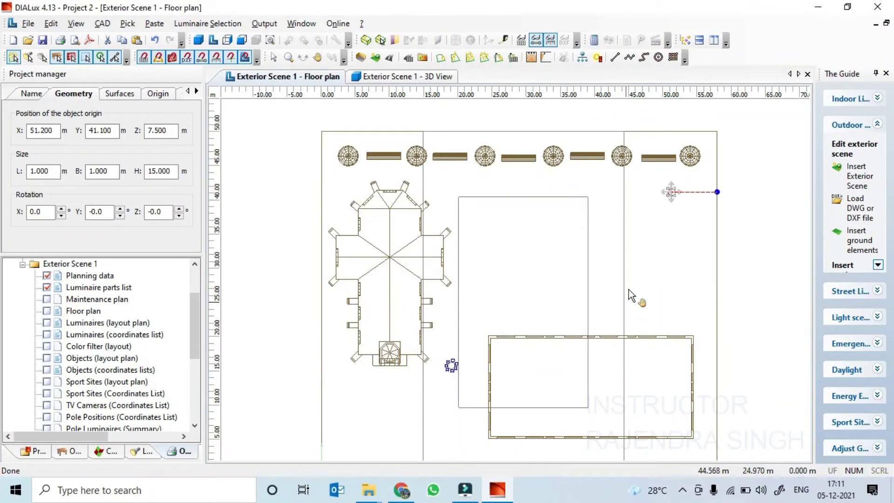
pyautogui.click(403, 76)
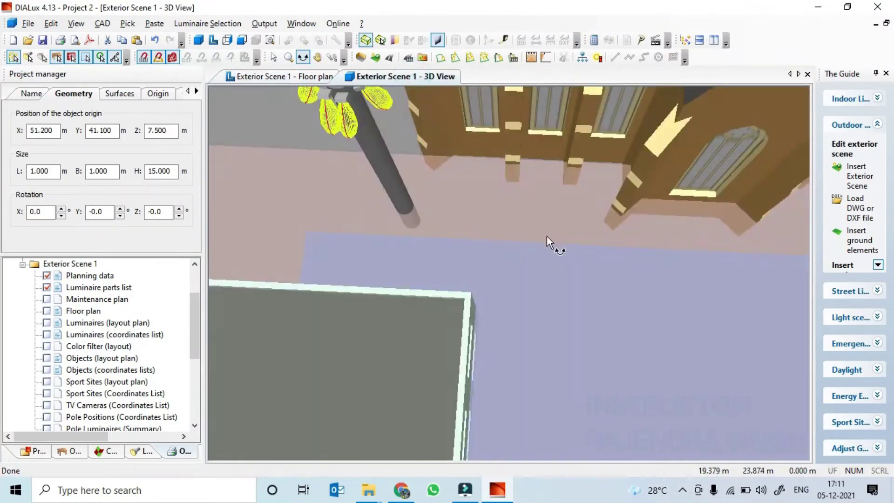
# Step: Copy the tilted luminaire on the first pole and paste a duplicate at X 20.6 m, Y 16.4 m
pyautogui.moveTo(546, 270); pyautogui.dragTo(583, 309)
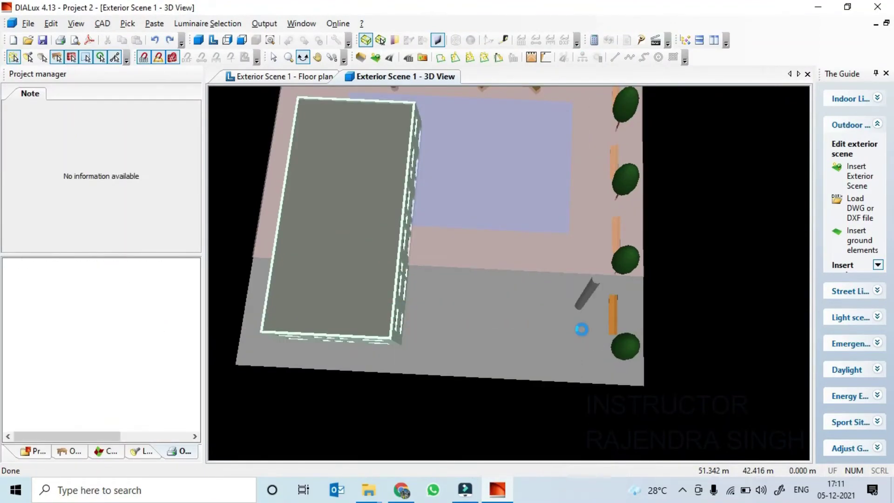
pyautogui.moveTo(582, 330); pyautogui.dragTo(478, 275)
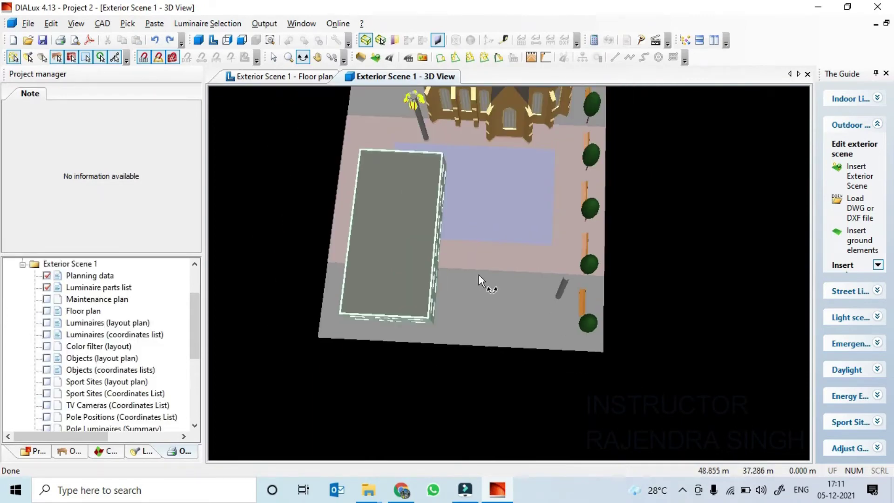
pyautogui.moveTo(392, 108); pyautogui.dragTo(412, 187, button='middle')
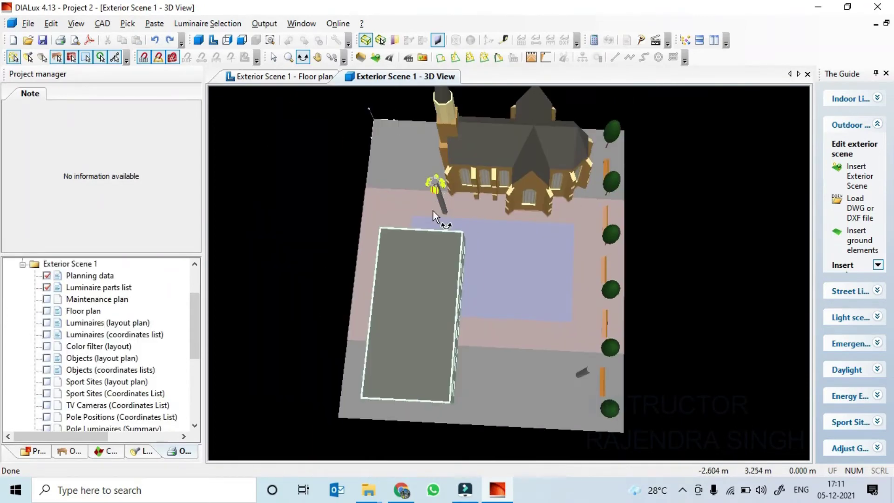
pyautogui.scroll(3, 433, 211)
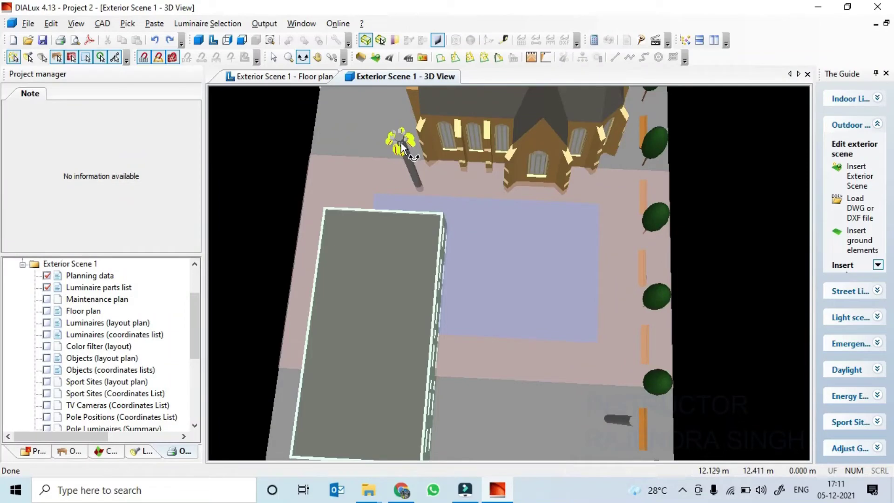
pyautogui.rightClick(400, 142)
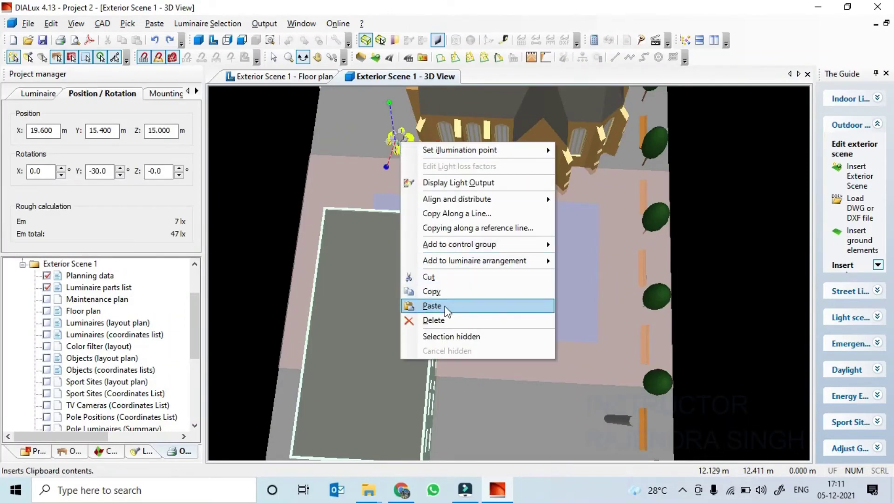
pyautogui.click(437, 292)
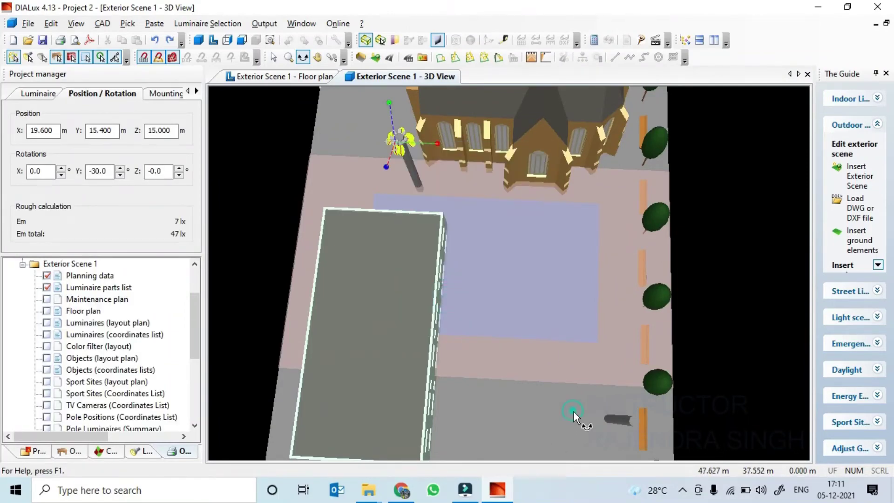
pyautogui.hotkey('ctrl', 'v')
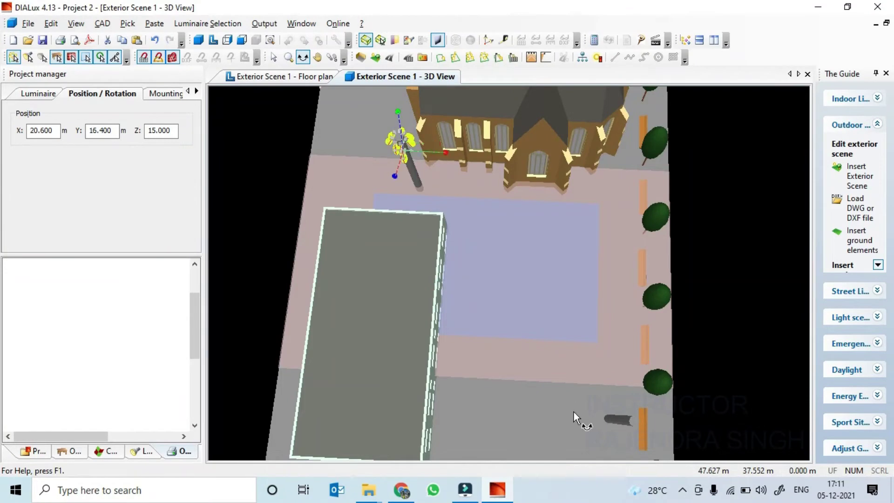
pyautogui.click(324, 77)
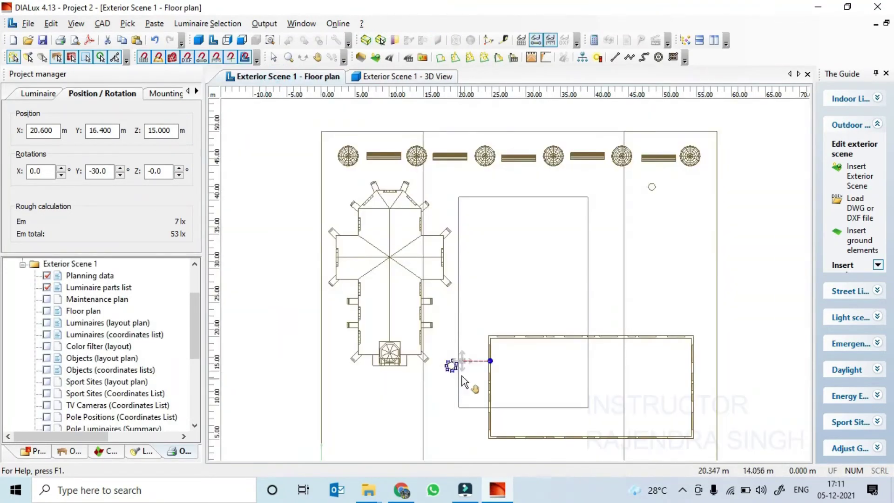
# Step: Move the luminaire copy to X 47.8, Y 41.4 m and save the project as Project2.dlx
pyautogui.moveTo(462, 364); pyautogui.dragTo(650, 195)
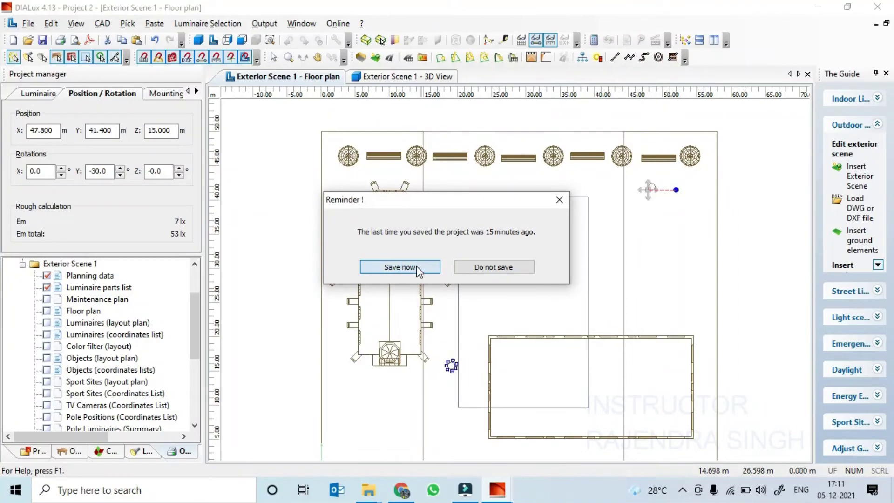
pyautogui.click(417, 269)
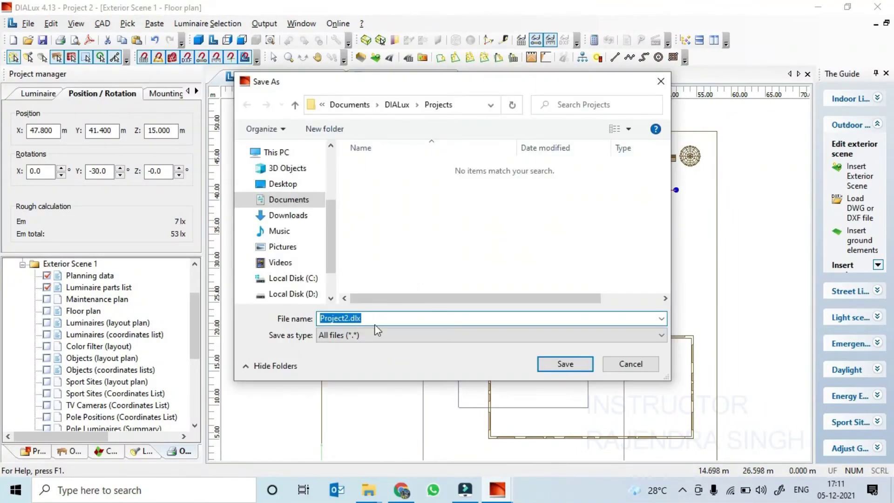
pyautogui.click(569, 366)
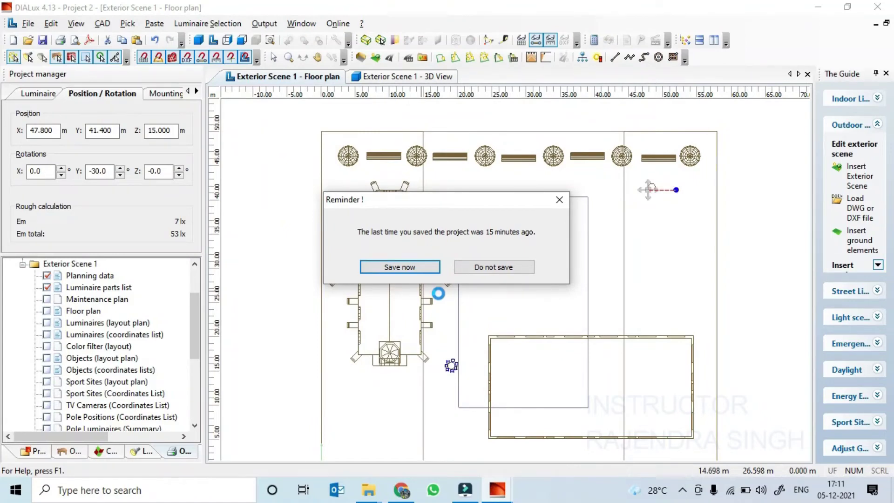
pyautogui.scroll(2, 468, 380)
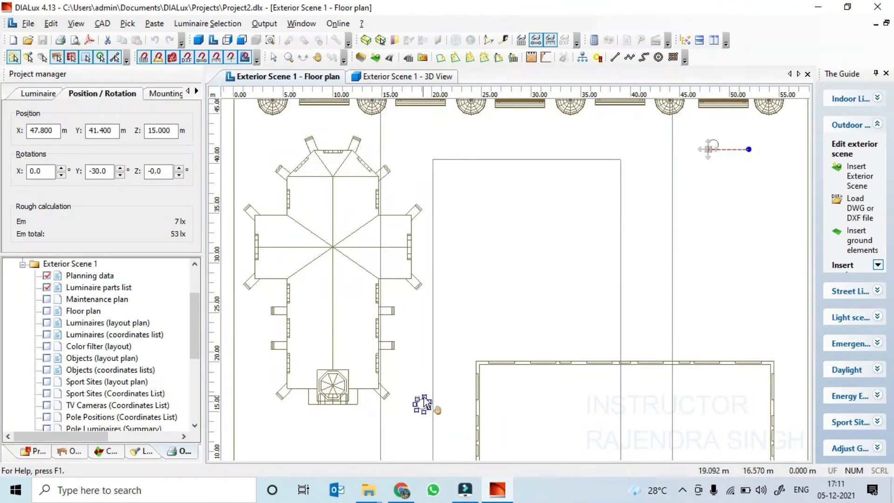
# Step: Copy a tilted head from the church-side pole and drag the pasted copy toward the top-right pole
pyautogui.rightClick(423, 398)
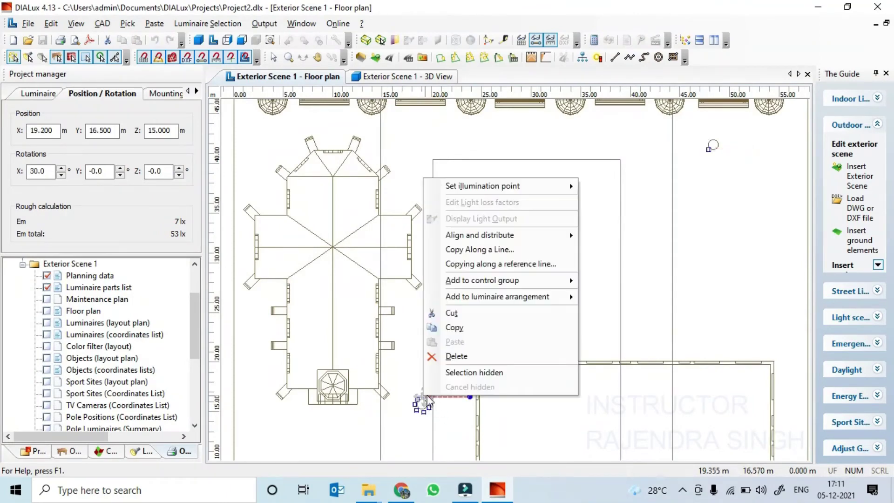
pyautogui.click(462, 323)
pyautogui.click(550, 303)
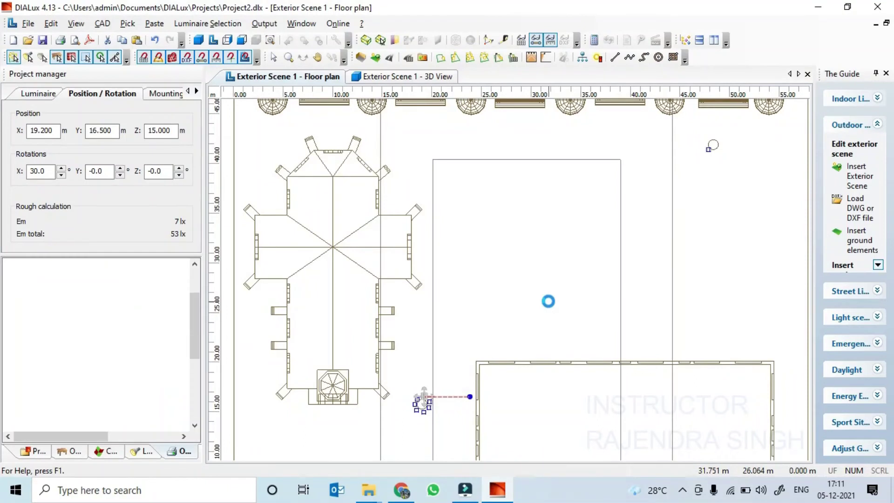
pyautogui.moveTo(433, 384); pyautogui.dragTo(717, 139)
pyautogui.scroll(4, 717, 198)
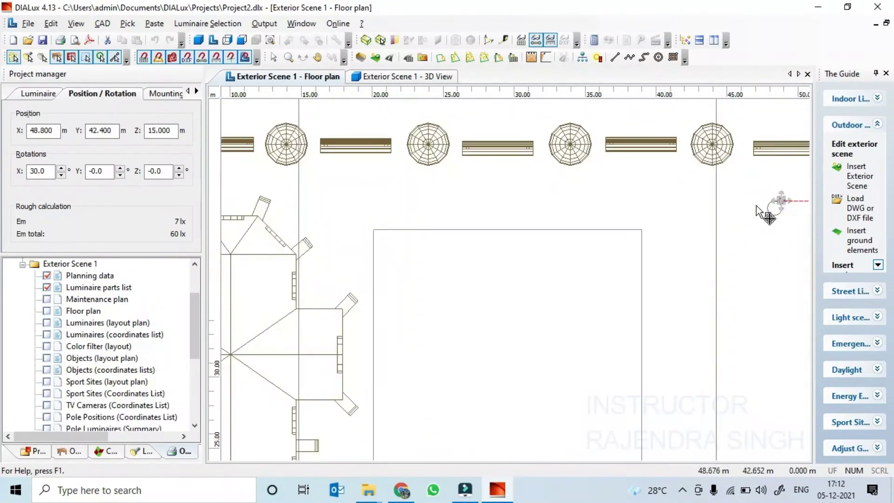
pyautogui.scroll(1, 718, 231)
pyautogui.moveTo(691, 276); pyautogui.dragTo(508, 450, button='middle')
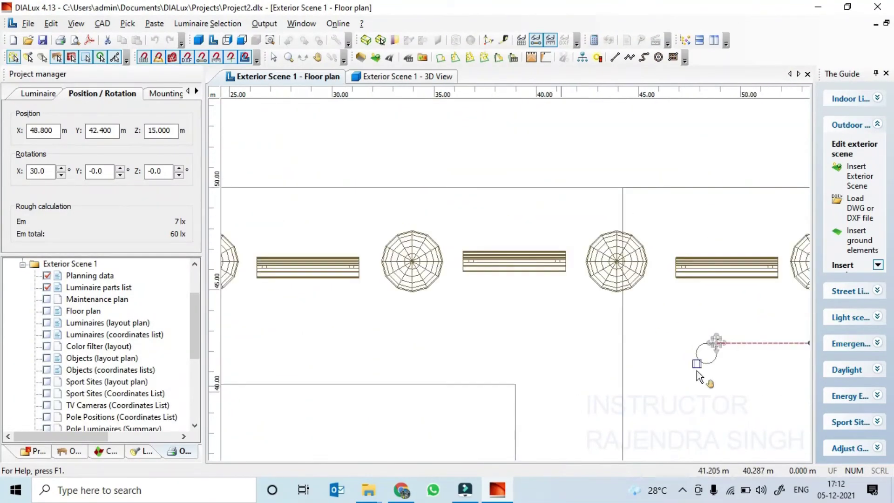
# Step: Fine-tune the copied head onto the top-right pole at X 48.237, Y 42.652 m, 15 m high
pyautogui.moveTo(707, 345)
pyautogui.mouseDown()
pyautogui.moveTo(700, 346)
pyautogui.moveTo(708, 341)
pyautogui.moveTo(708, 349)
pyautogui.mouseUp()
pyautogui.scroll(3, 695, 345)
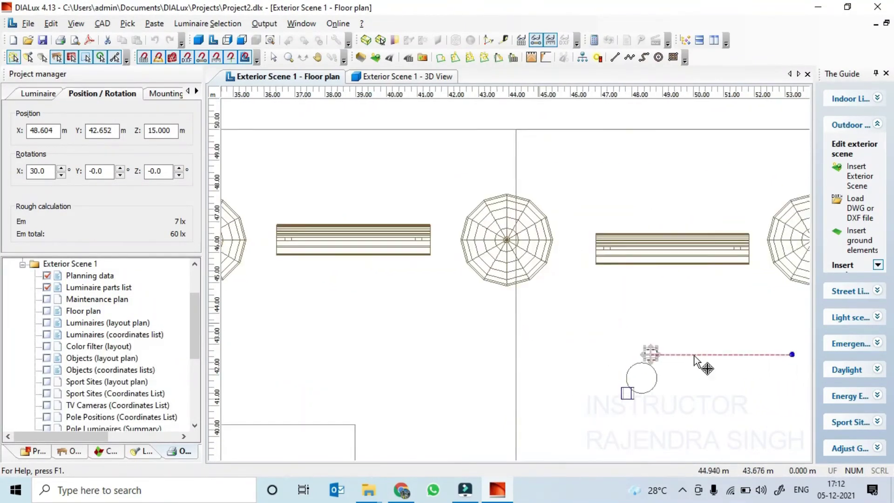
pyautogui.scroll(5, 694, 356)
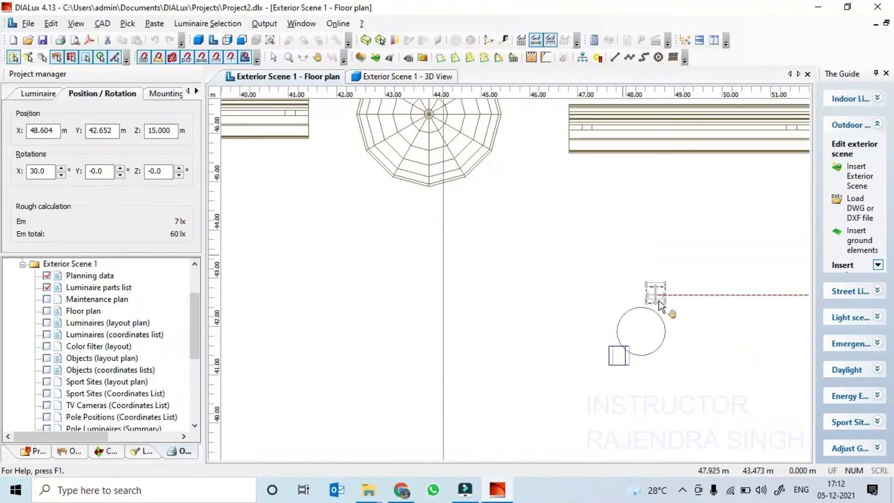
pyautogui.moveTo(664, 304); pyautogui.dragTo(649, 308)
pyautogui.moveTo(653, 347); pyautogui.dragTo(652, 345)
pyautogui.scroll(-5, 638, 354)
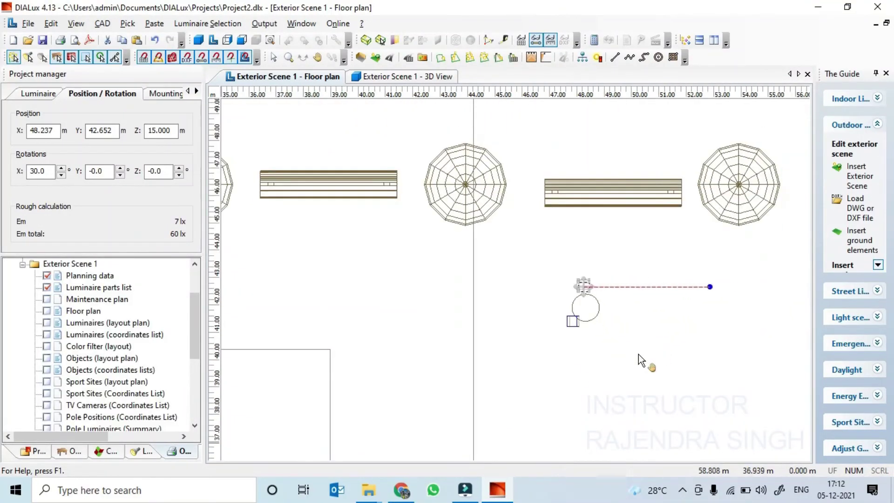
pyautogui.scroll(-3, 554, 335)
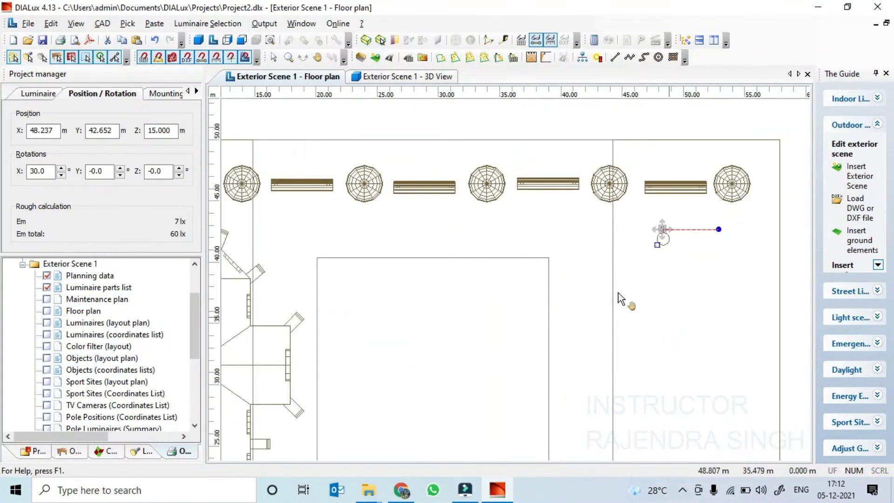
pyautogui.moveTo(491, 355); pyautogui.dragTo(514, 299, button='middle')
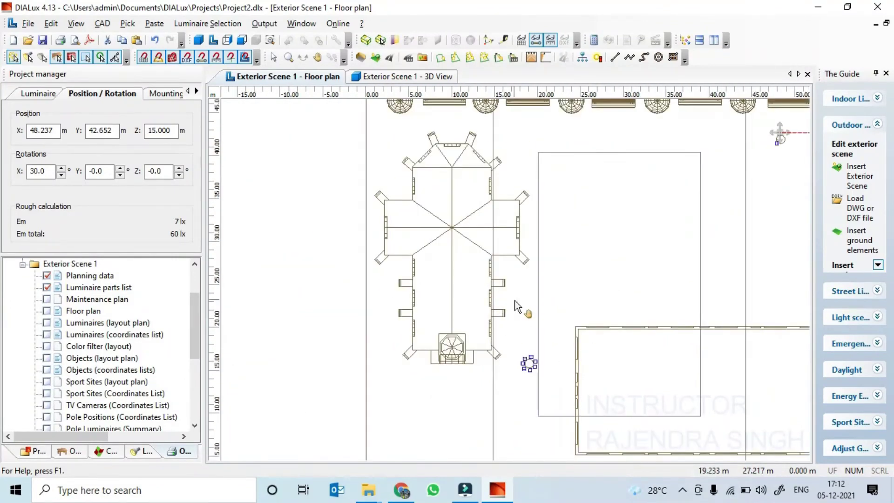
# Step: Copy the pole beside the church, paste a duplicate, then delete it again
pyautogui.rightClick(531, 353)
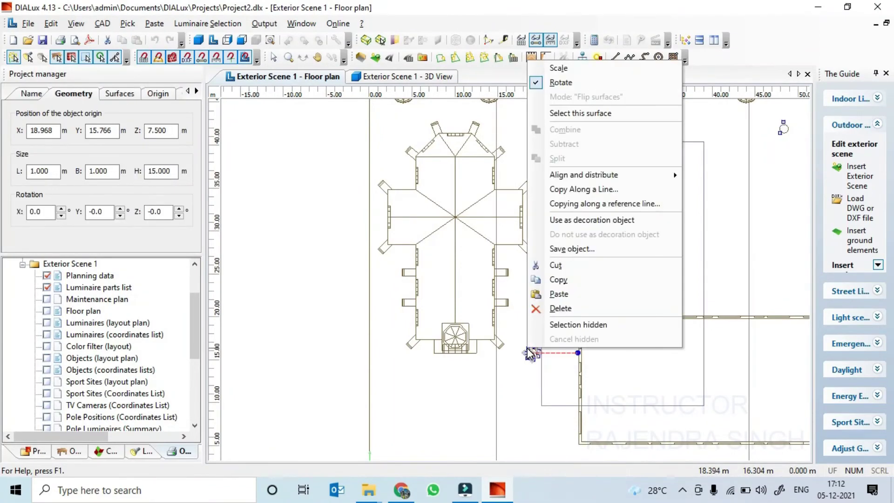
pyautogui.click(547, 279)
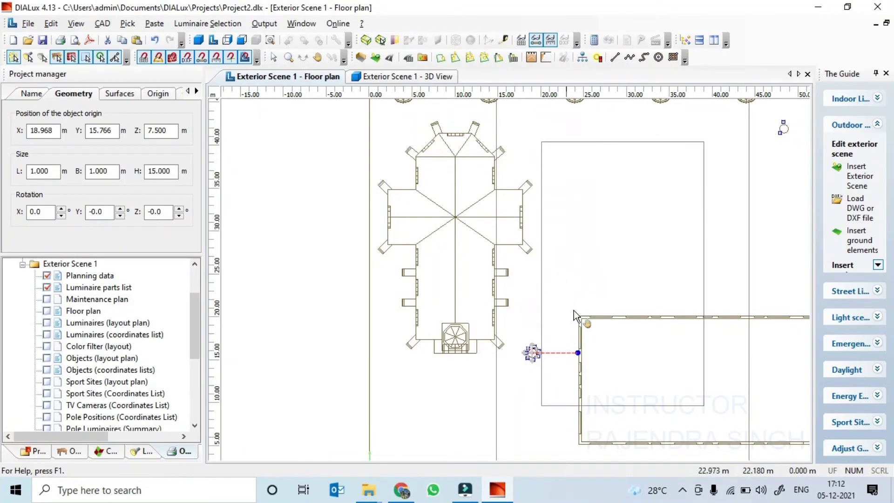
pyautogui.moveTo(624, 228); pyautogui.dragTo(534, 308, button='middle')
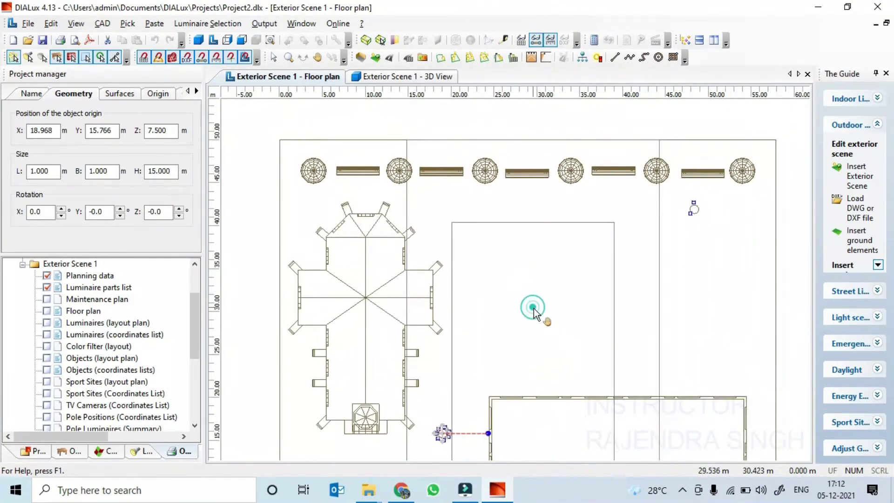
pyautogui.hotkey('ctrl', 'v')
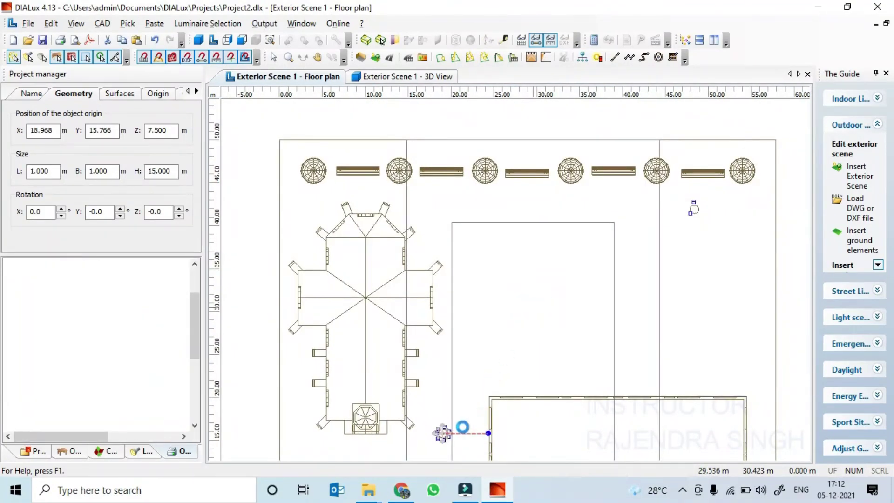
pyautogui.moveTo(462, 436); pyautogui.dragTo(521, 339)
pyautogui.press('Delete')
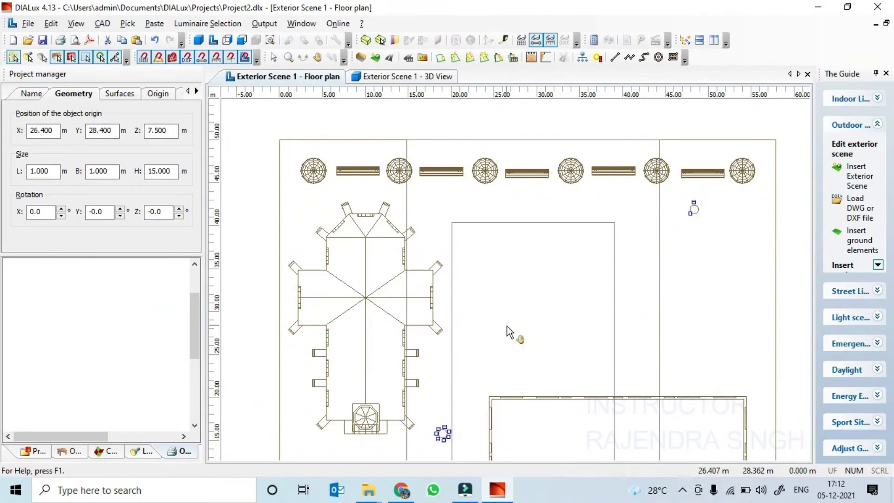
# Step: Copy another tilted luminaire head from the church-side pole
pyautogui.scroll(3, 439, 395)
pyautogui.moveTo(441, 381); pyautogui.dragTo(465, 216, button='middle')
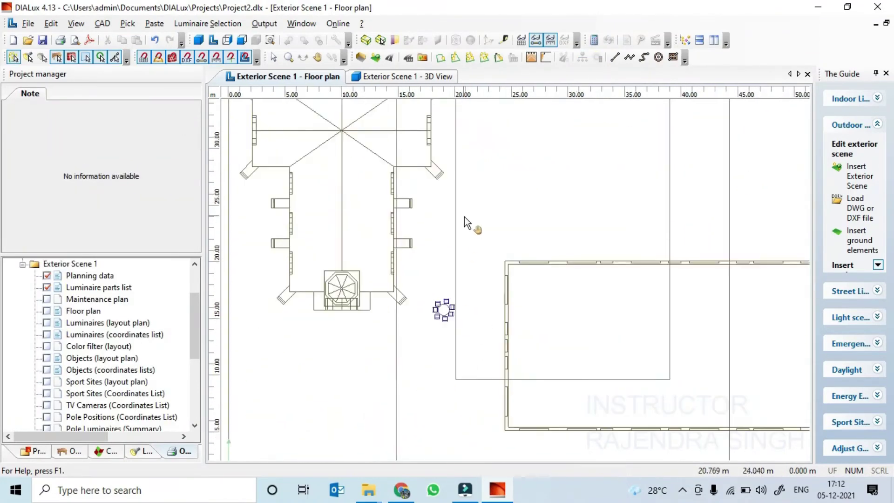
pyautogui.scroll(4, 419, 302)
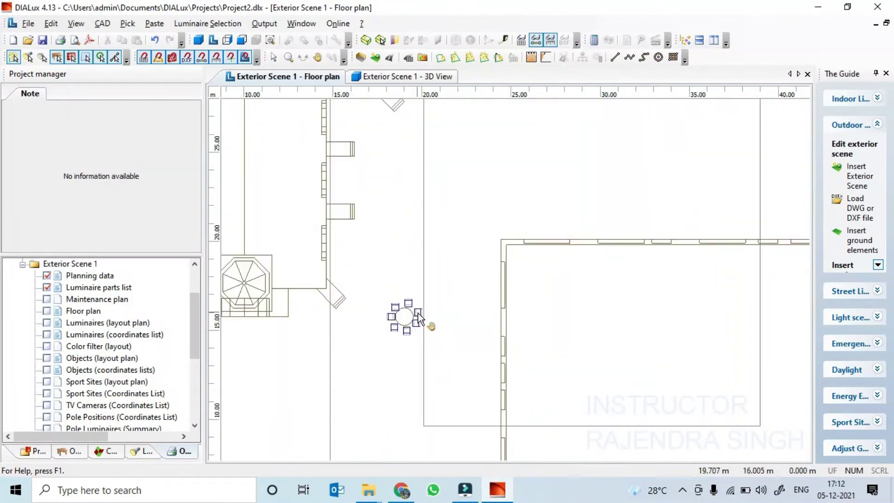
pyautogui.rightClick(418, 319)
pyautogui.click(454, 240)
# Step: Navigate to the upper-right area to find the pasted luminaire head
pyautogui.scroll(-1, 578, 205)
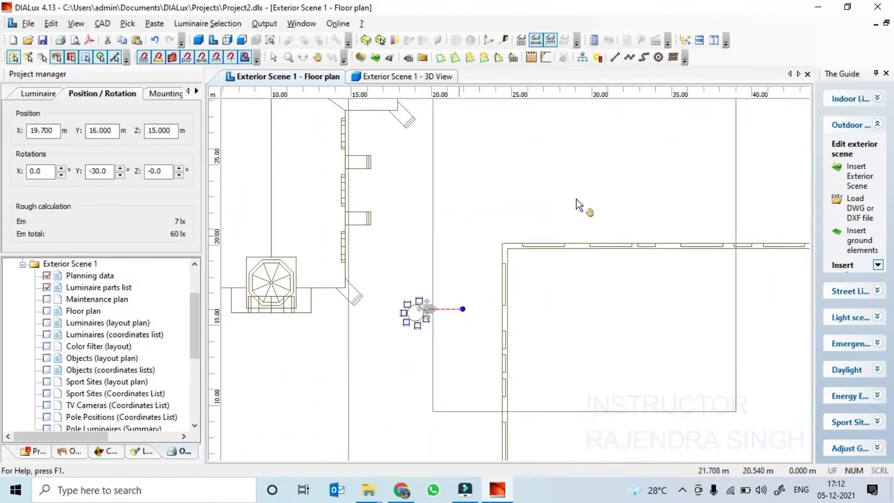
pyautogui.scroll(-1, 576, 200)
pyautogui.moveTo(463, 313); pyautogui.dragTo(294, 467, button='middle')
pyautogui.moveTo(585, 205); pyautogui.dragTo(447, 301, button='middle')
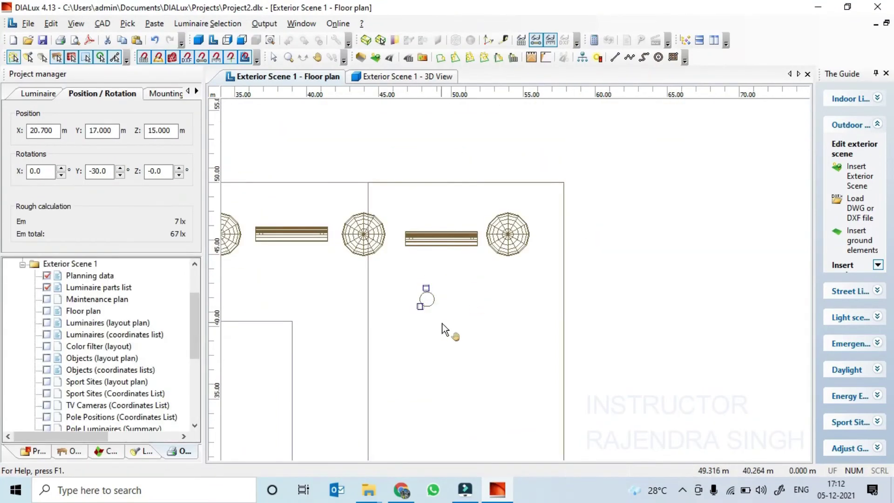
pyautogui.scroll(-3, 442, 322)
pyautogui.moveTo(447, 321); pyautogui.dragTo(532, 231, button='middle')
pyautogui.moveTo(377, 370); pyautogui.dragTo(406, 302, button='middle')
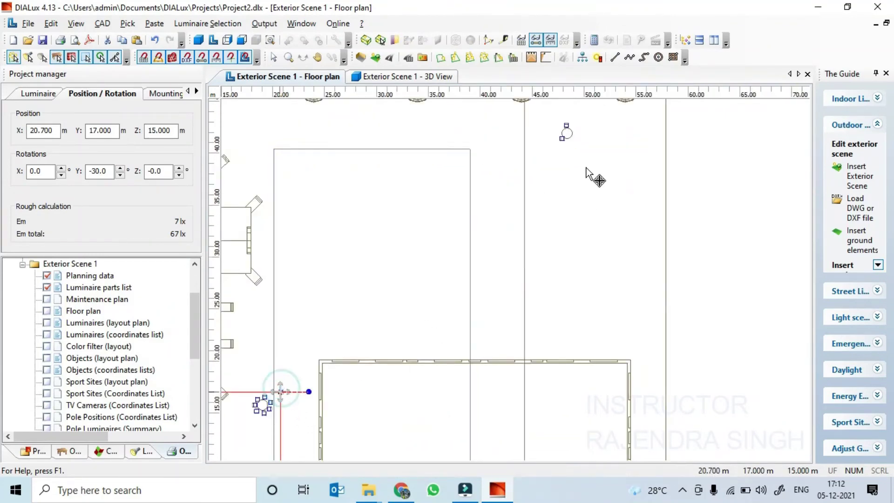
# Step: Set the head on the top-right pole's upper right at X 48.8, Y 42.4 m
pyautogui.moveTo(579, 132); pyautogui.dragTo(580, 132)
pyautogui.moveTo(579, 133); pyautogui.dragTo(557, 322, button='middle')
pyautogui.scroll(5, 556, 212)
pyautogui.scroll(3, 603, 225)
pyautogui.scroll(2, 564, 258)
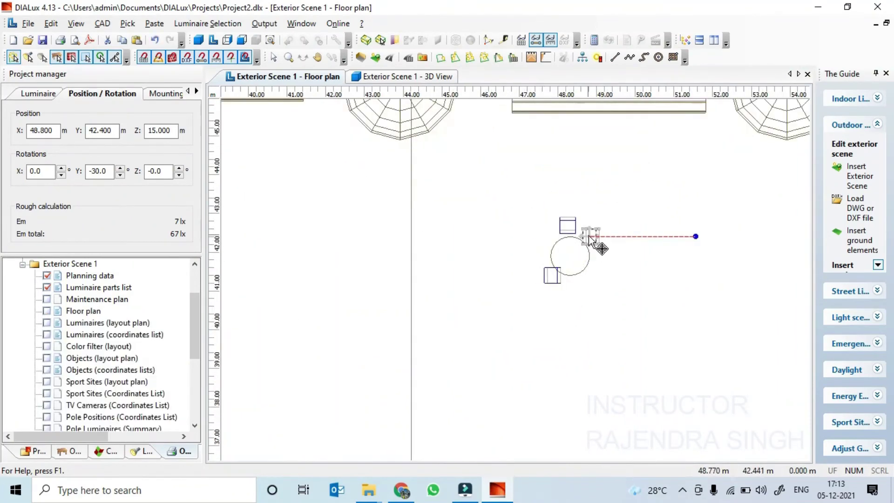
pyautogui.moveTo(588, 234); pyautogui.dragTo(593, 244)
pyautogui.click(600, 271)
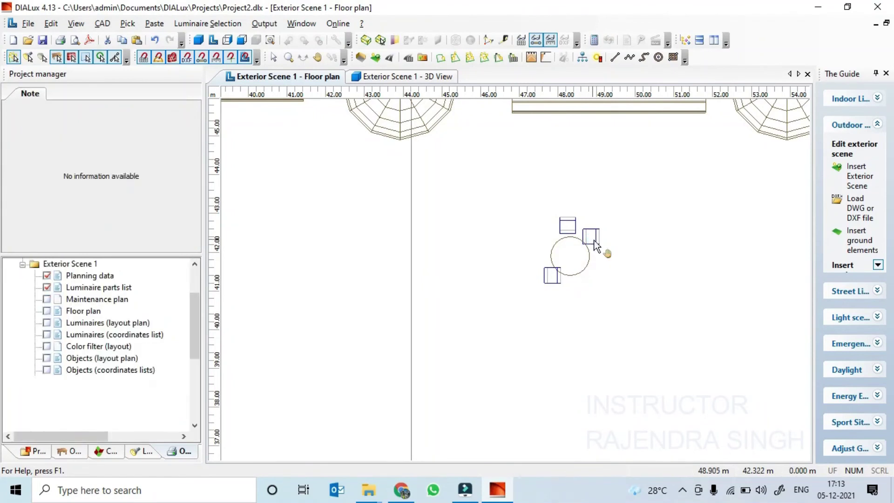
# Step: Copy a top-right pole head and paste two copies at X 49.0/Y 41.8 and X 48.6/Y 41.3 m
pyautogui.rightClick(592, 238)
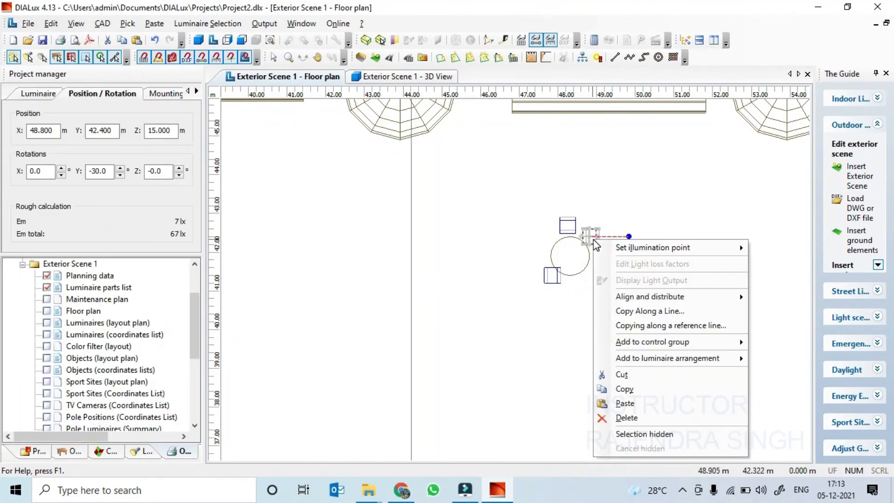
pyautogui.click(624, 389)
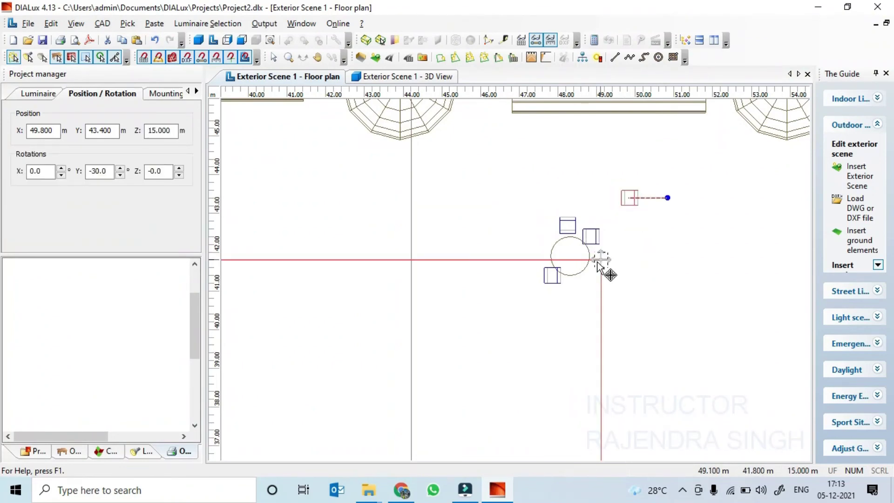
pyautogui.click(591, 331)
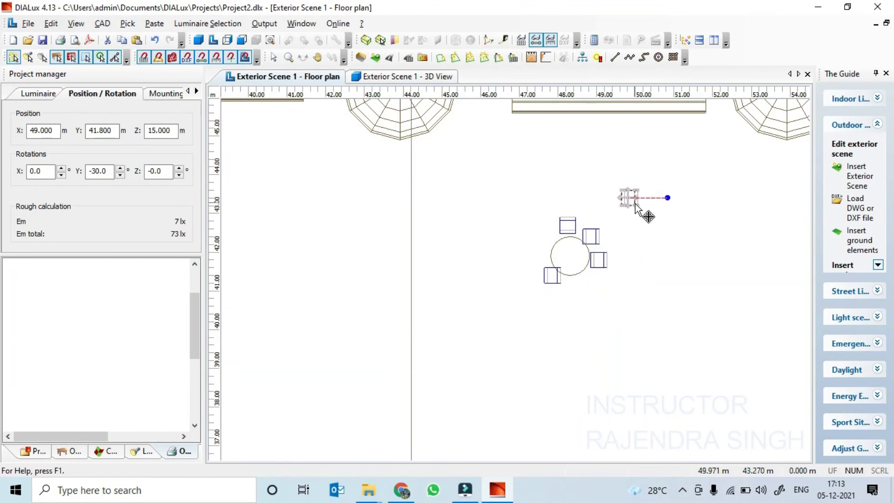
pyautogui.click(583, 285)
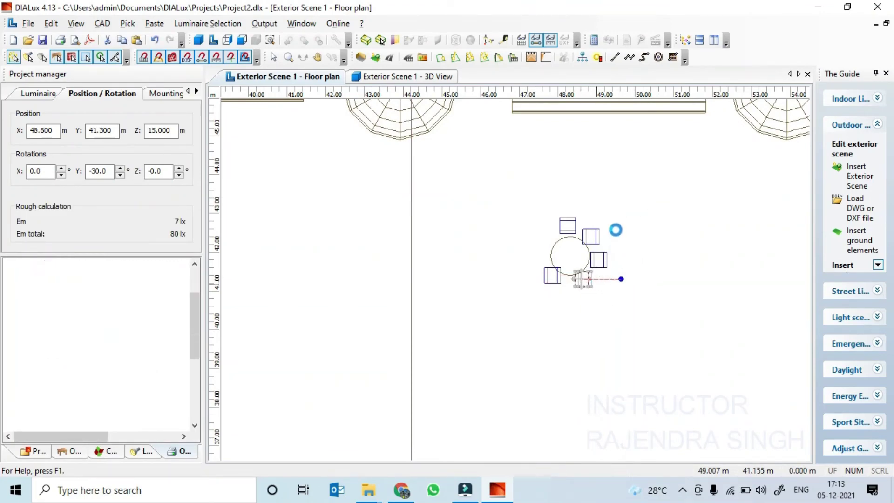
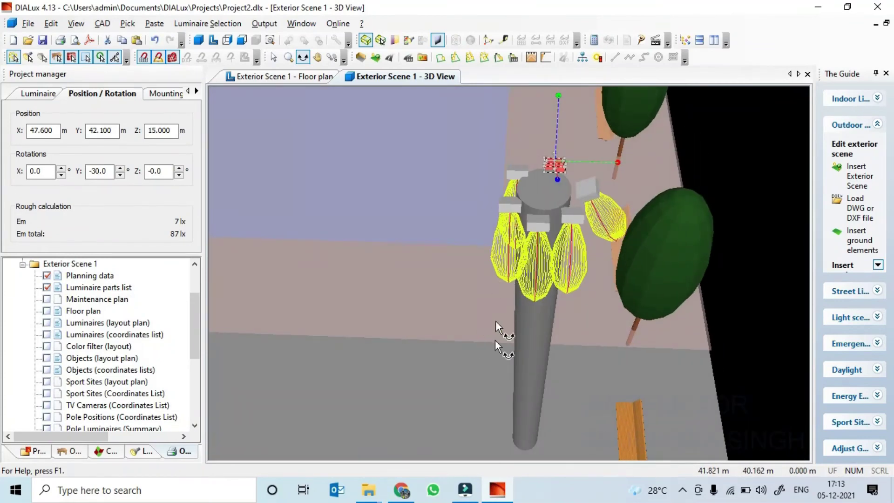
# Step: Tilt the first pole luminaire head to an X rotation of -30°
pyautogui.moveTo(495, 340); pyautogui.dragTo(527, 342)
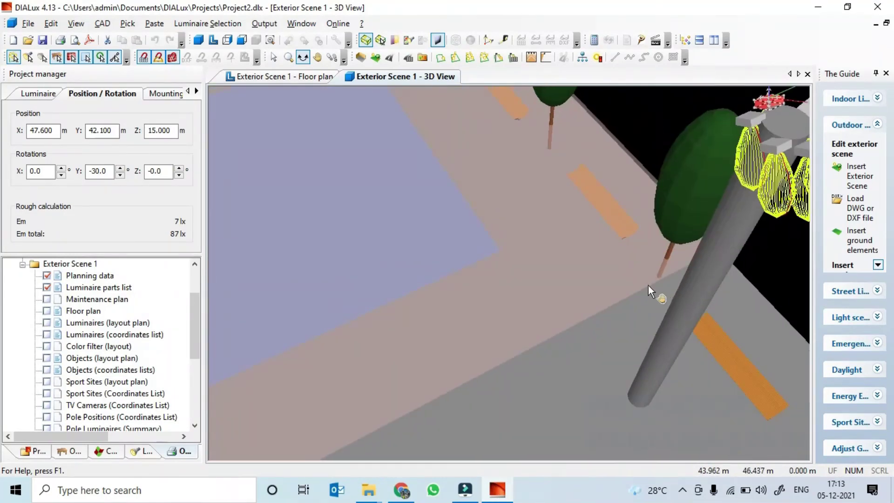
pyautogui.moveTo(649, 286); pyautogui.dragTo(616, 272)
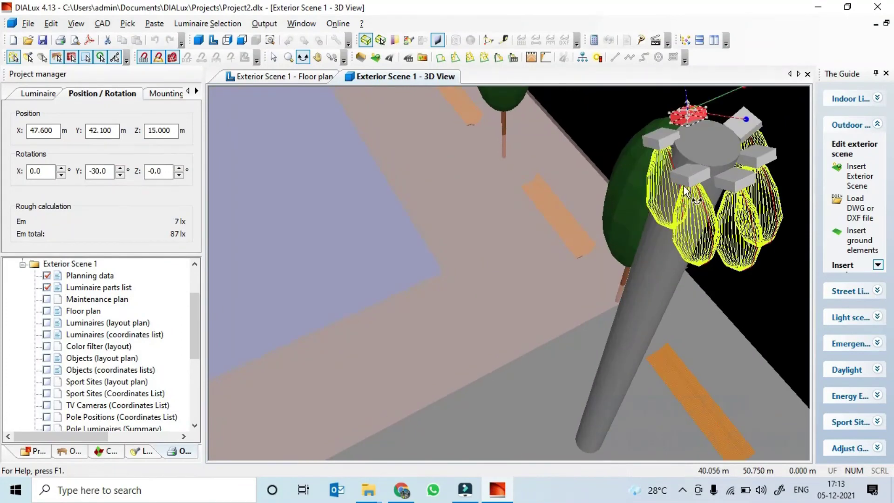
pyautogui.click(690, 178)
pyautogui.click(690, 177)
pyautogui.rightClick(690, 178)
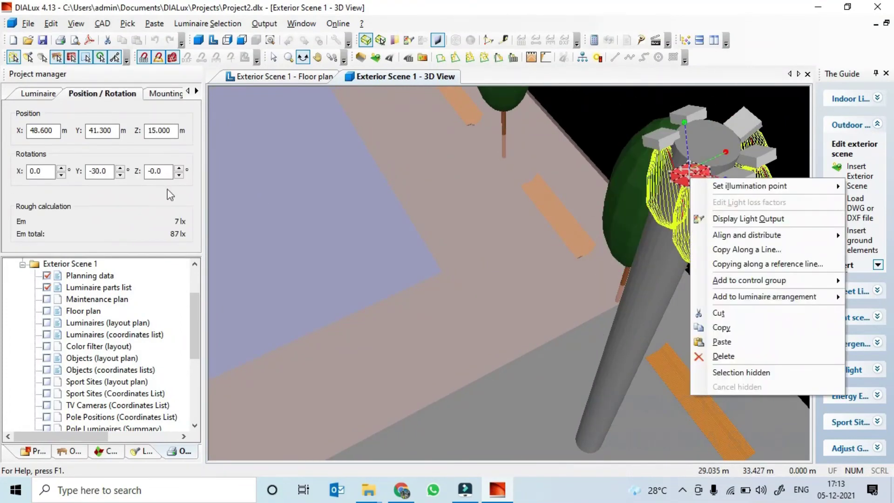
pyautogui.click(44, 174)
pyautogui.doubleClick(42, 171)
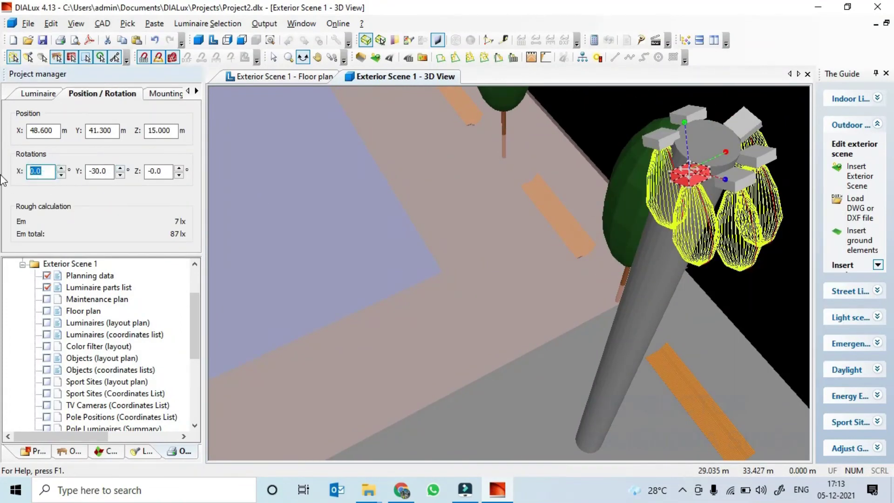
pyautogui.write('-30')
pyautogui.press('Return')
pyautogui.press('Tab')
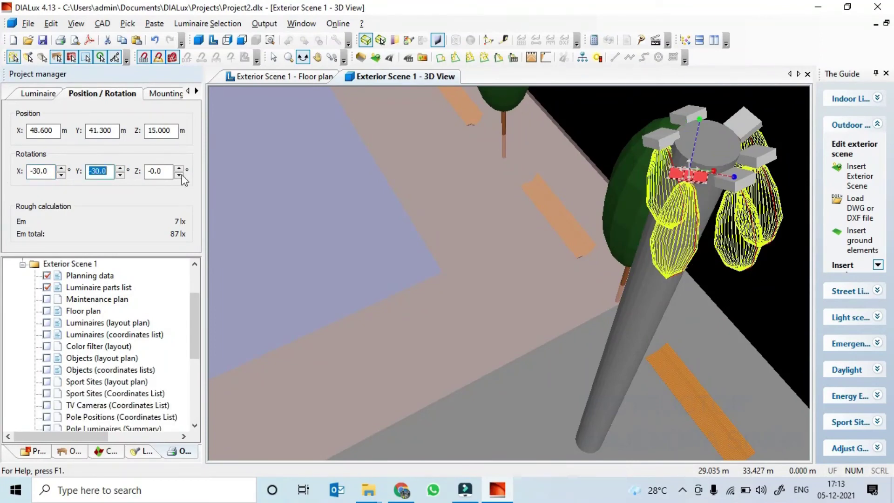
# Step: Set a second pole head's Y rotation to 30°
pyautogui.click(692, 114)
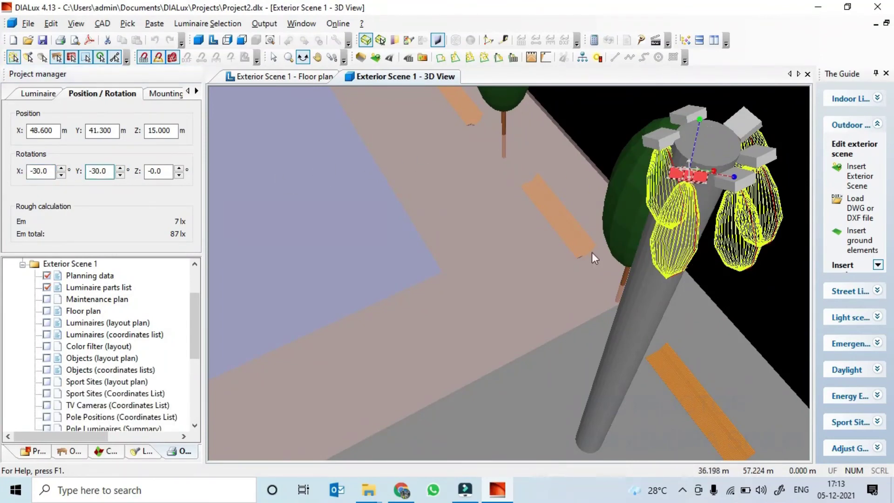
pyautogui.moveTo(583, 302); pyautogui.dragTo(640, 284)
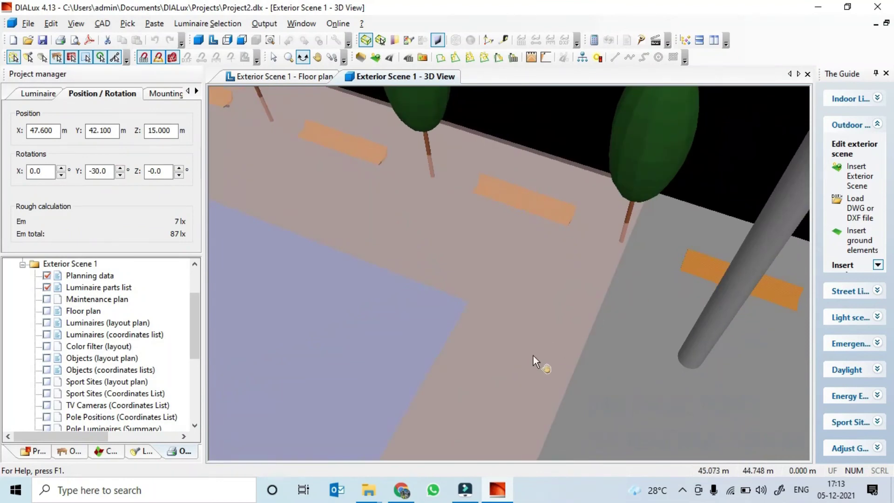
pyautogui.moveTo(533, 356); pyautogui.dragTo(491, 401)
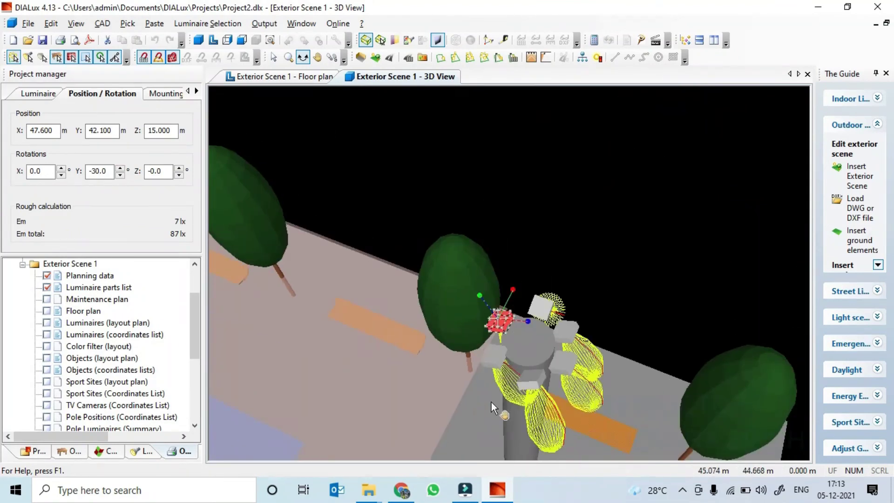
pyautogui.click(95, 172)
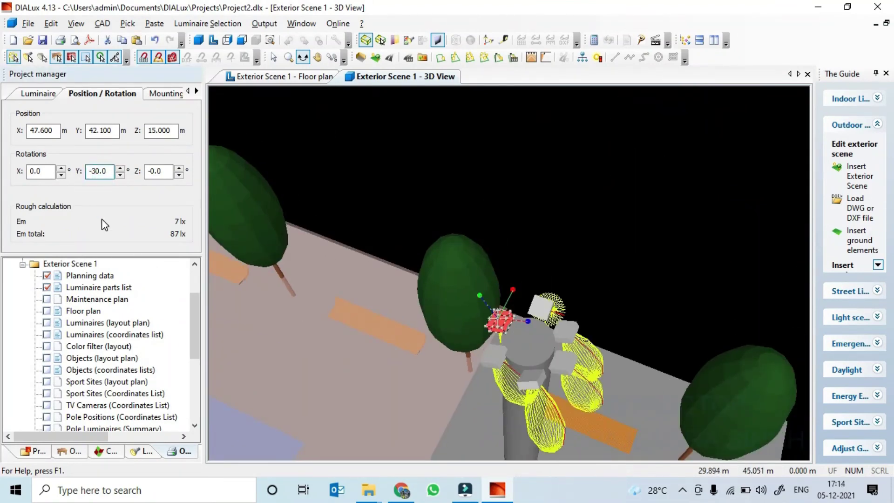
pyautogui.press('Return')
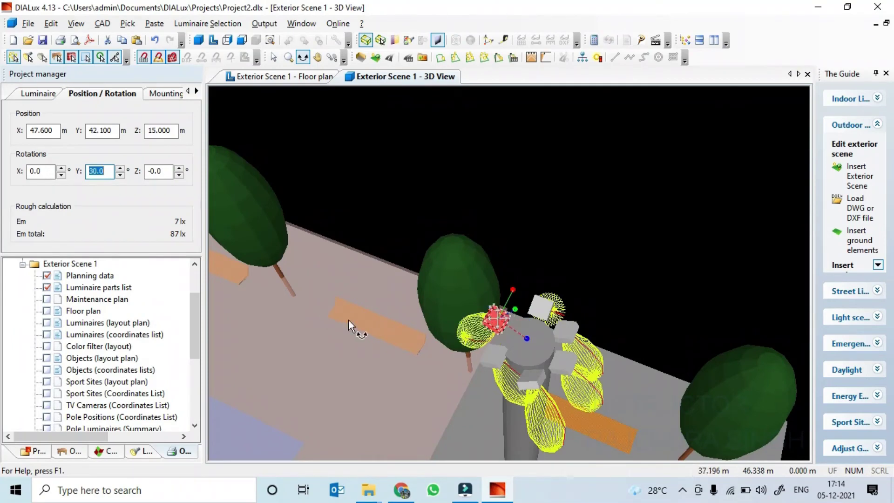
# Step: Set the next head's rotation to X -30° and Y 0°
pyautogui.rightClick(504, 356)
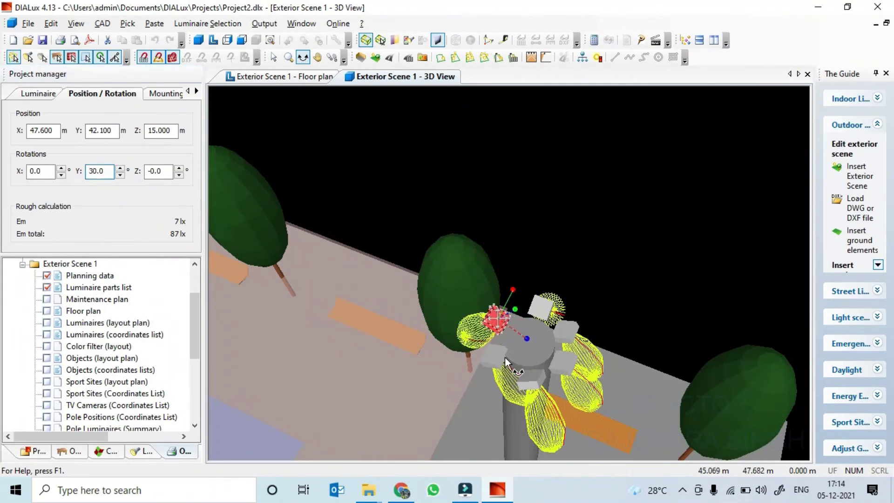
pyautogui.click(40, 171)
pyautogui.write('30')
pyautogui.press('Tab')
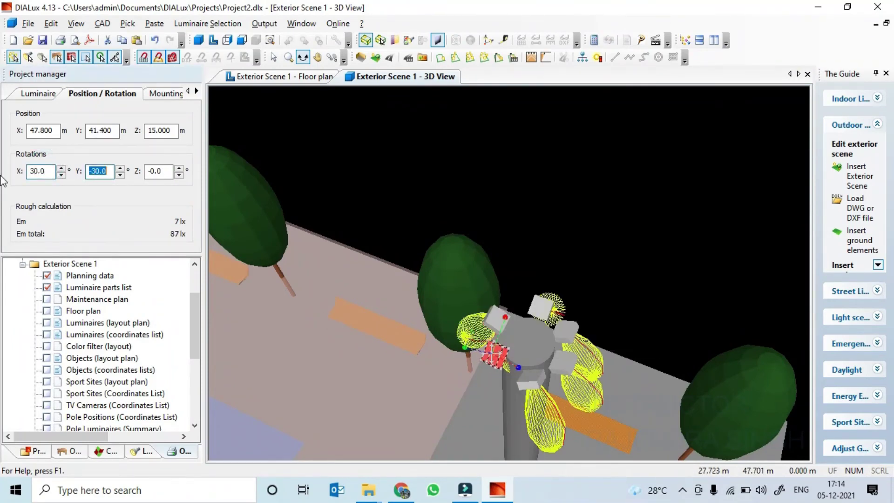
pyautogui.click(51, 174)
pyautogui.write('-30')
pyautogui.press('Tab')
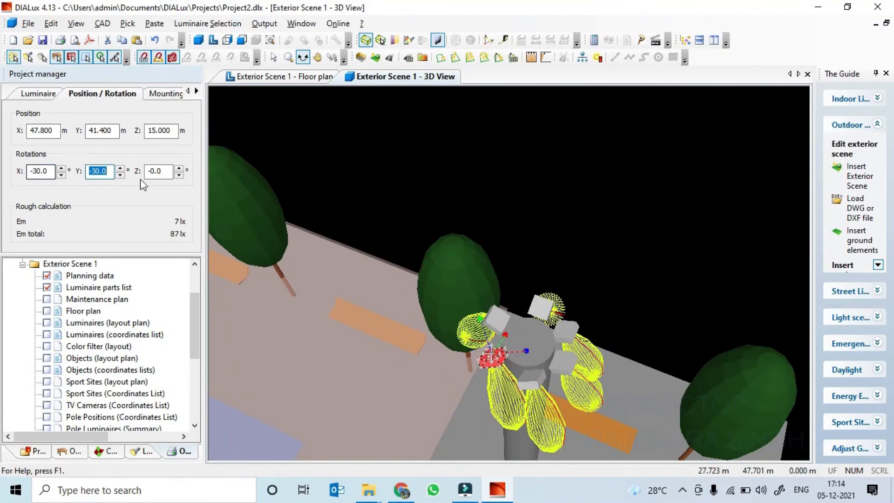
pyautogui.write('0')
pyautogui.press('Tab')
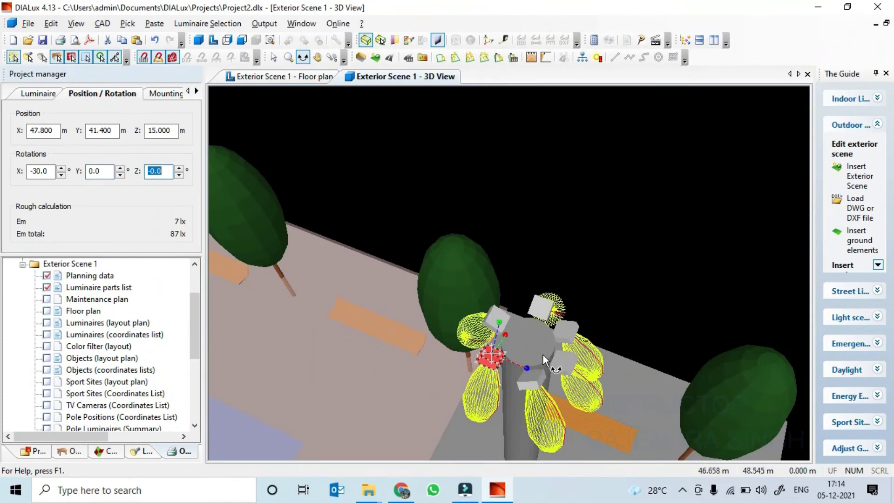
# Step: Steepen the head's X tilt to -45°
pyautogui.moveTo(451, 423); pyautogui.dragTo(489, 286)
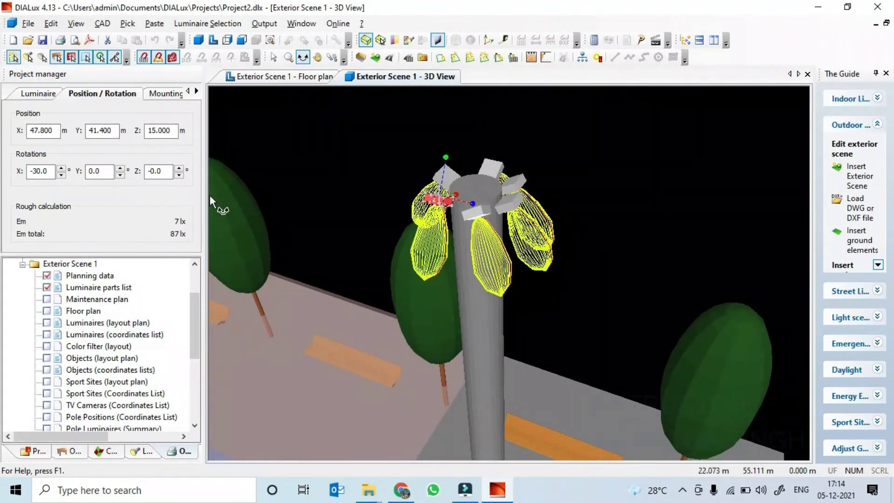
pyautogui.click(41, 171)
pyautogui.doubleClick(41, 171)
pyautogui.write('-45')
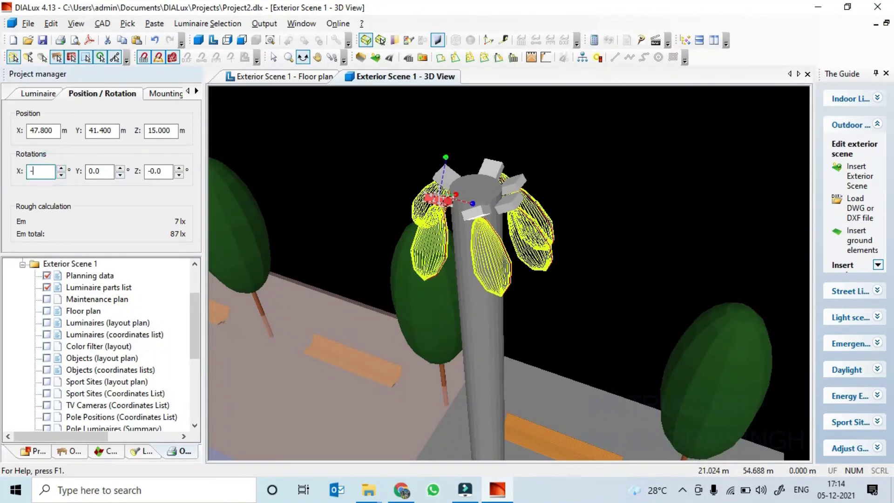
pyautogui.press('Return')
pyautogui.press('Tab')
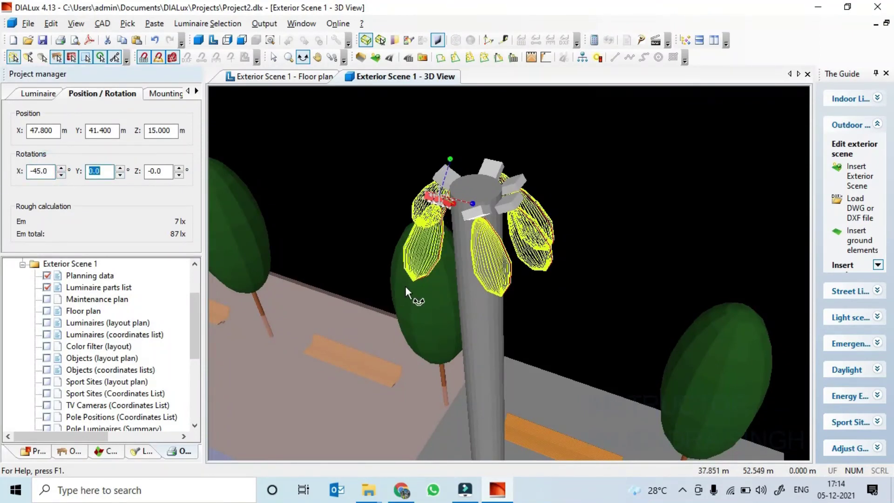
# Step: Tilt another pole head outward to a Y rotation of -45°
pyautogui.moveTo(369, 319); pyautogui.dragTo(363, 329, button='middle')
pyautogui.moveTo(362, 329); pyautogui.dragTo(376, 342)
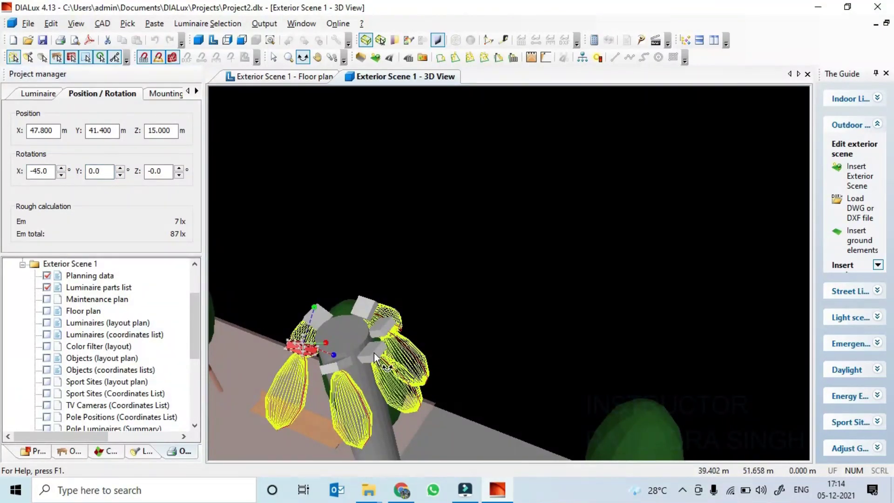
pyautogui.rightClick(373, 353)
pyautogui.click(106, 174)
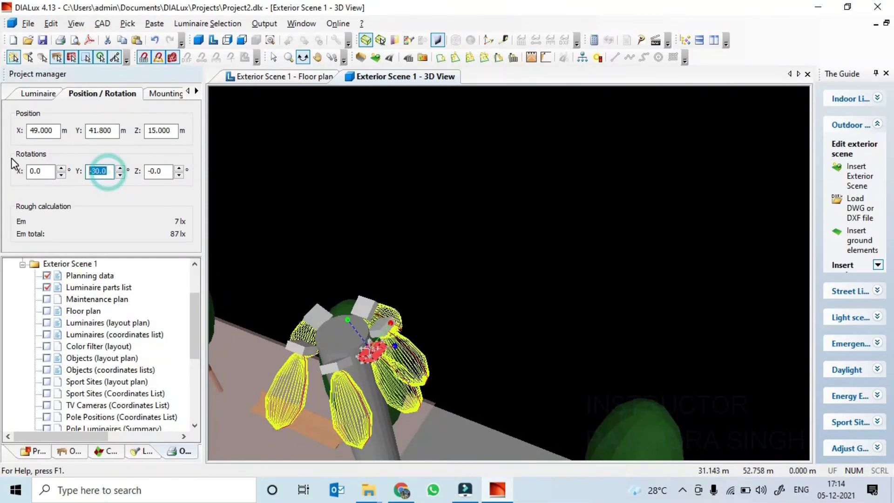
pyautogui.write('-45')
pyautogui.press('Tab')
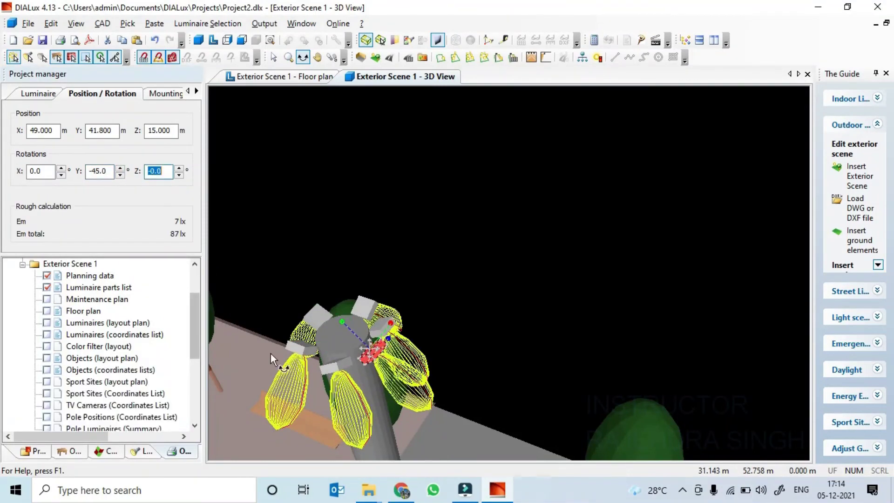
# Step: Set the remaining head to X -45°, Y 0°, then start the lighting calculation
pyautogui.click(323, 389)
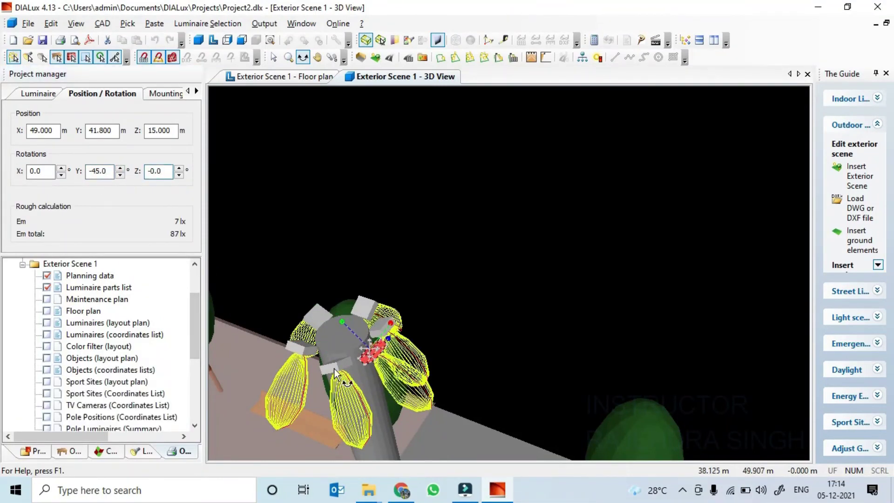
pyautogui.click(100, 171)
pyautogui.write('0')
pyautogui.press('Tab')
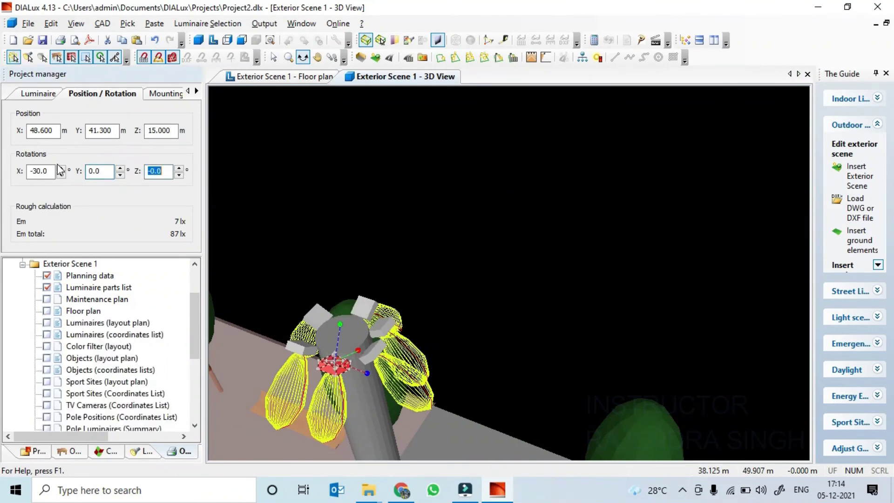
pyautogui.click(40, 171)
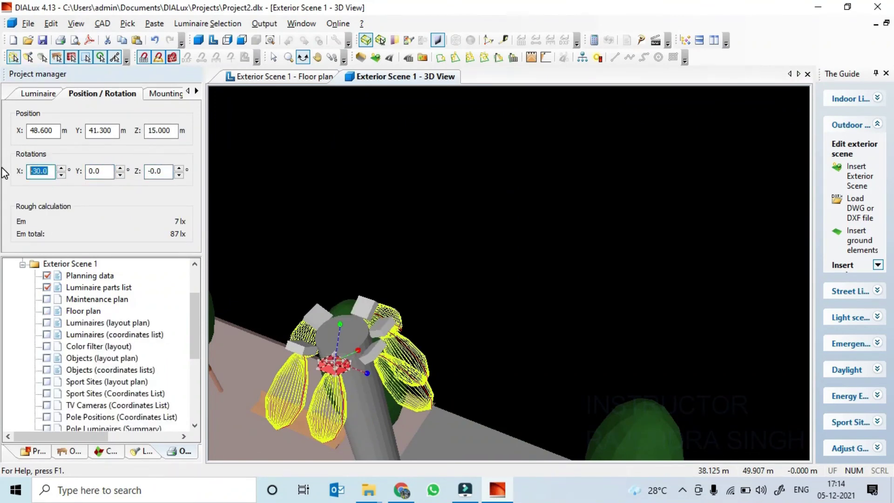
pyautogui.write('-45')
pyautogui.press('Tab')
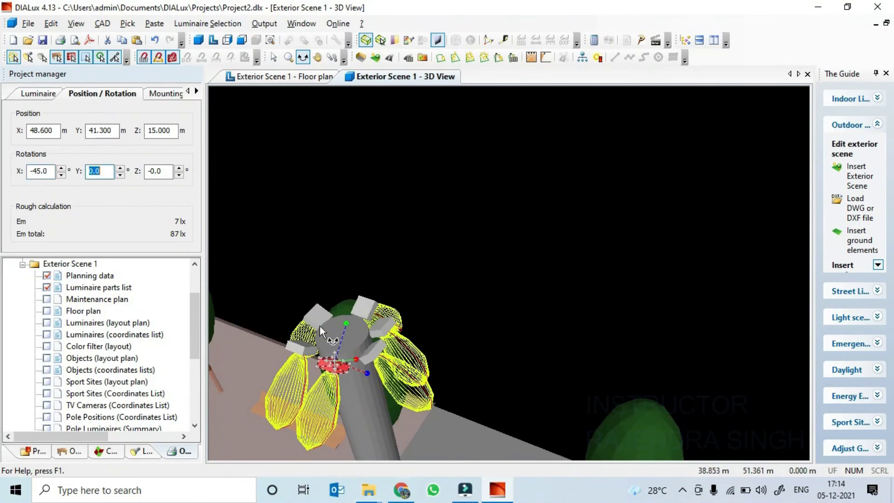
pyautogui.click(513, 58)
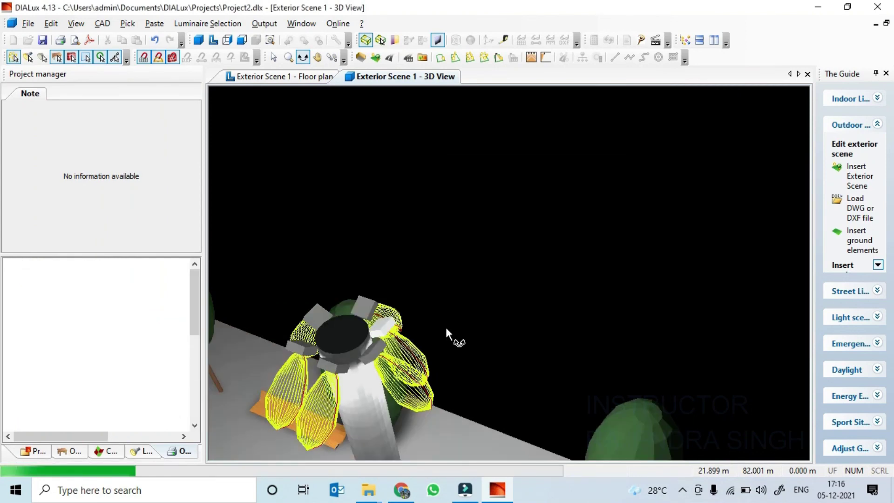
pyautogui.scroll(-5, 437, 336)
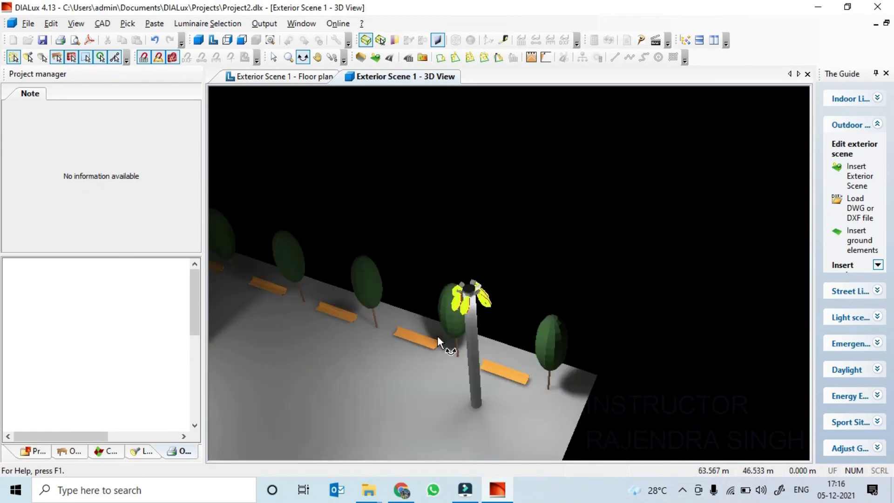
pyautogui.scroll(-8, 437, 371)
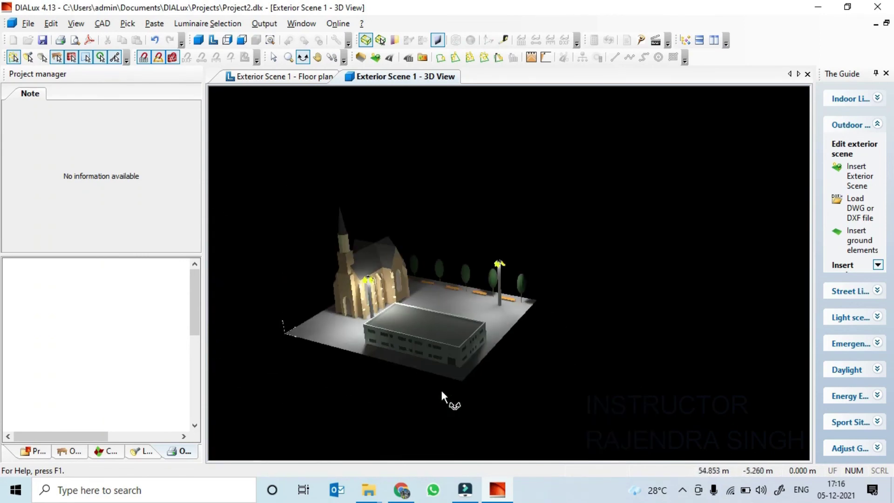
pyautogui.moveTo(408, 394); pyautogui.dragTo(406, 345)
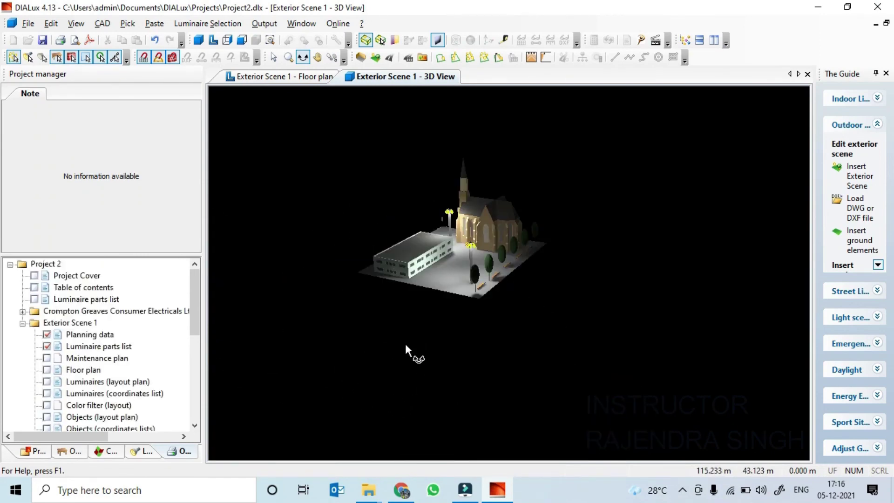
pyautogui.moveTo(430, 388); pyautogui.dragTo(447, 395, button='middle')
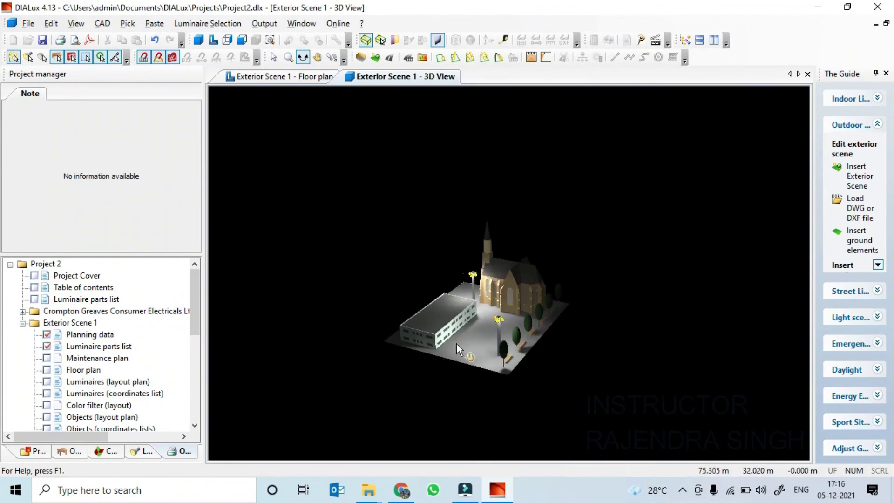
pyautogui.scroll(4, 474, 345)
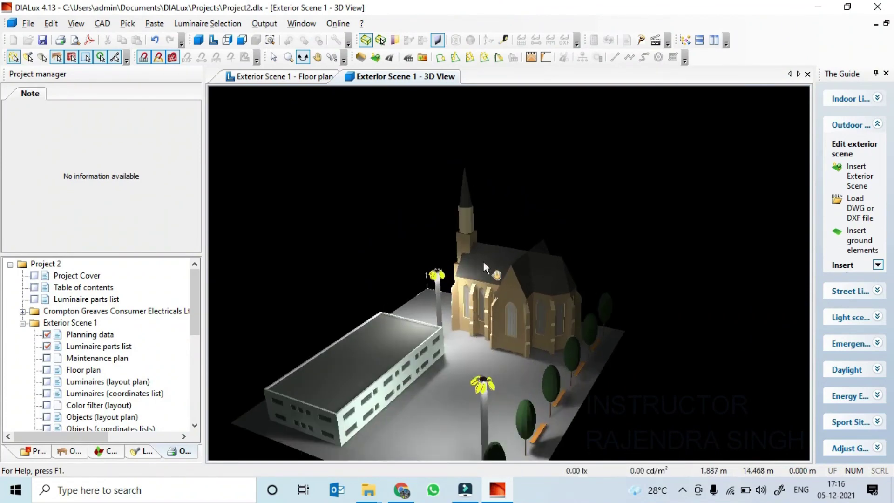
pyautogui.moveTo(482, 261); pyautogui.dragTo(471, 419)
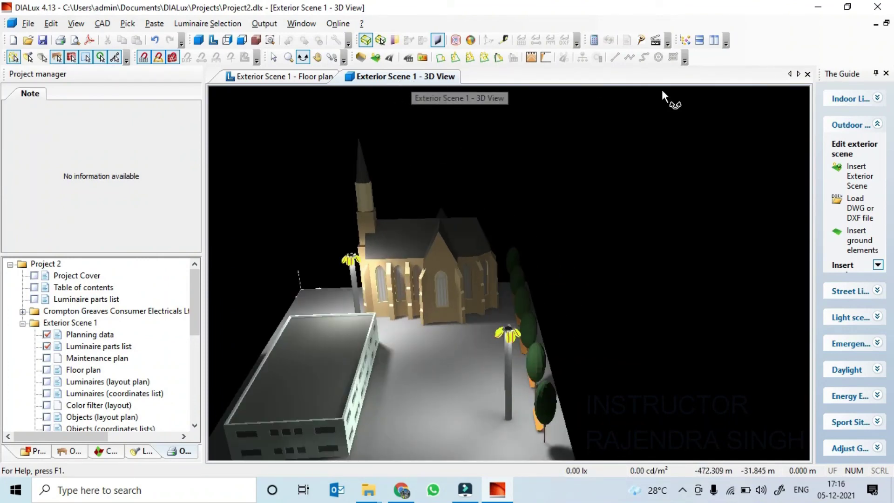
# Step: Open Task Area 1's Value Chart (E) and review it (Eav 68 lx, Emin 8.94 lx)
pyautogui.scroll(-10, 149, 373)
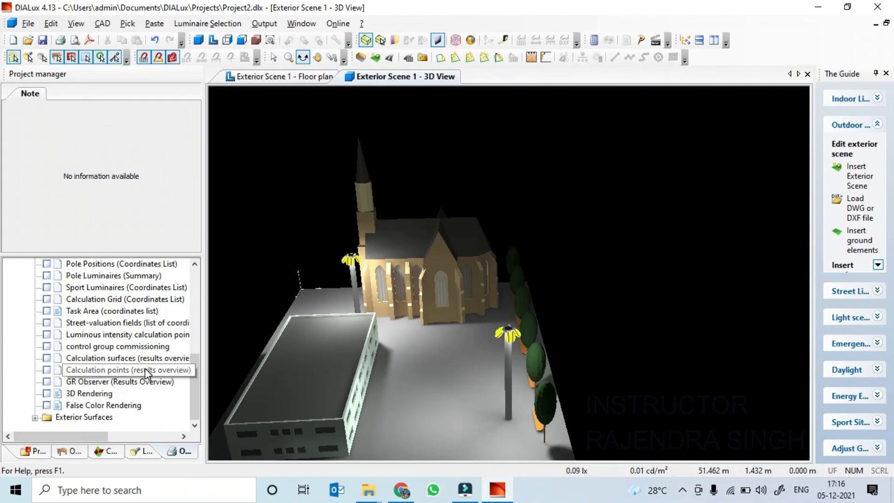
pyautogui.click(32, 421)
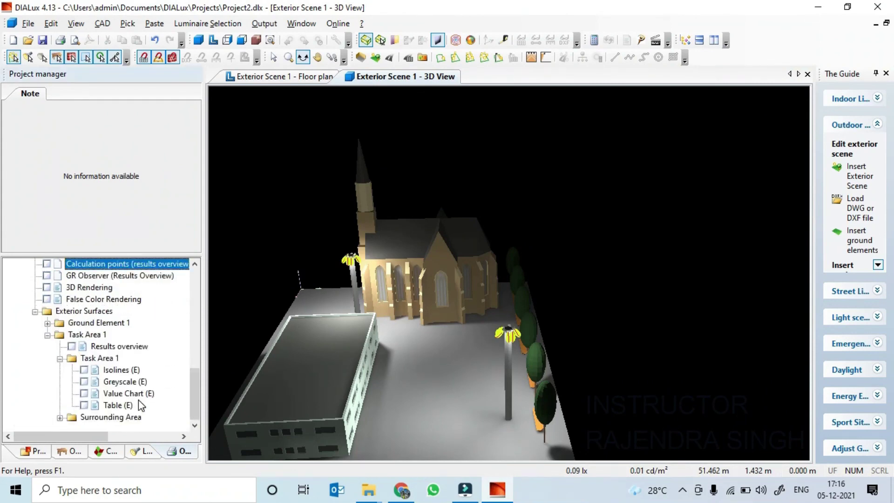
pyautogui.click(137, 393)
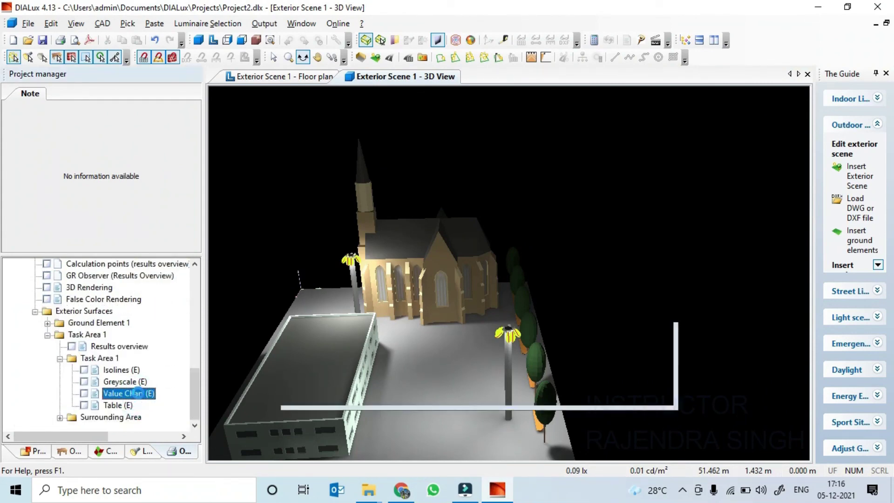
pyautogui.click(138, 394)
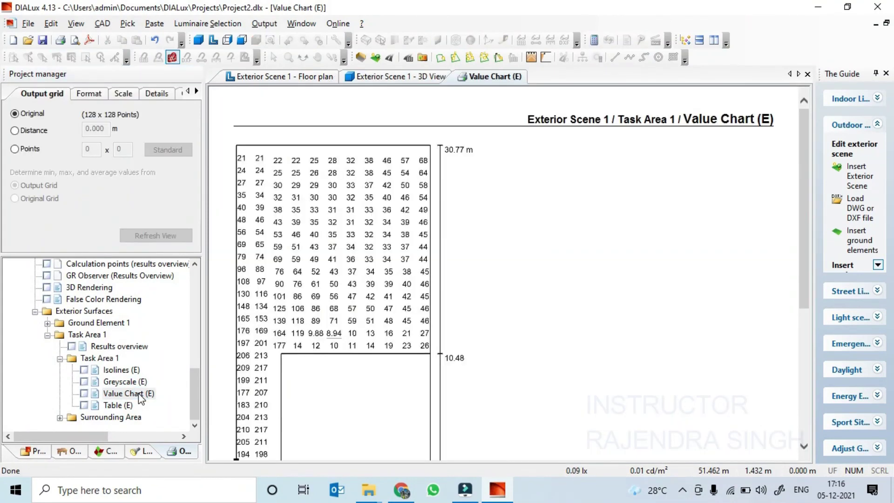
pyautogui.scroll(-3, 477, 367)
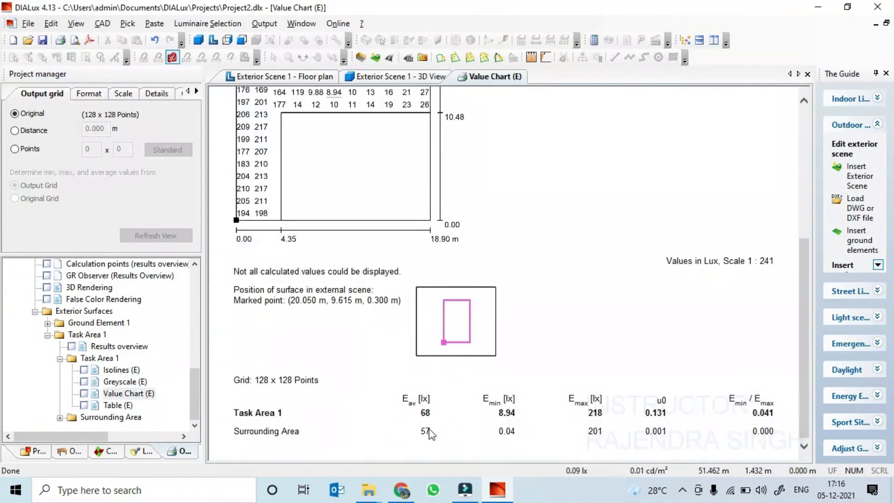
pyautogui.scroll(8, 494, 307)
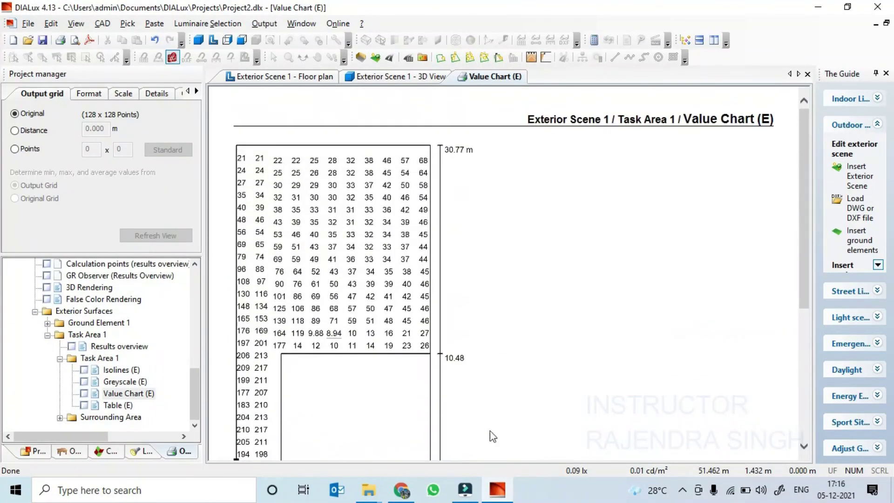